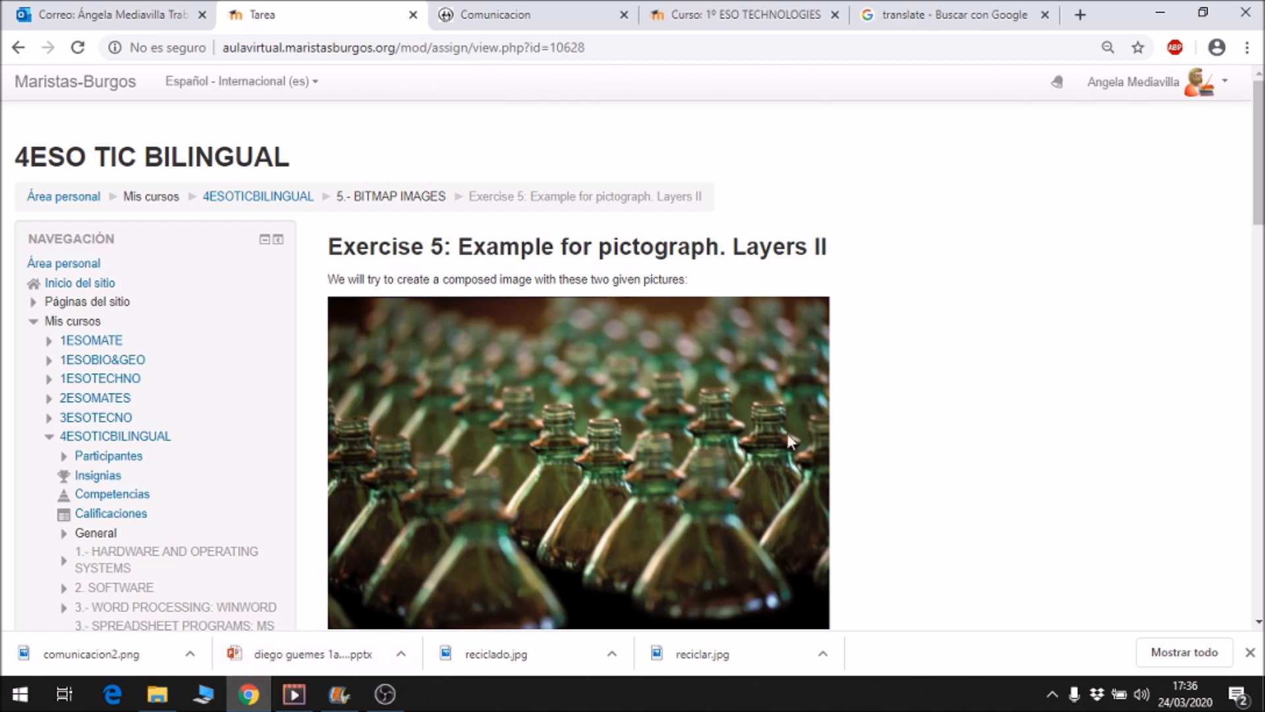
# Review the bottles picture and the green recycling container picture given in Exercise 5, including their image options.
pyautogui.scroll(-3, 915, 379)
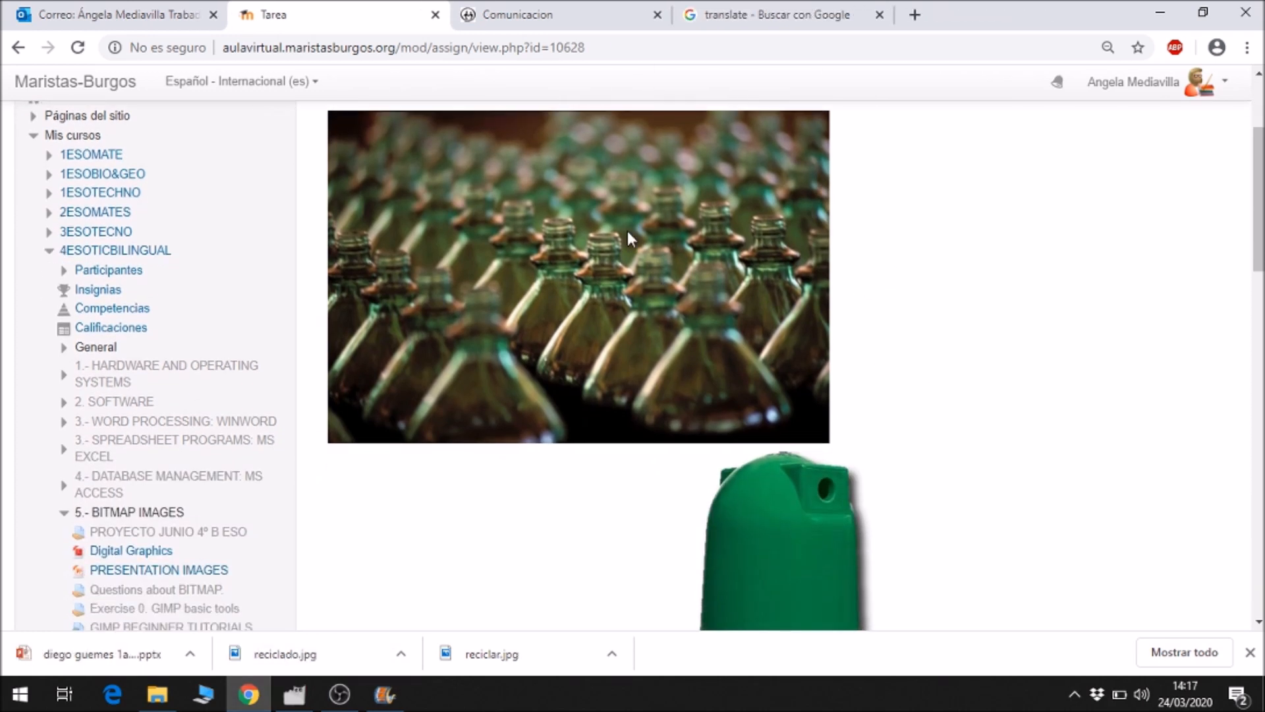
pyautogui.rightClick(630, 228)
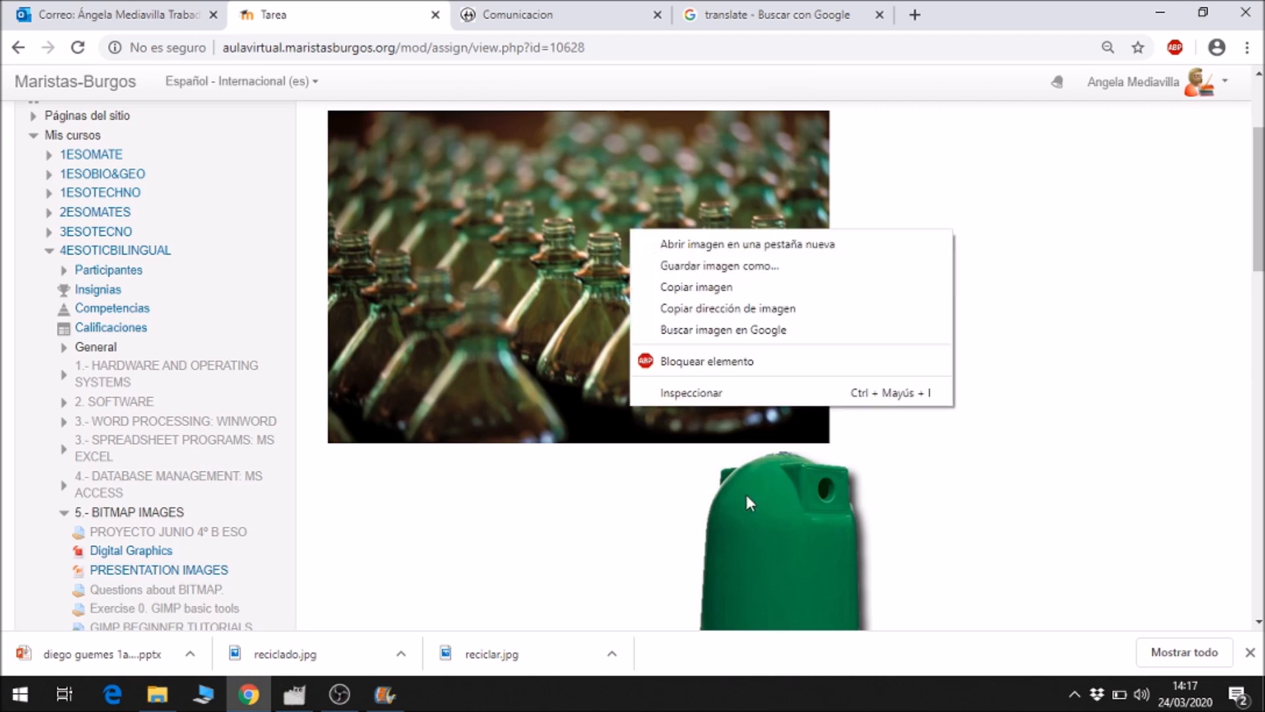
pyautogui.rightClick(762, 504)
pyautogui.rightClick(761, 505)
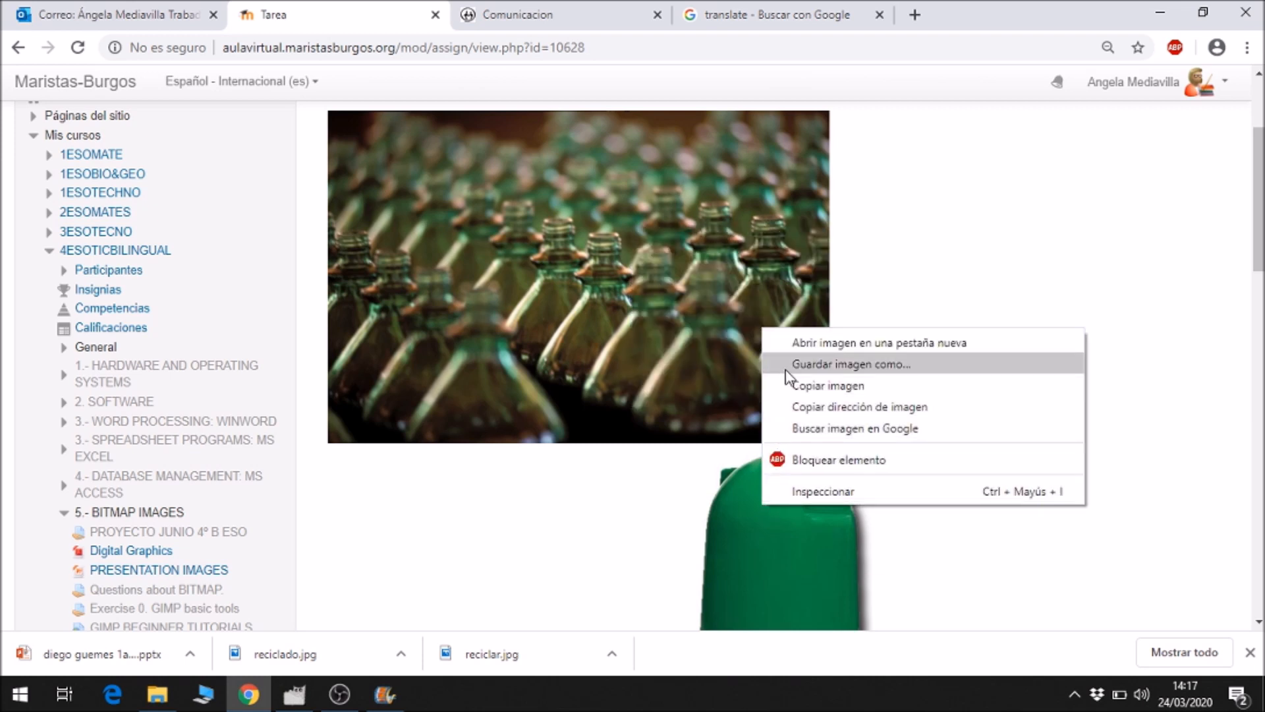
pyautogui.click(1018, 146)
# Switch to GIMP and open the image reciclar.jpg from the Desktop.
pyautogui.click(294, 694)
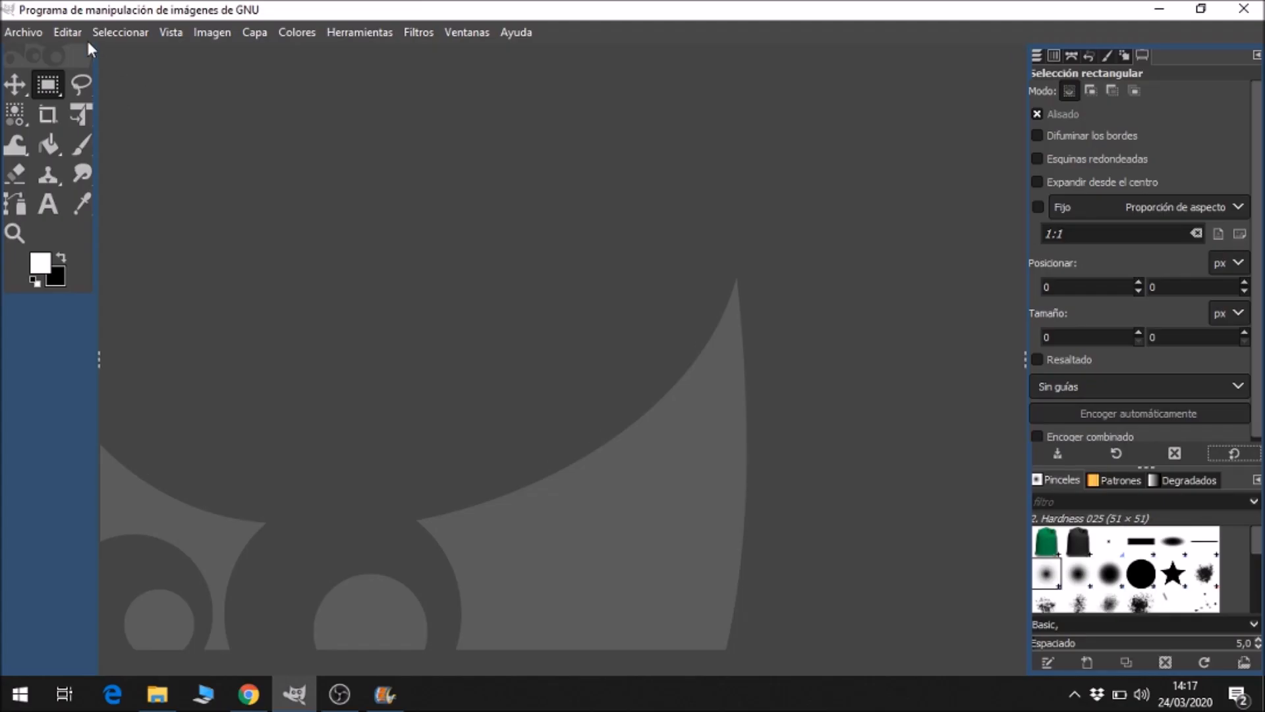
pyautogui.click(33, 31)
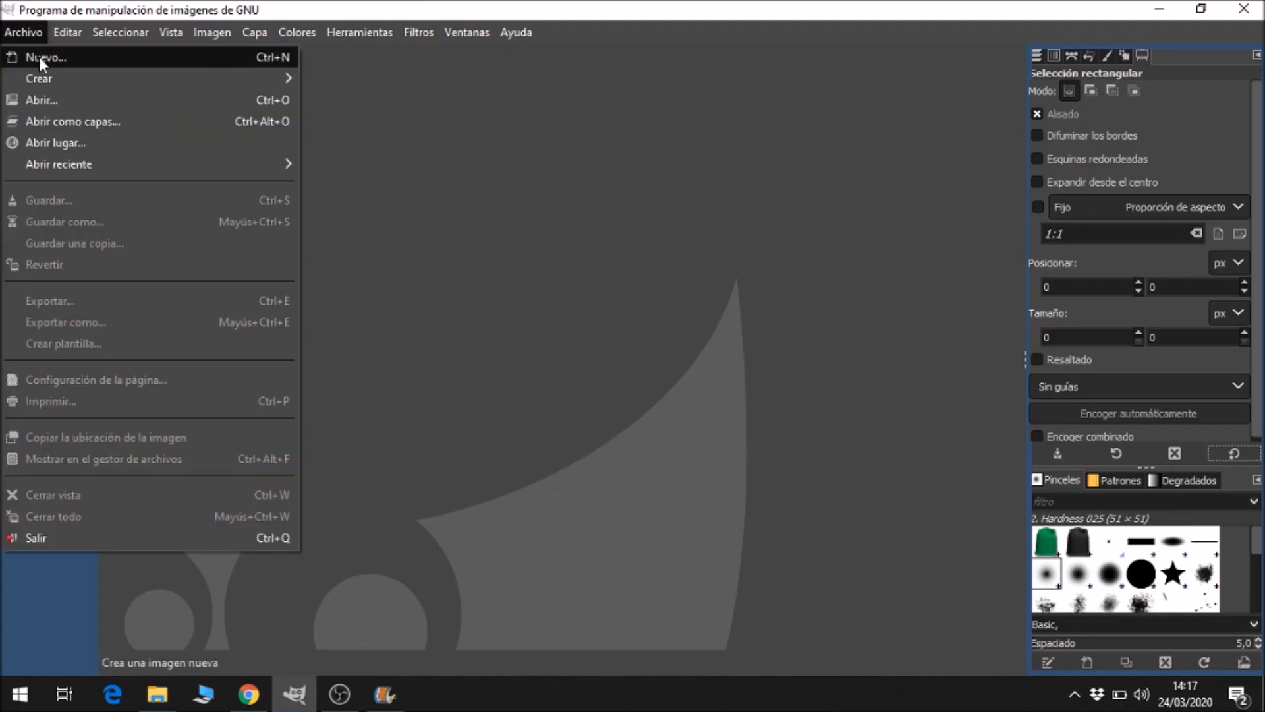
pyautogui.click(66, 100)
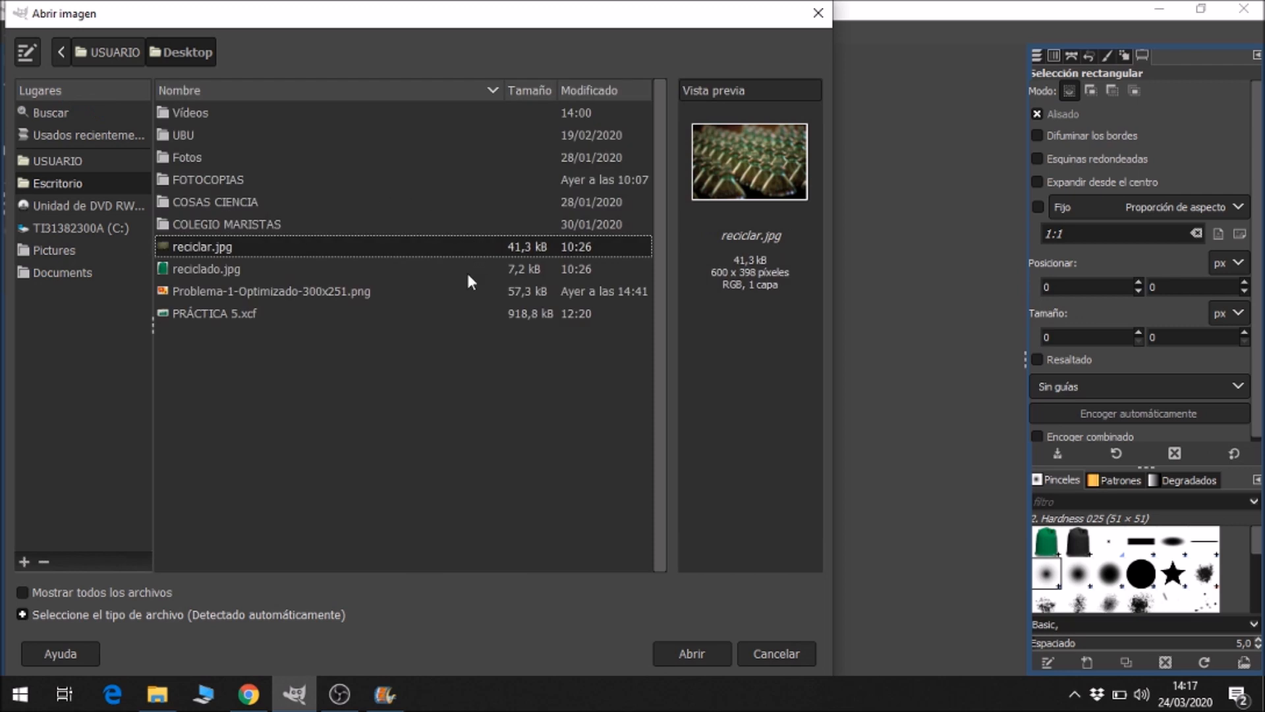
pyautogui.click(371, 252)
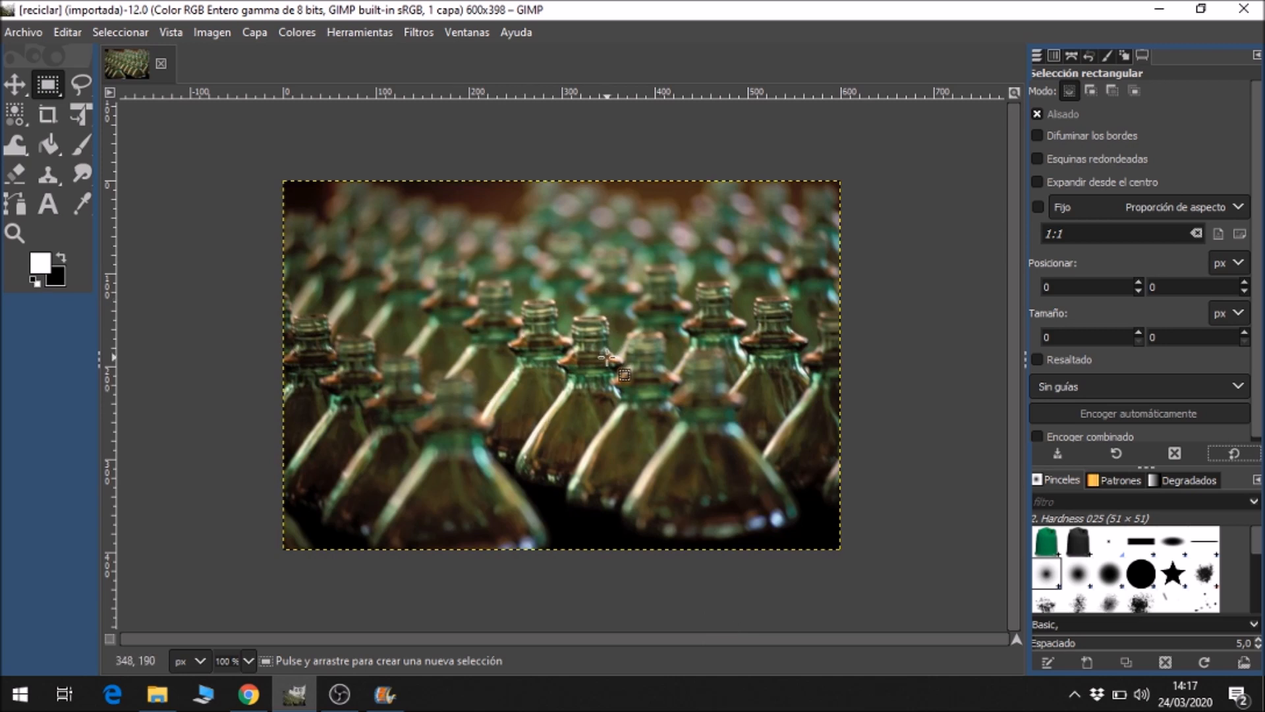
# Add a new 600 × 398 px layer filled with transparency above the bottles image.
pyautogui.click(256, 33)
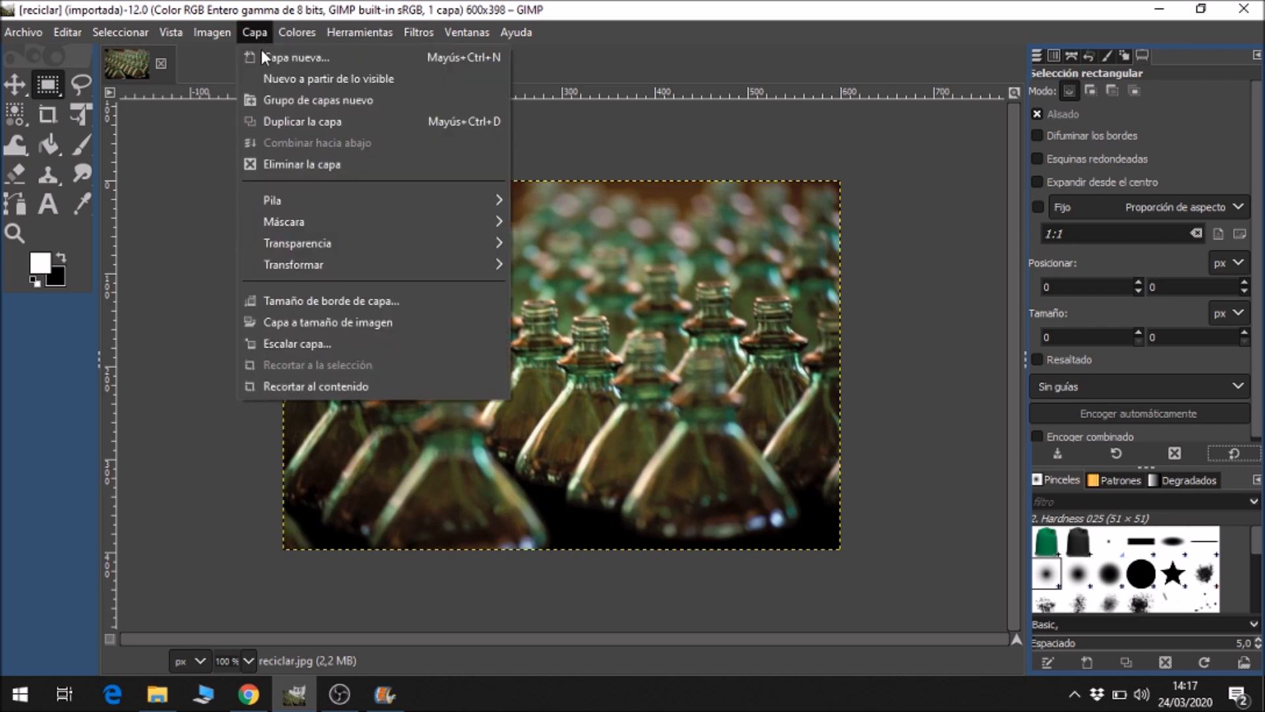
pyautogui.click(272, 59)
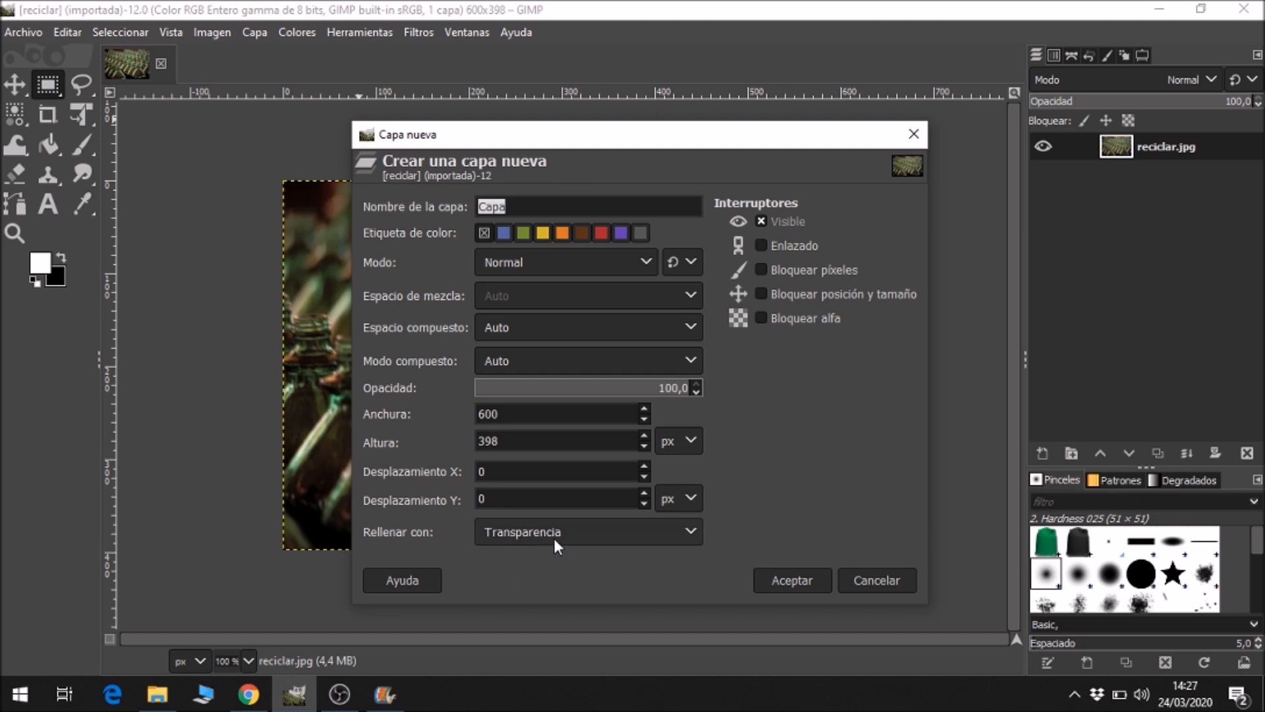
pyautogui.click(808, 575)
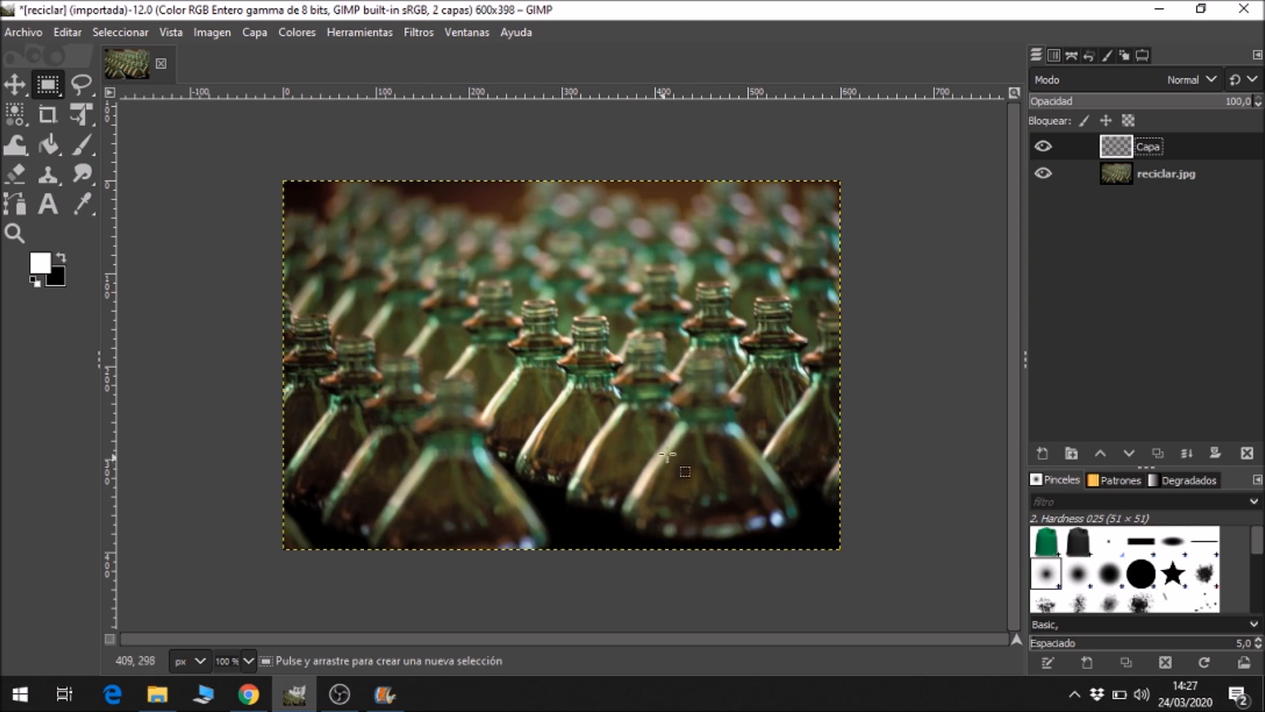
# Make the transparent layer active and draw a rectangular selection of about 522 × 322 px, inset from the image borders.
pyautogui.click(1036, 58)
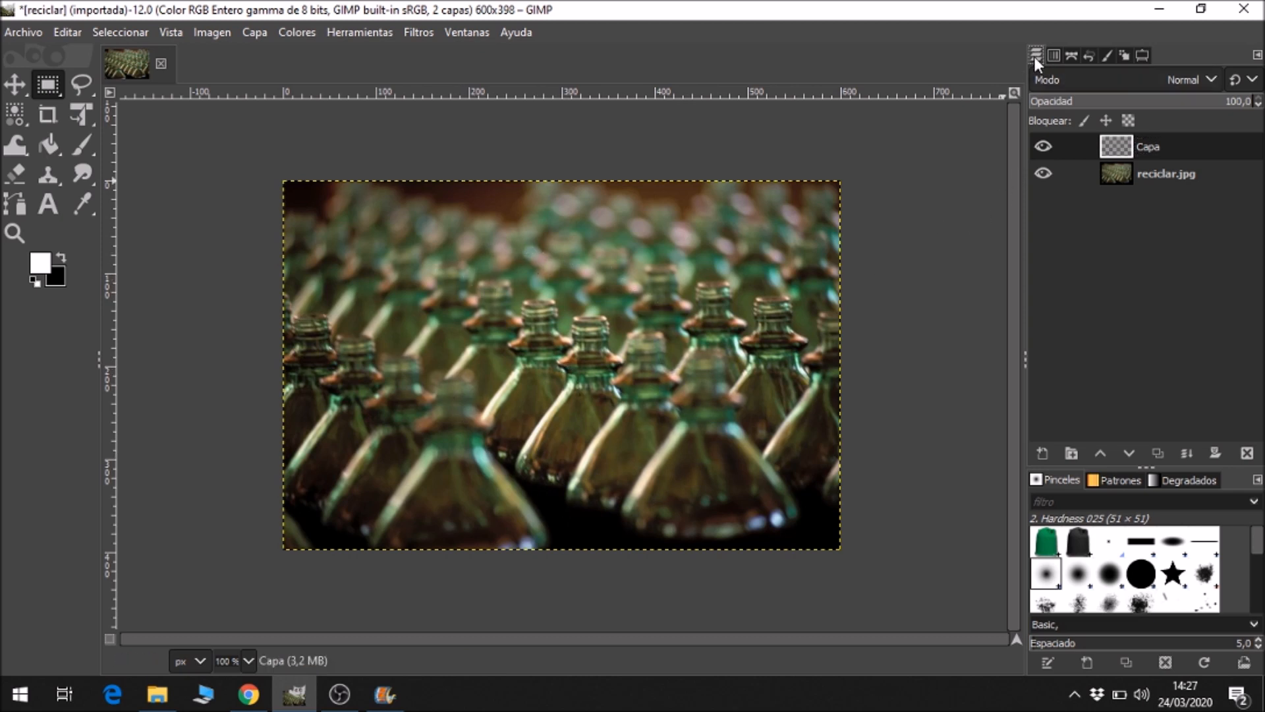
pyautogui.click(1150, 175)
pyautogui.click(1147, 144)
pyautogui.click(1154, 175)
pyautogui.click(1142, 147)
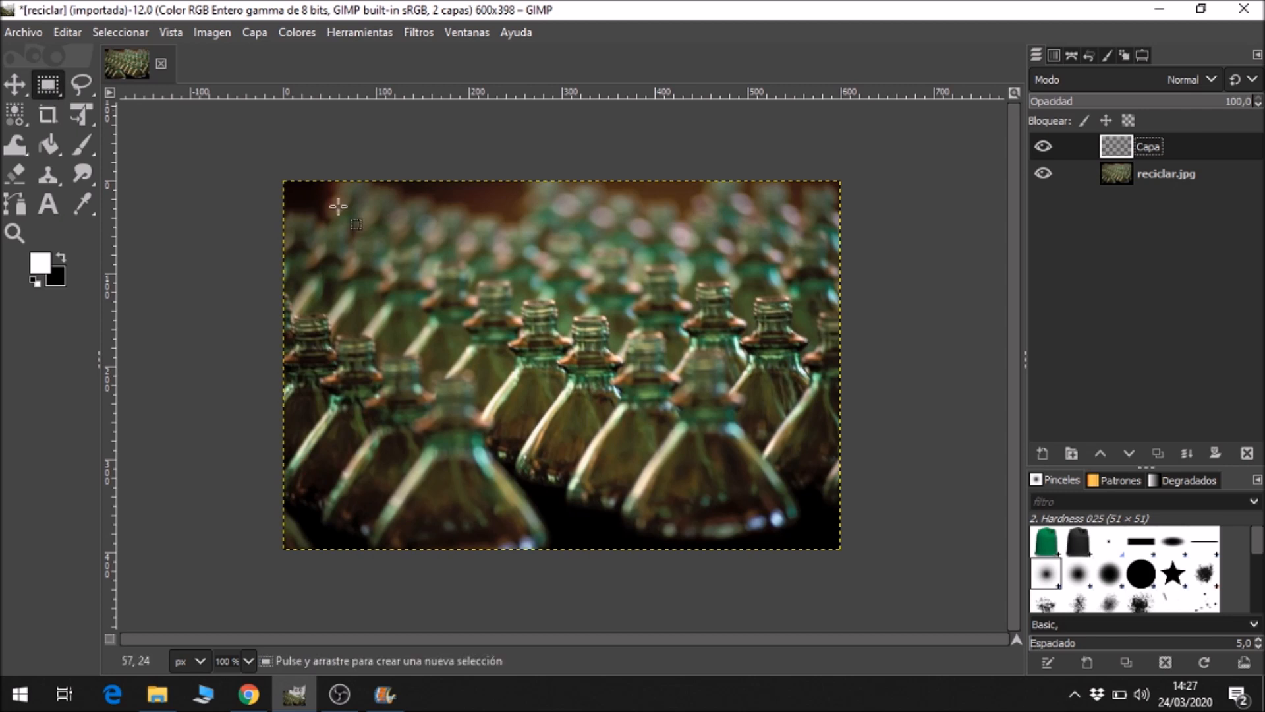
pyautogui.moveTo(326, 214); pyautogui.dragTo(810, 512)
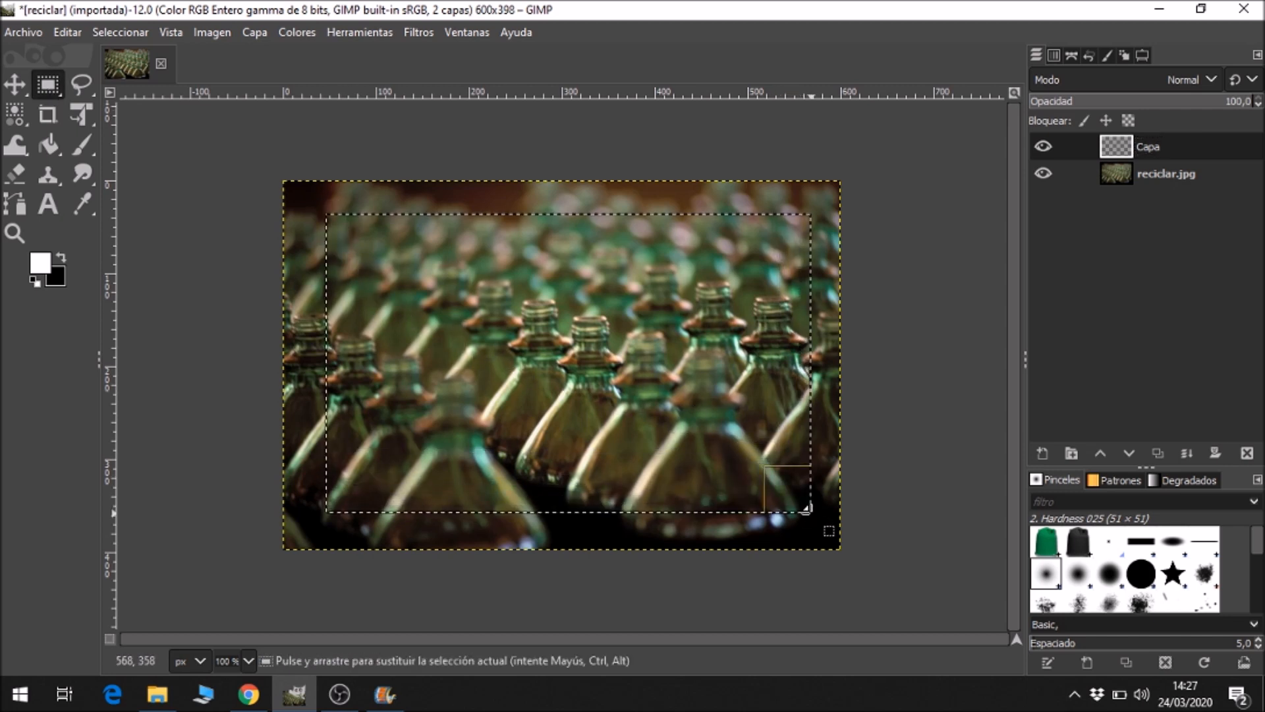
# Feather the edges of the rectangular selection with a radius of 30.
pyautogui.click(1141, 55)
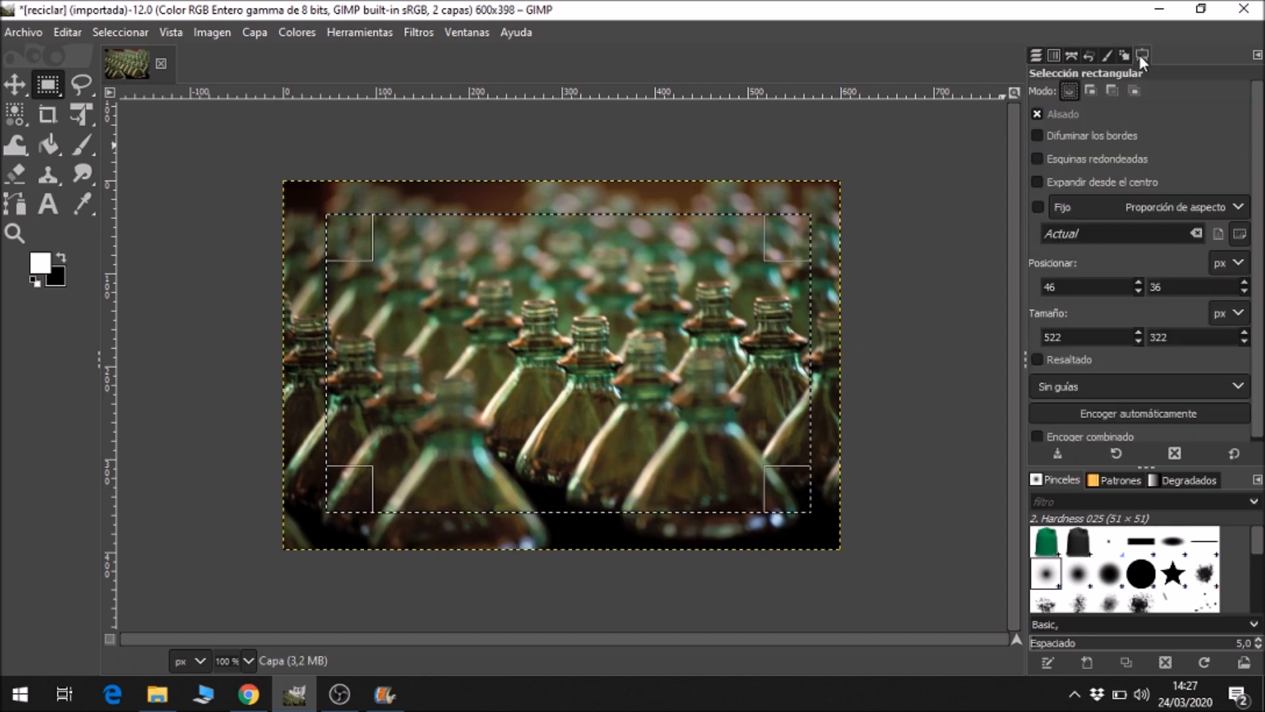
pyautogui.click(1037, 136)
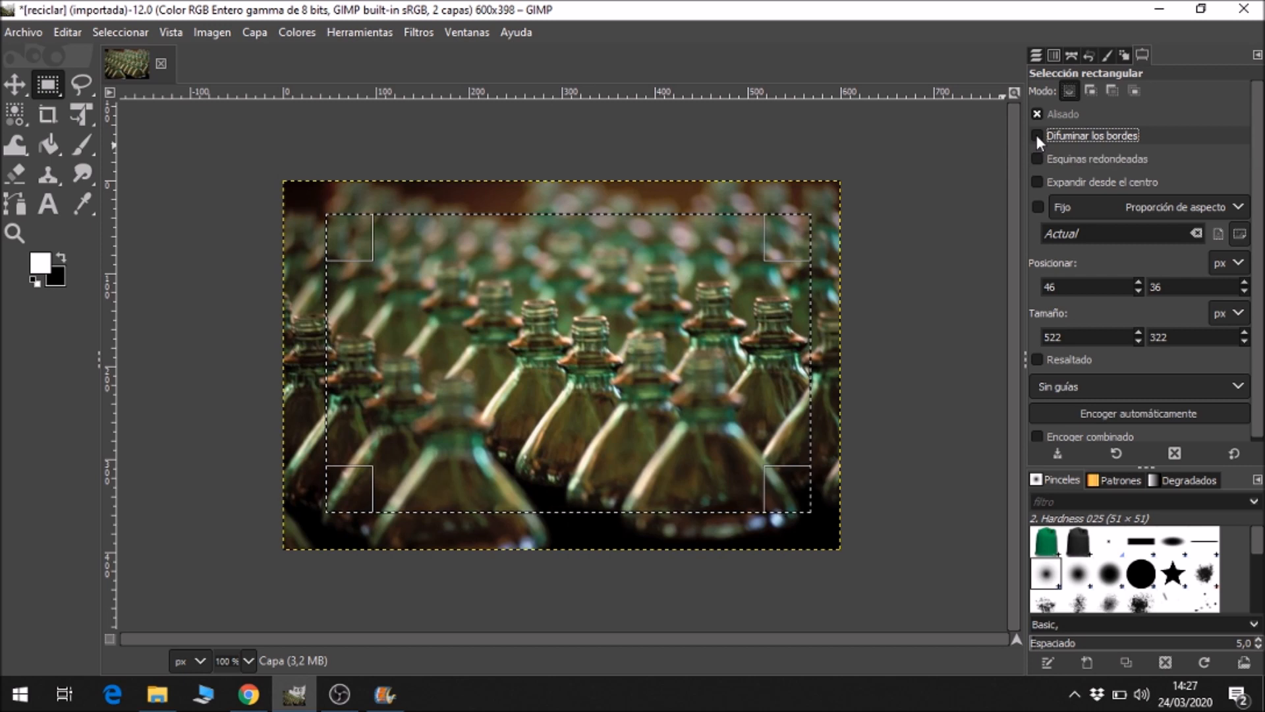
pyautogui.click(1243, 149)
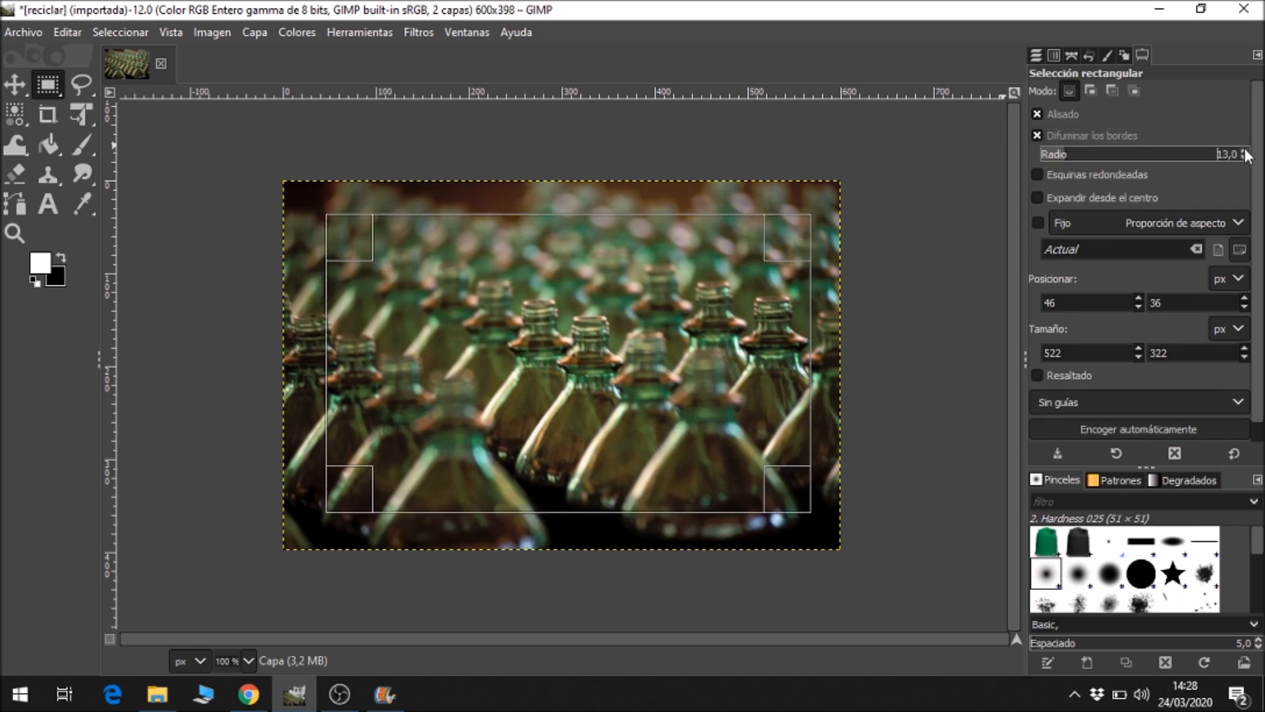
pyautogui.click(1244, 148)
pyautogui.click(1244, 149)
pyautogui.click(1244, 148)
pyautogui.click(1244, 149)
pyautogui.click(1244, 149)
pyautogui.click(1244, 149)
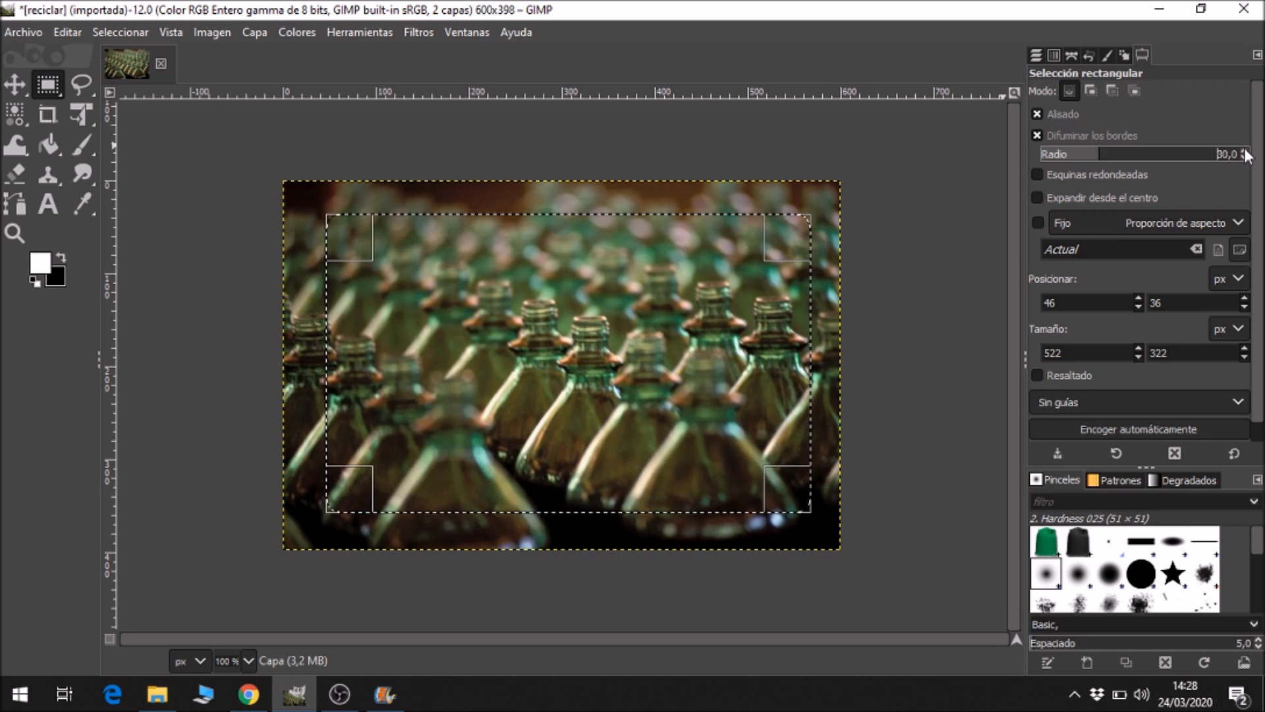
# Round the corners of the rectangular selection with a radius of 30.
pyautogui.click(1060, 176)
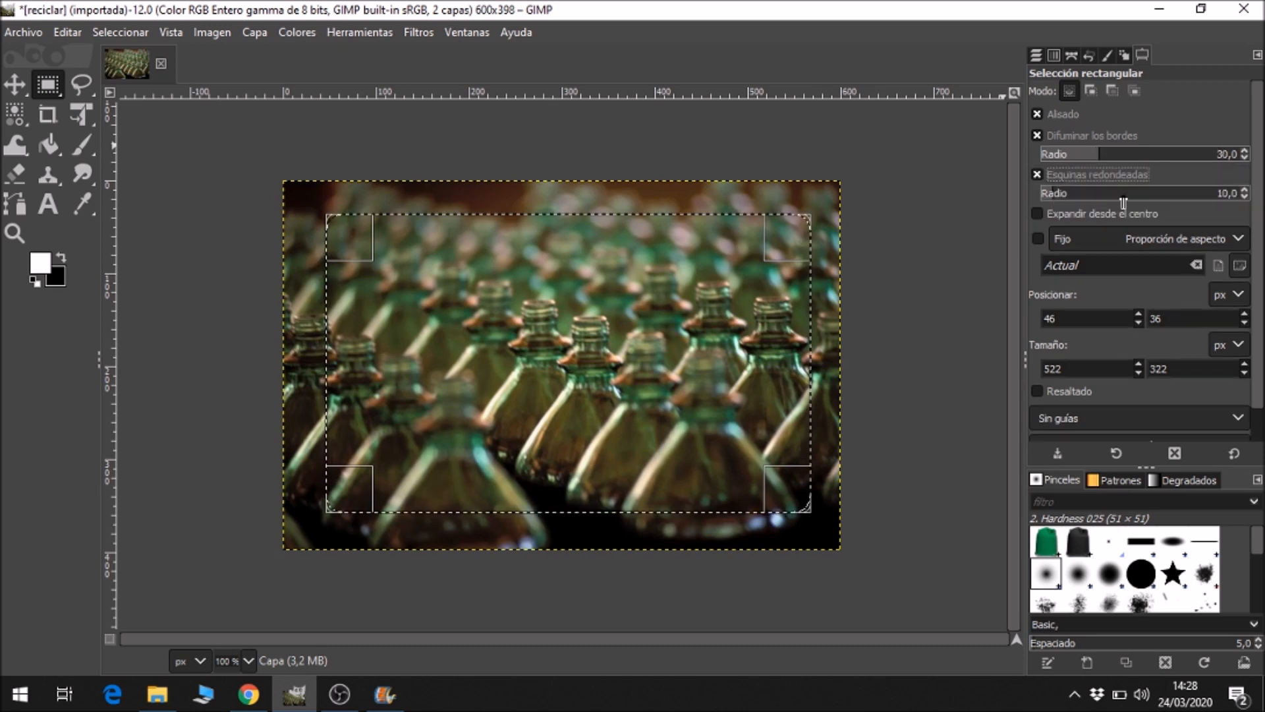
pyautogui.click(1244, 189)
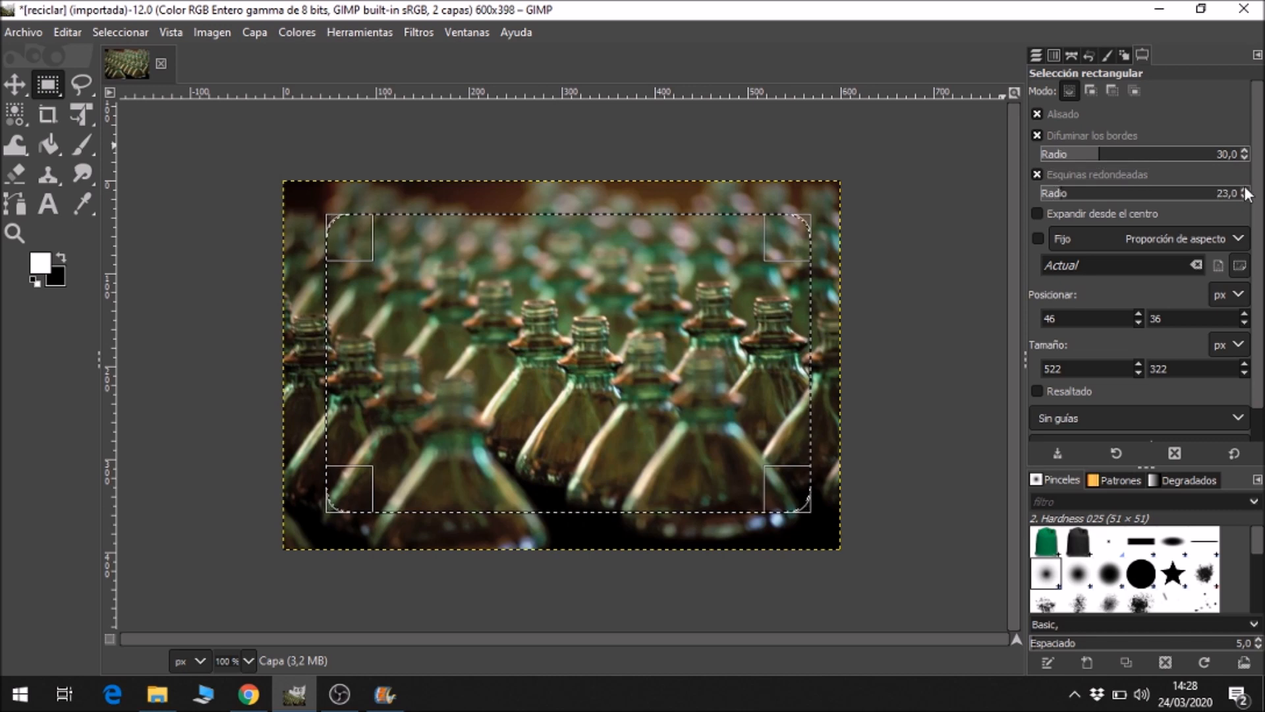
pyautogui.click(1244, 189)
pyautogui.click(1243, 189)
pyautogui.click(1244, 189)
pyautogui.click(1244, 189)
pyautogui.click(1244, 189)
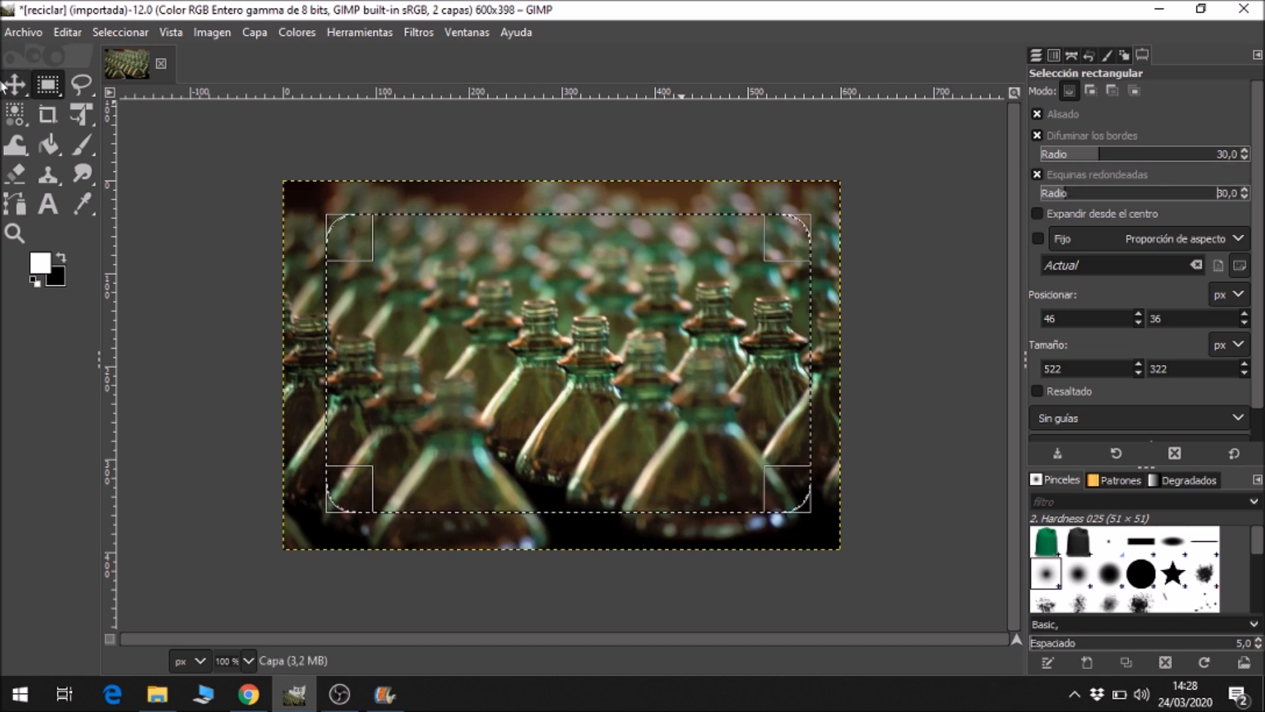
# Fill the rounded selection with white as the foreground colour using the Bucket Fill tool.
pyautogui.click(50, 146)
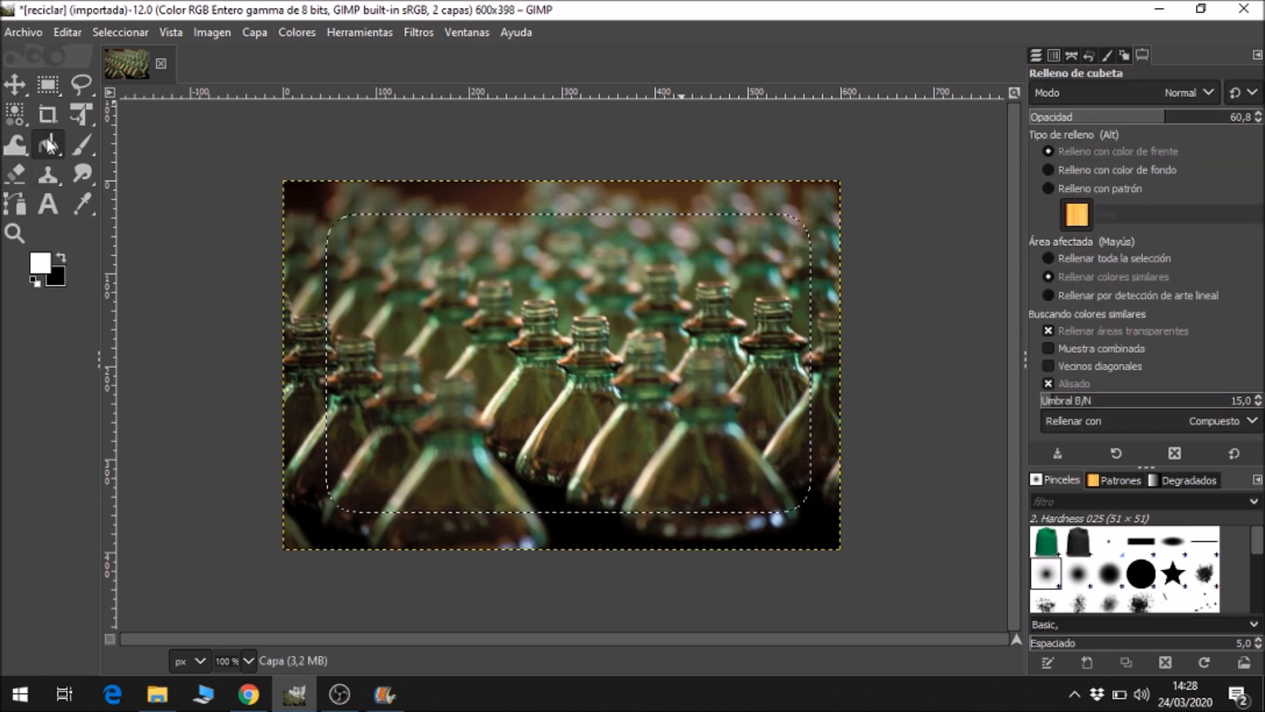
pyautogui.click(43, 263)
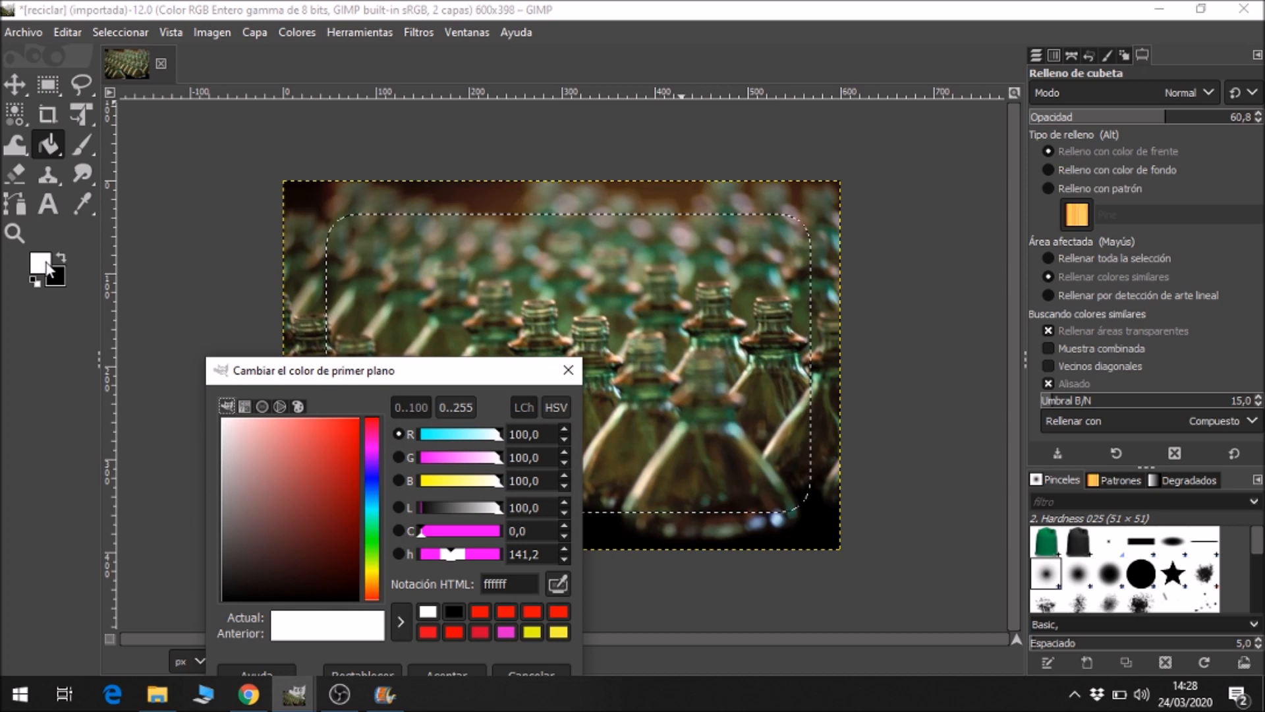
pyautogui.click(450, 667)
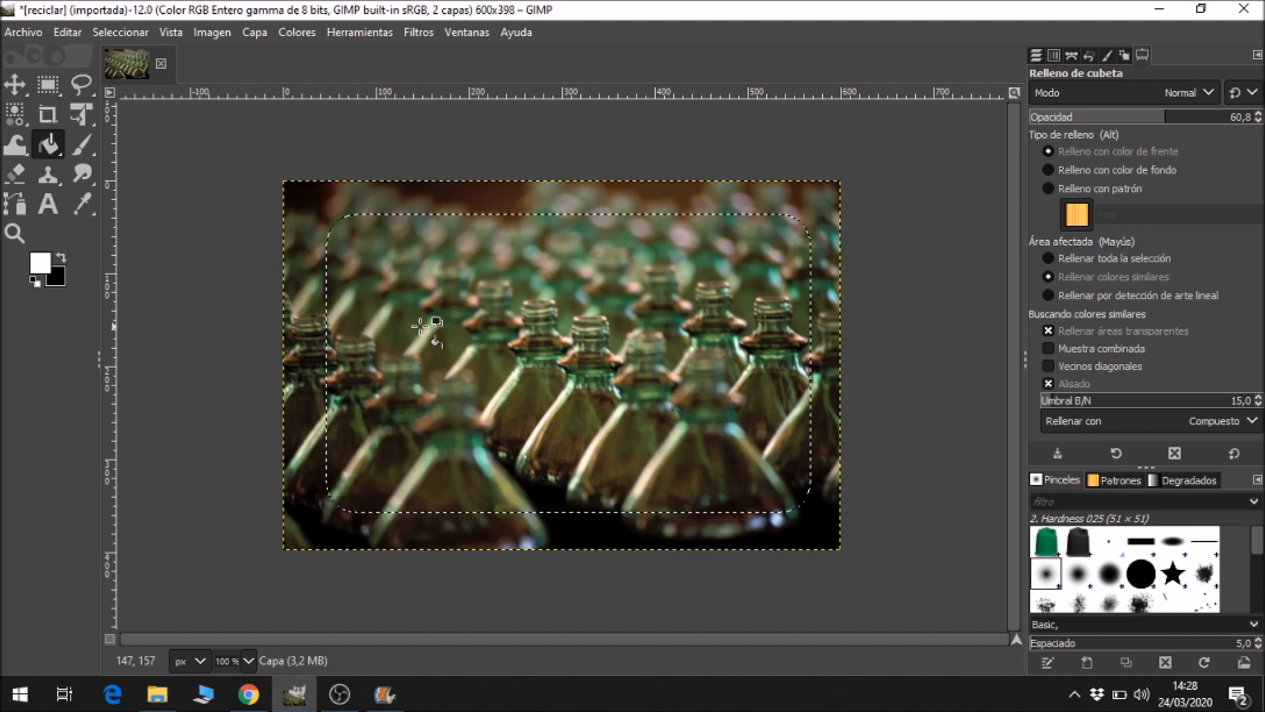
pyautogui.click(487, 331)
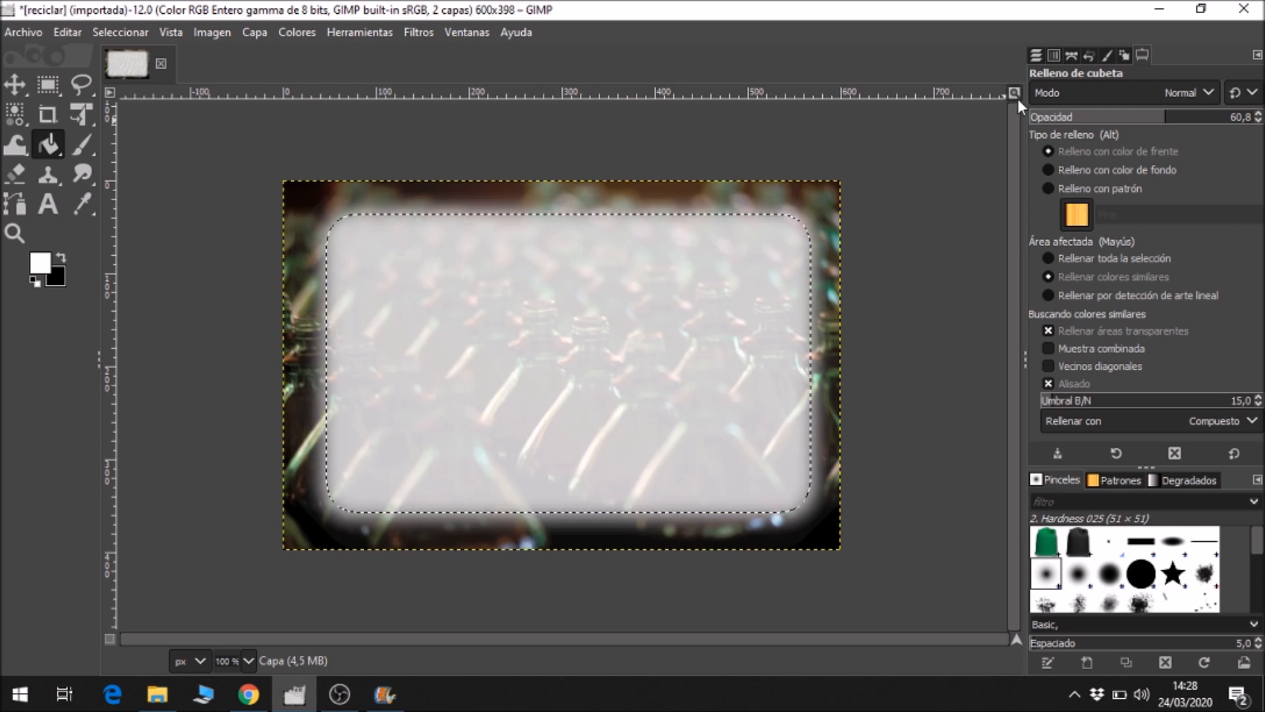
# Add a vertical guide by percentage at 15% of the image width.
pyautogui.click(44, 86)
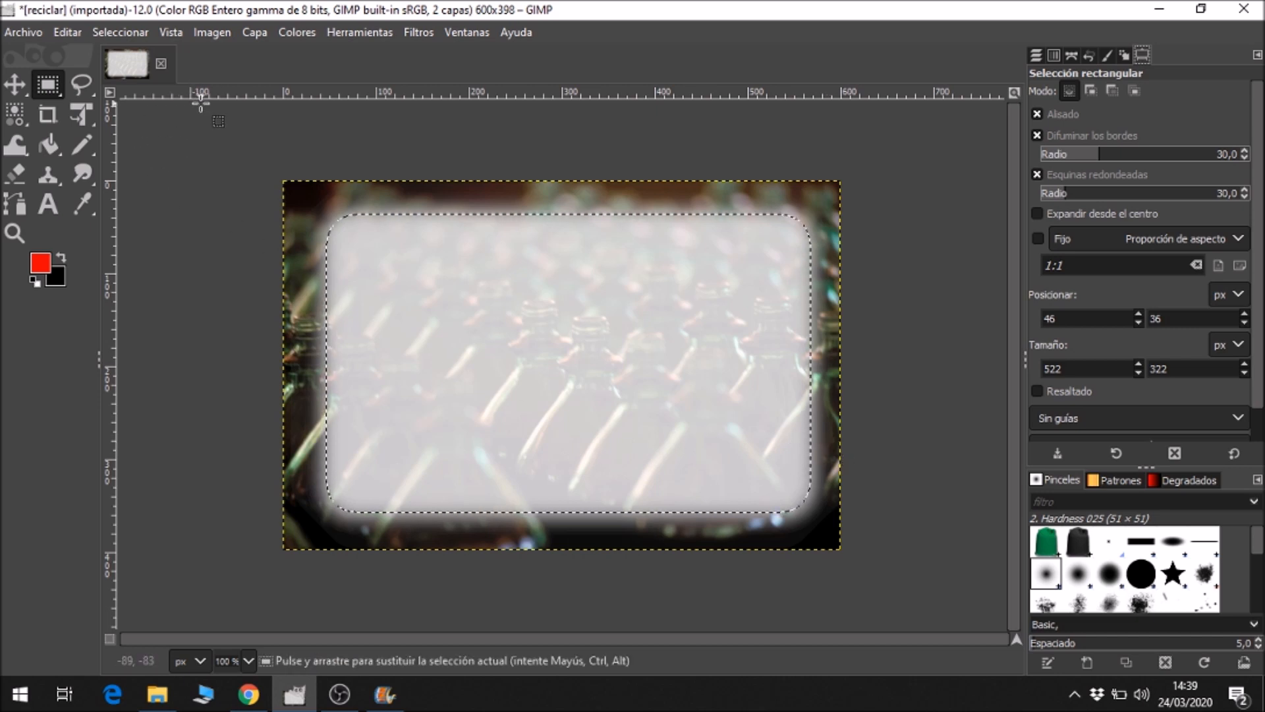
pyautogui.click(216, 33)
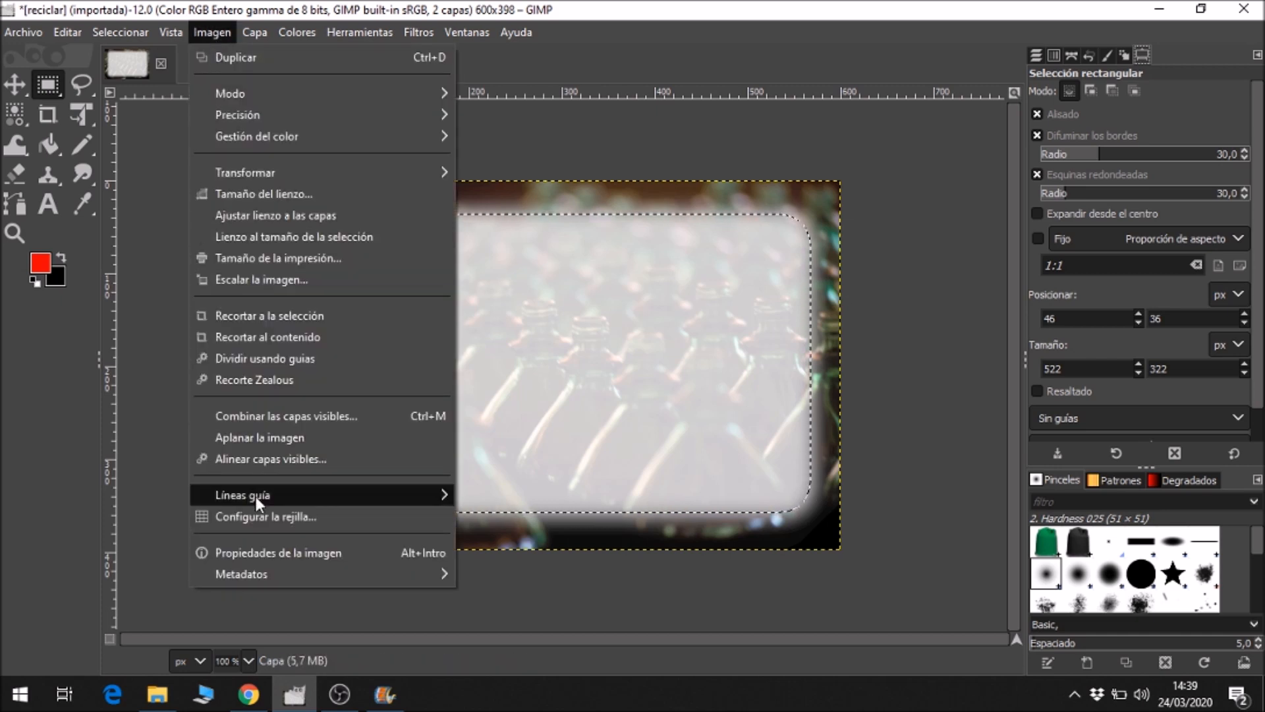
pyautogui.moveTo(254, 497)
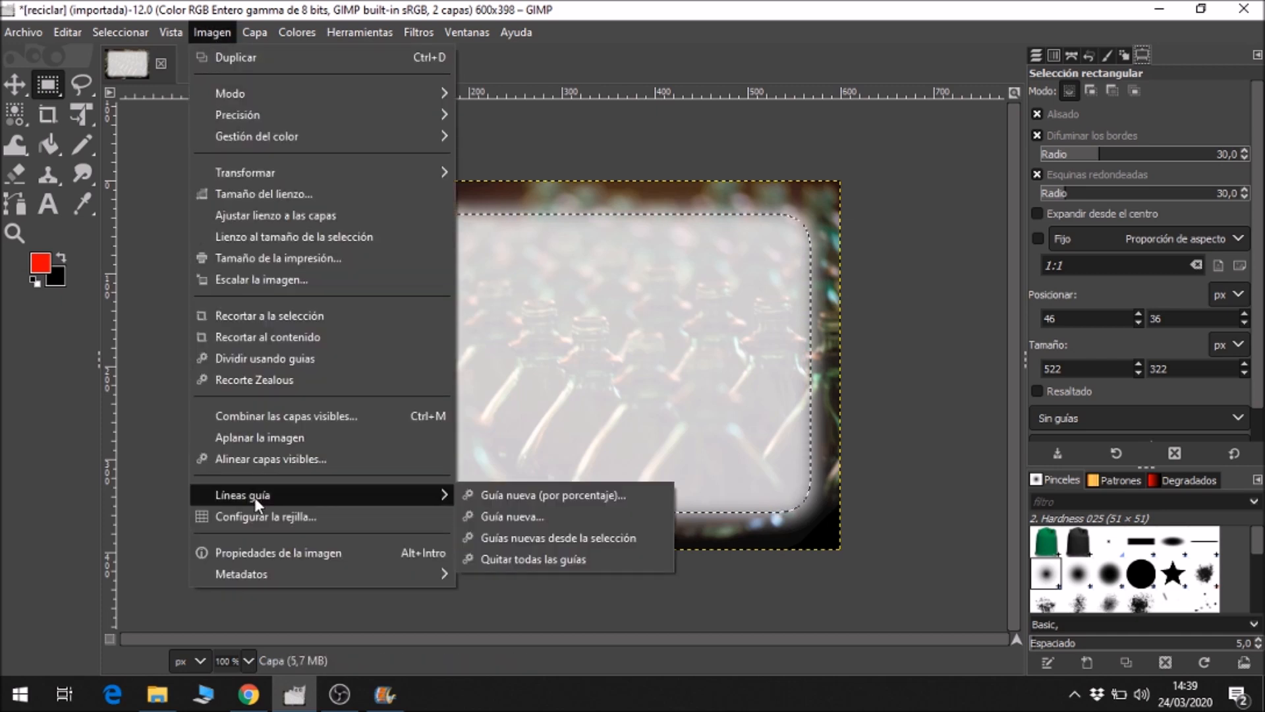
pyautogui.click(580, 494)
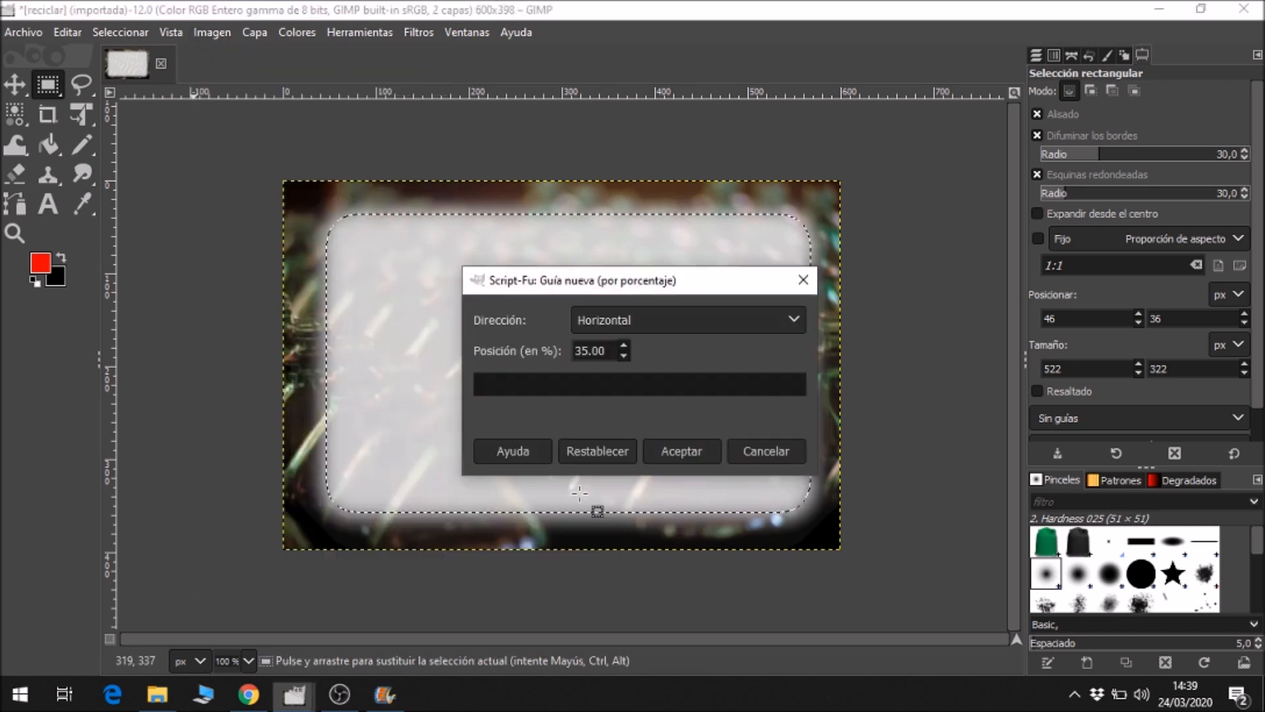
pyautogui.click(576, 323)
pyautogui.click(614, 345)
pyautogui.moveTo(613, 350); pyautogui.dragTo(570, 351)
pyautogui.write('15')
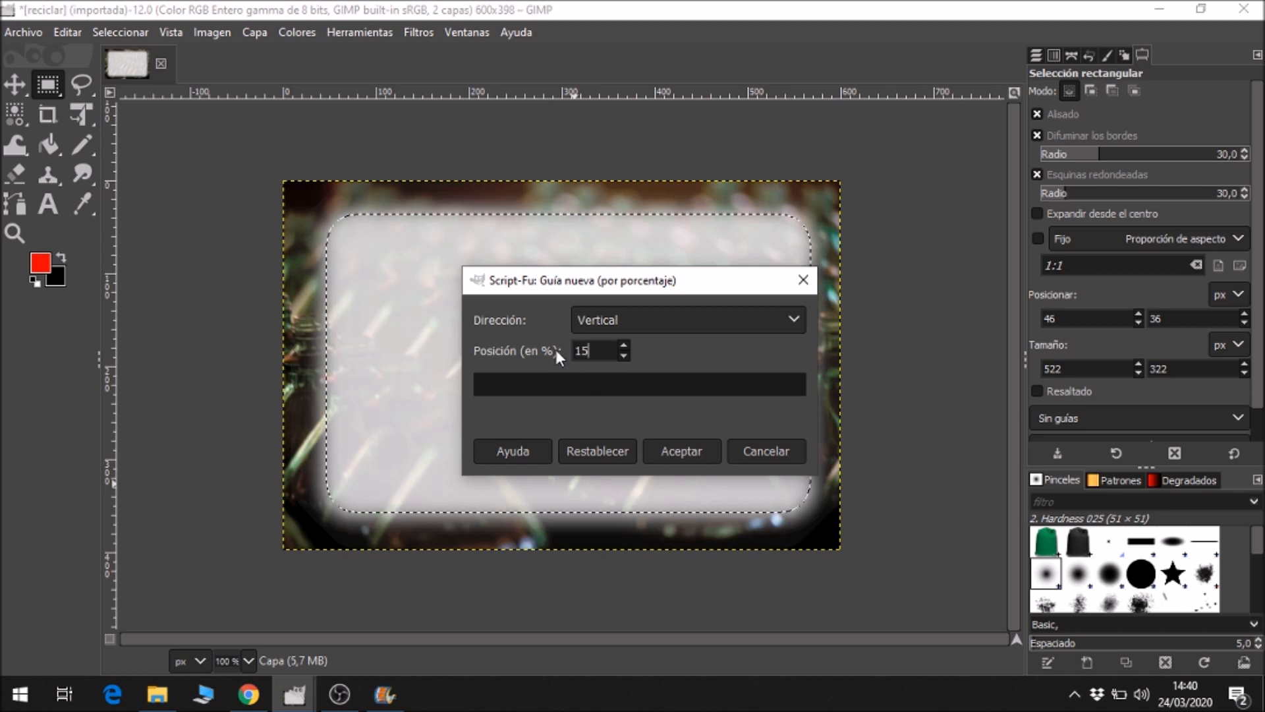
pyautogui.click(678, 453)
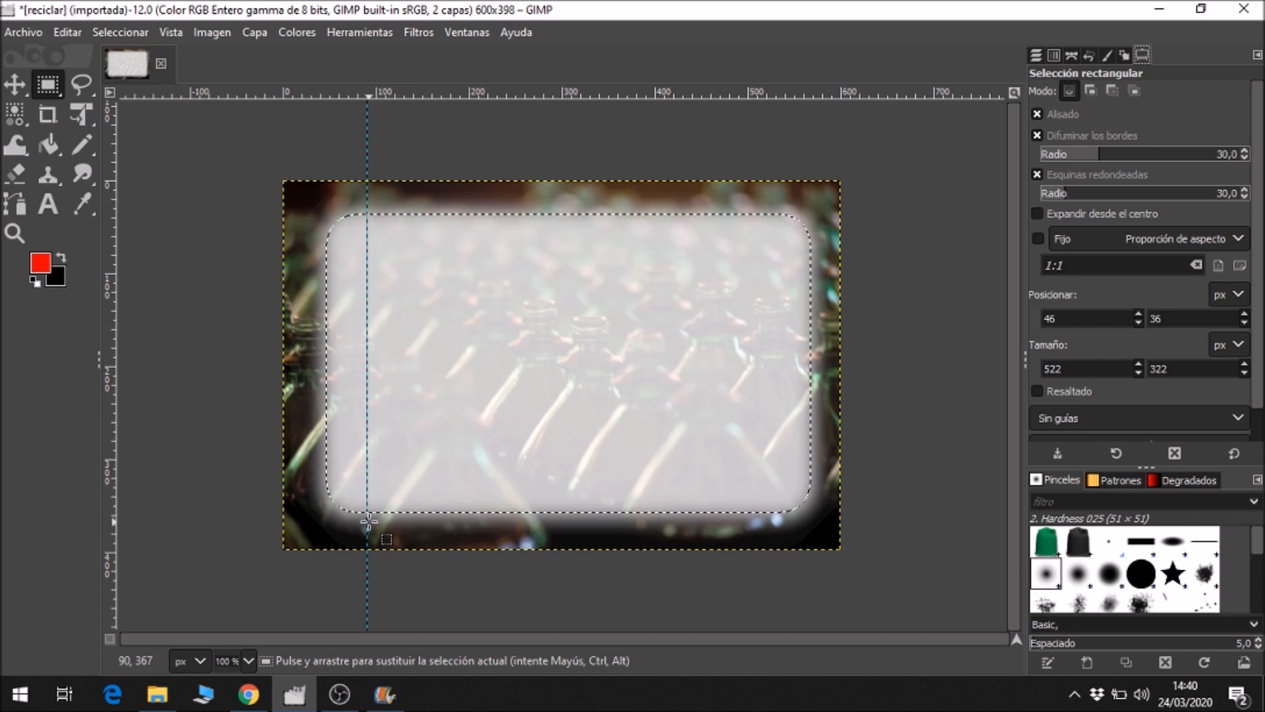
# Add a horizontal guide by percentage at 80% of the image height.
pyautogui.click(211, 33)
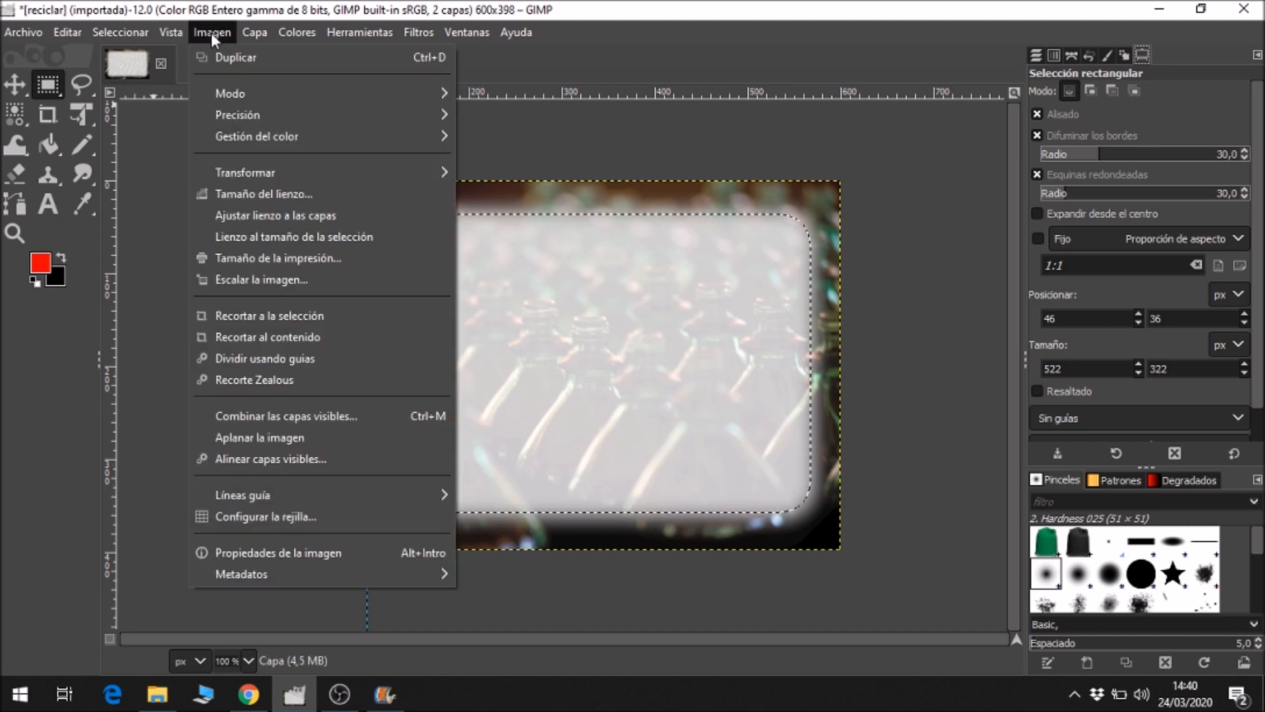
pyautogui.moveTo(306, 492)
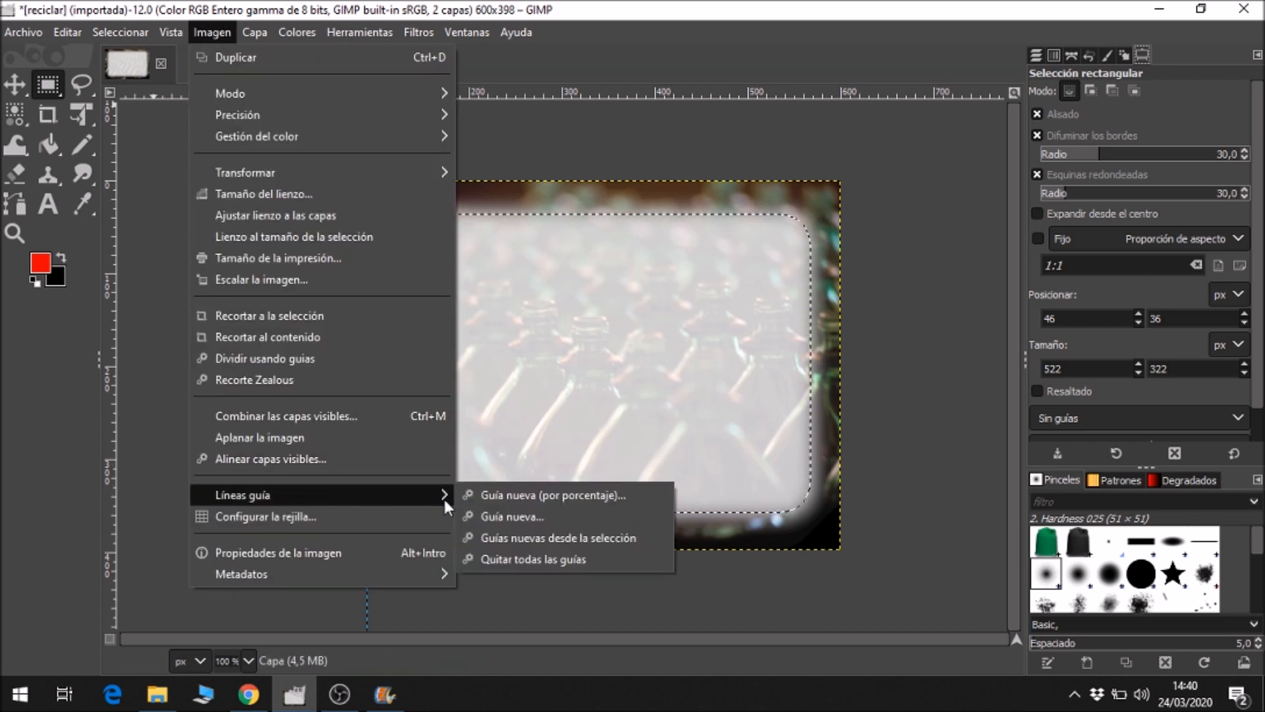
pyautogui.click(500, 495)
pyautogui.click(649, 319)
pyautogui.click(630, 298)
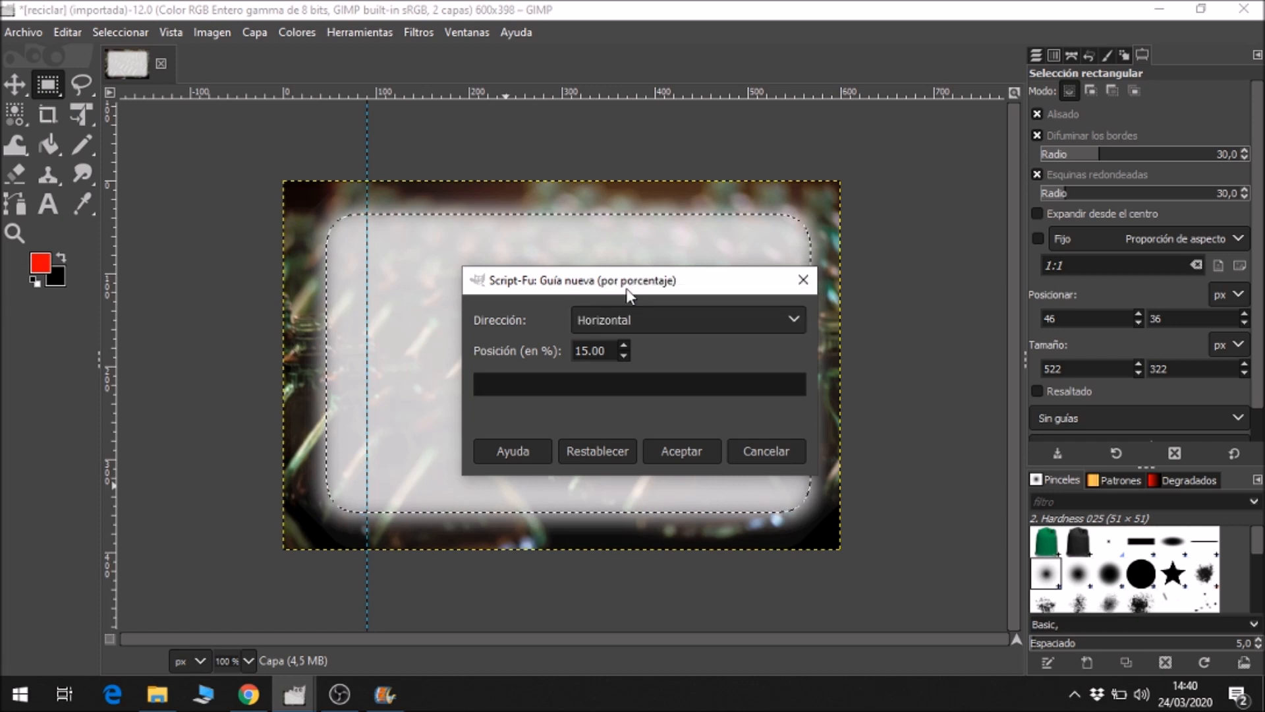
pyautogui.moveTo(605, 350); pyautogui.dragTo(568, 349)
pyautogui.write('80')
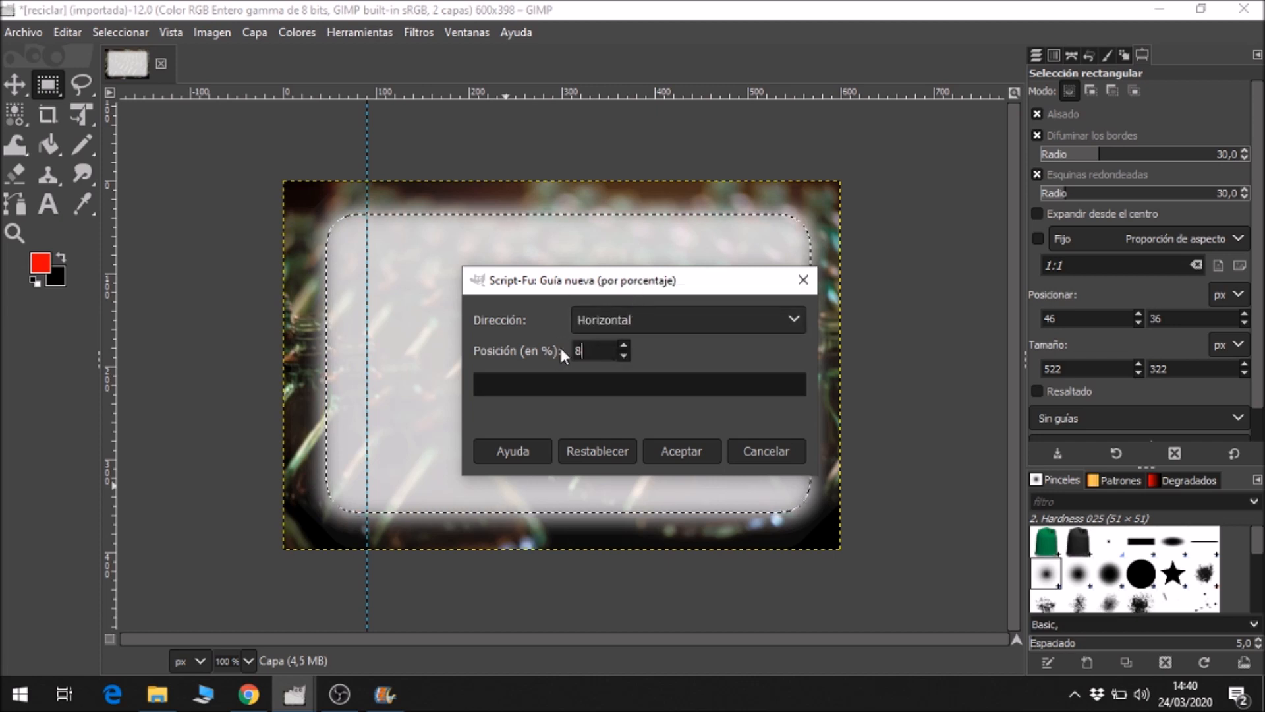
pyautogui.click(690, 448)
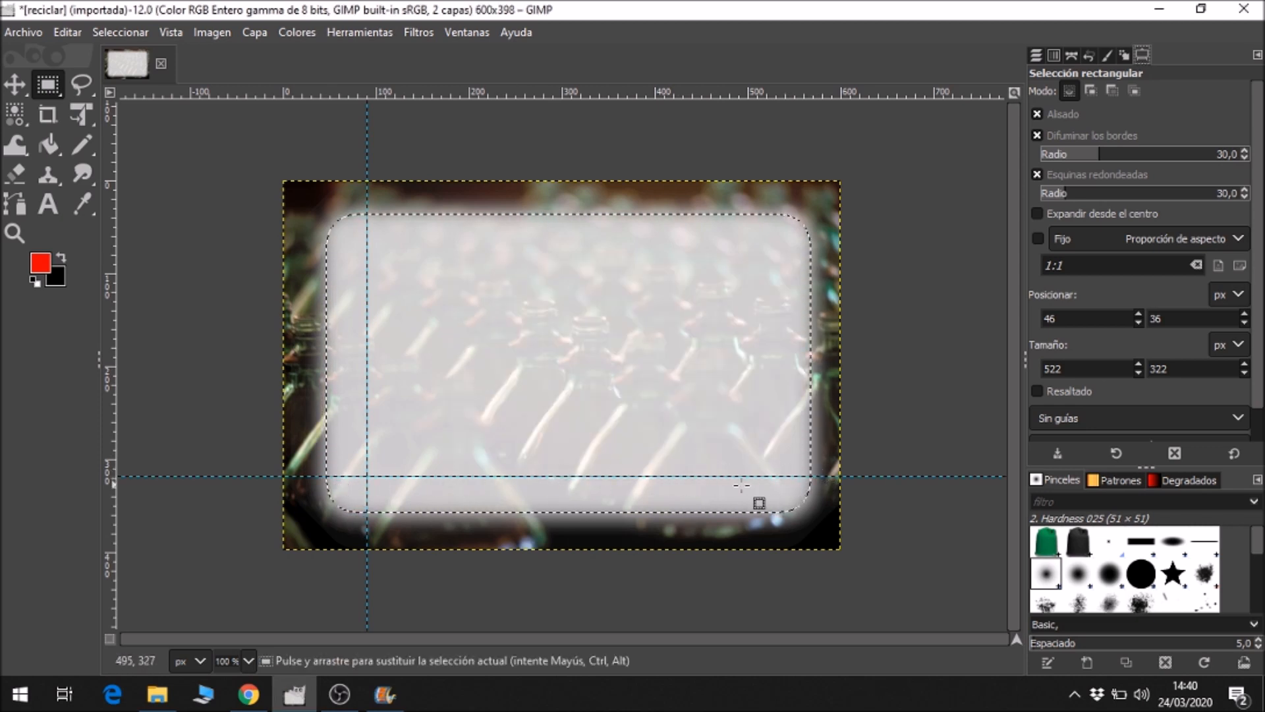
# Confirm red (f70303) as the foreground colour and choose the Pencil tool with brush size 5.
pyautogui.click(42, 258)
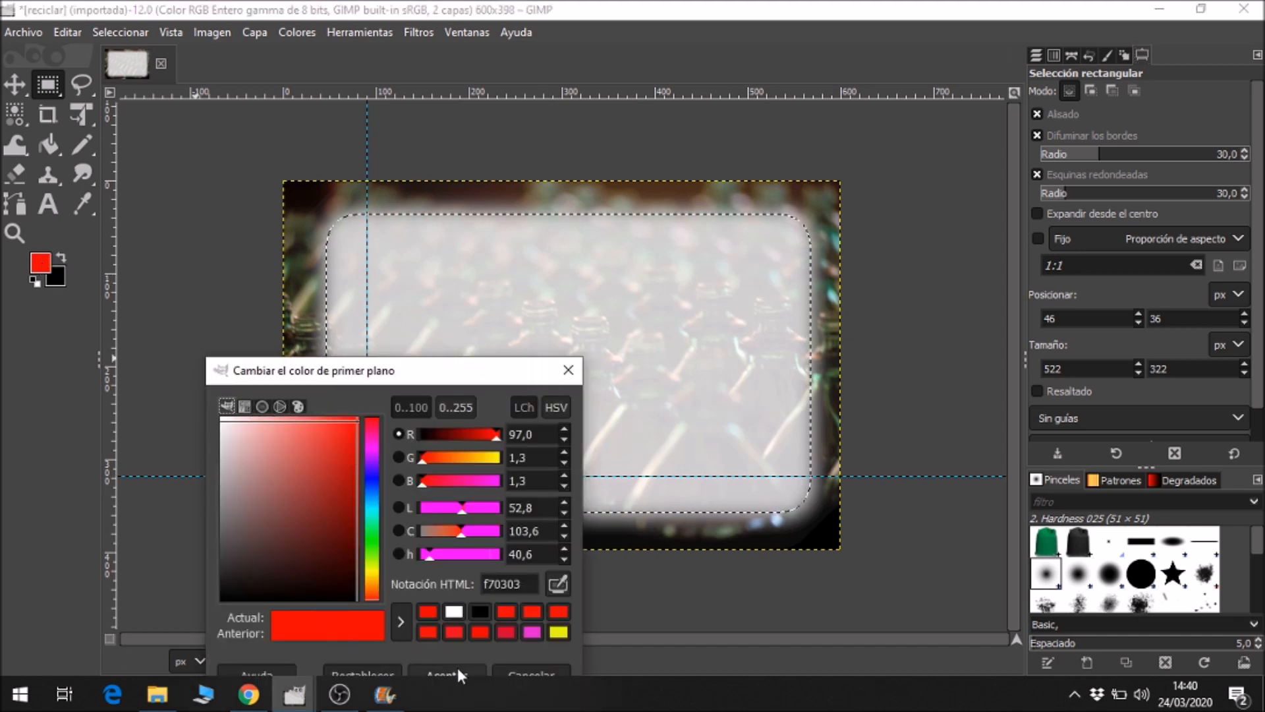
pyautogui.click(459, 672)
pyautogui.click(91, 146)
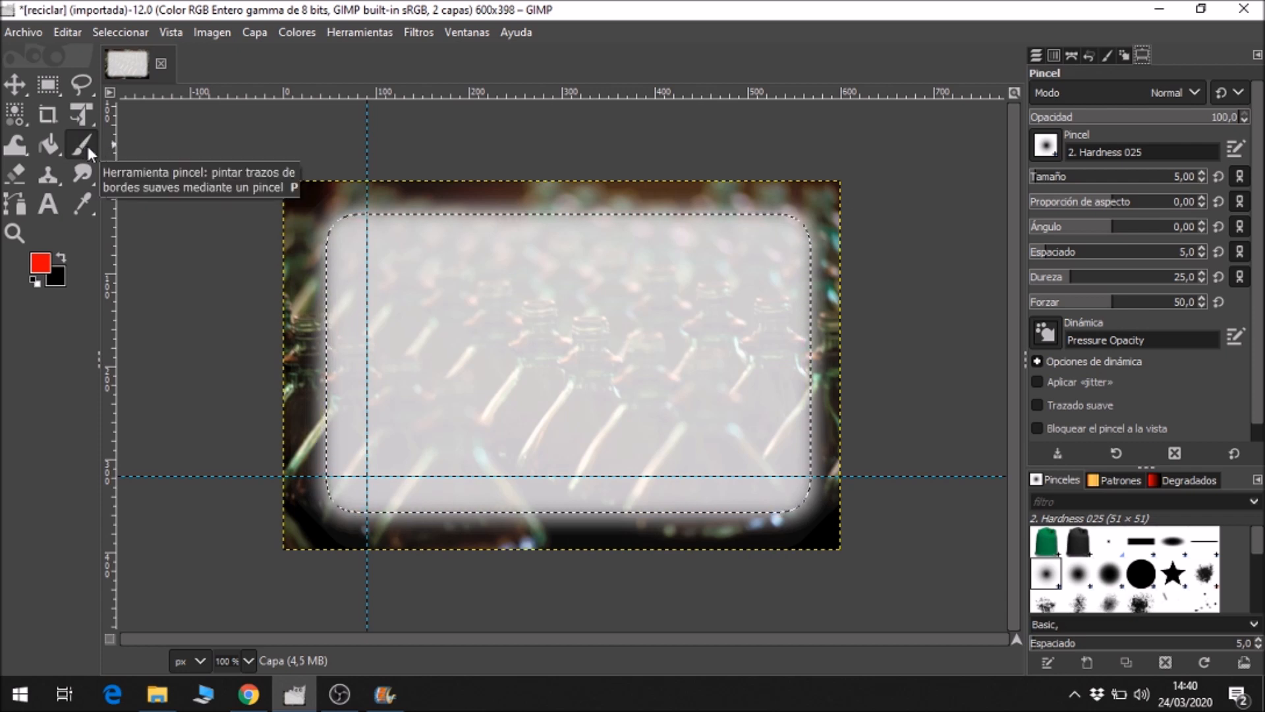
pyautogui.click(86, 144)
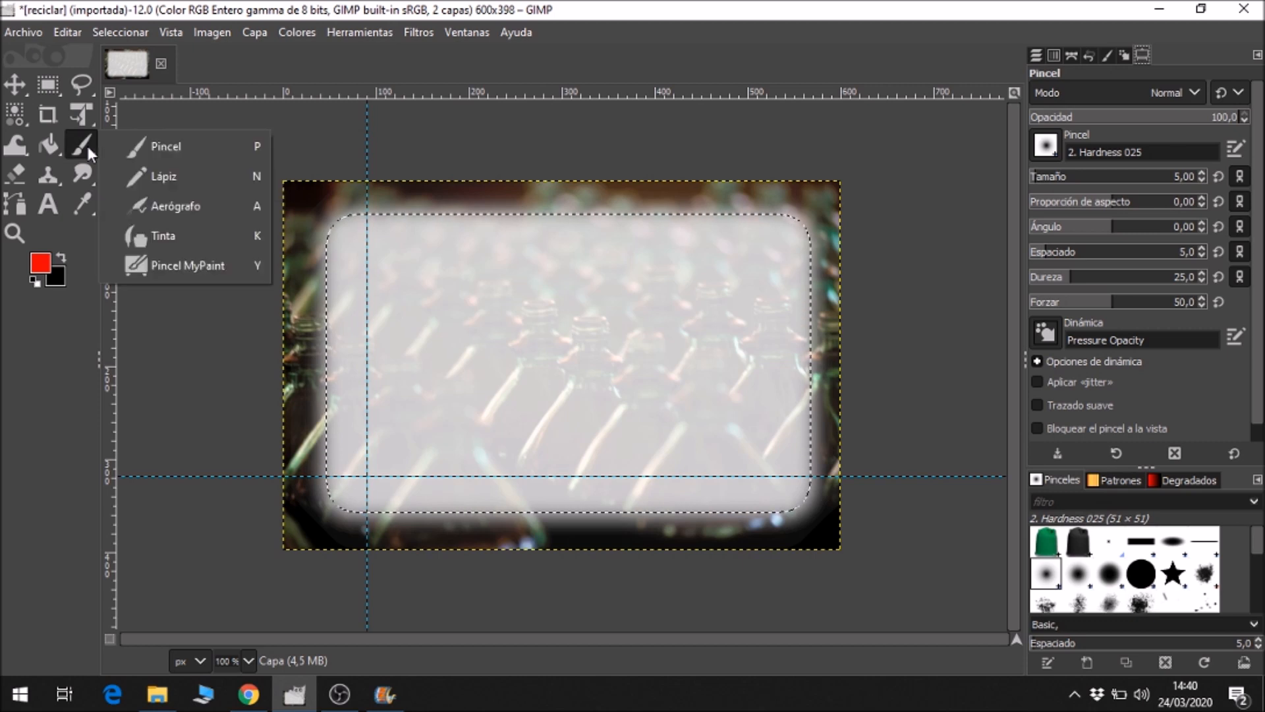
pyautogui.click(147, 179)
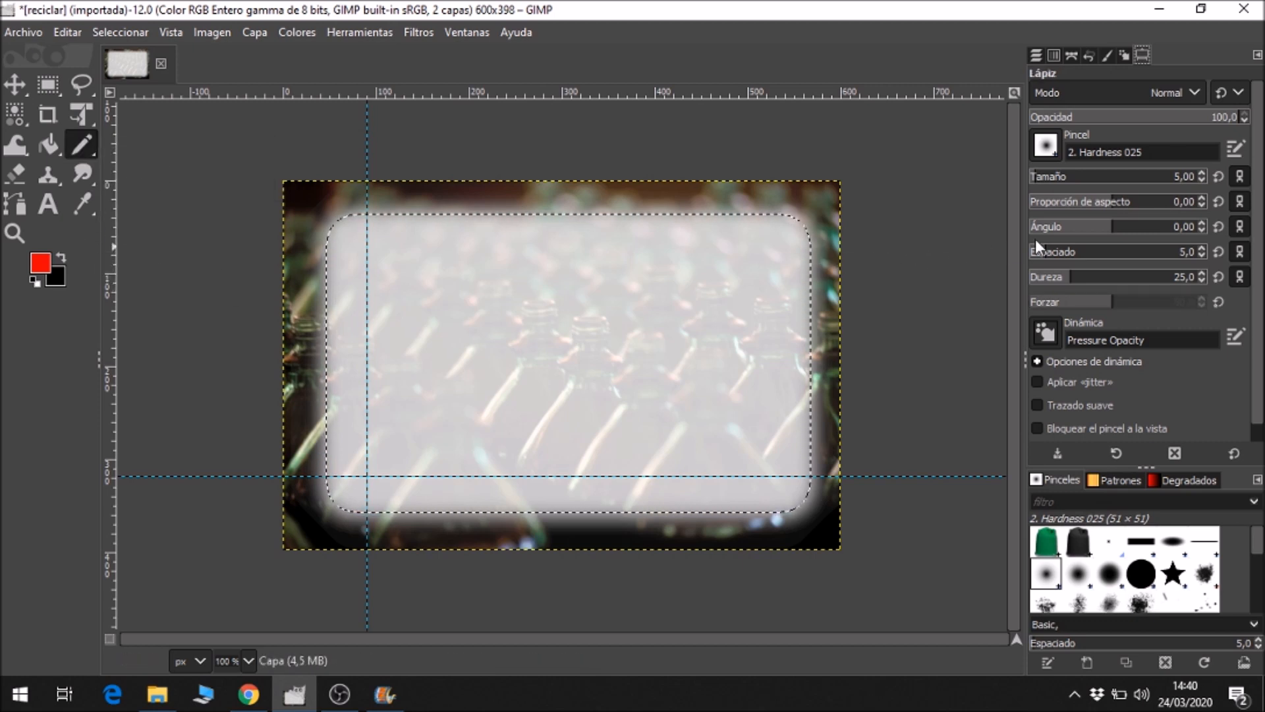
pyautogui.click(1201, 172)
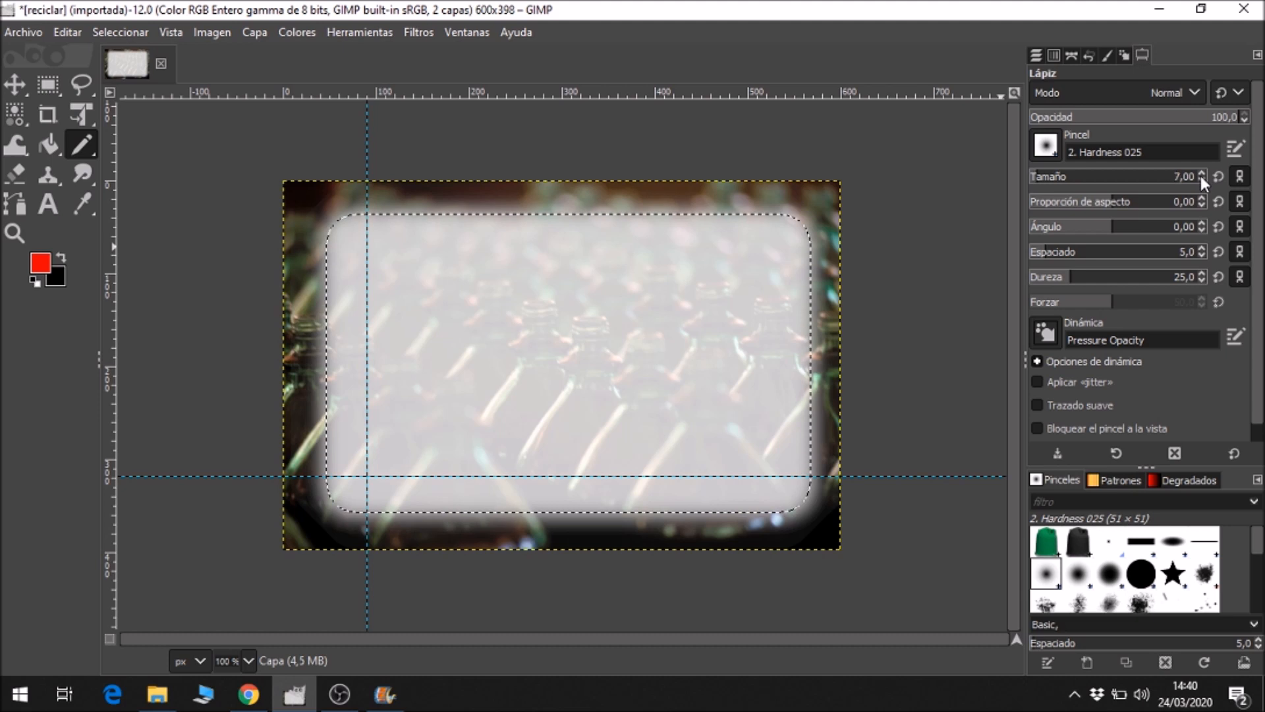
pyautogui.click(1202, 180)
pyautogui.click(1203, 179)
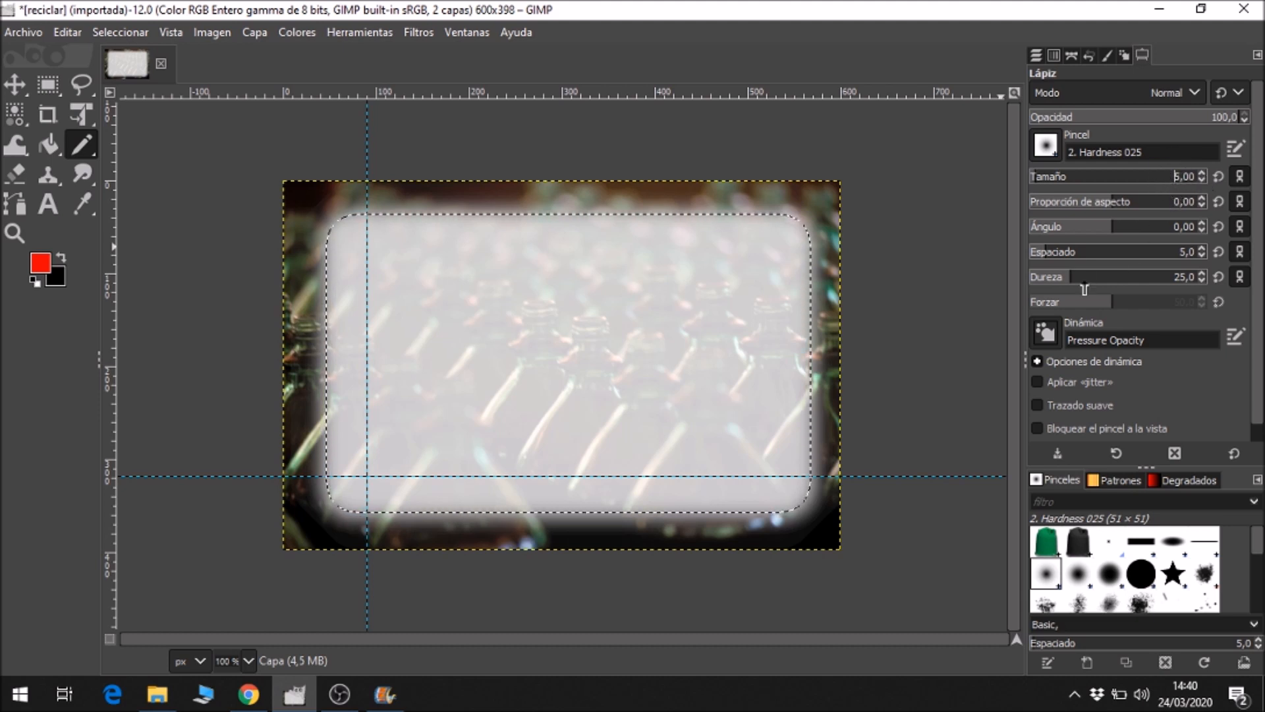
# Draw two straight red axes from the guides' intersection, one about 423 px to the right and one about 259 px upwards.
pyautogui.click(366, 475)
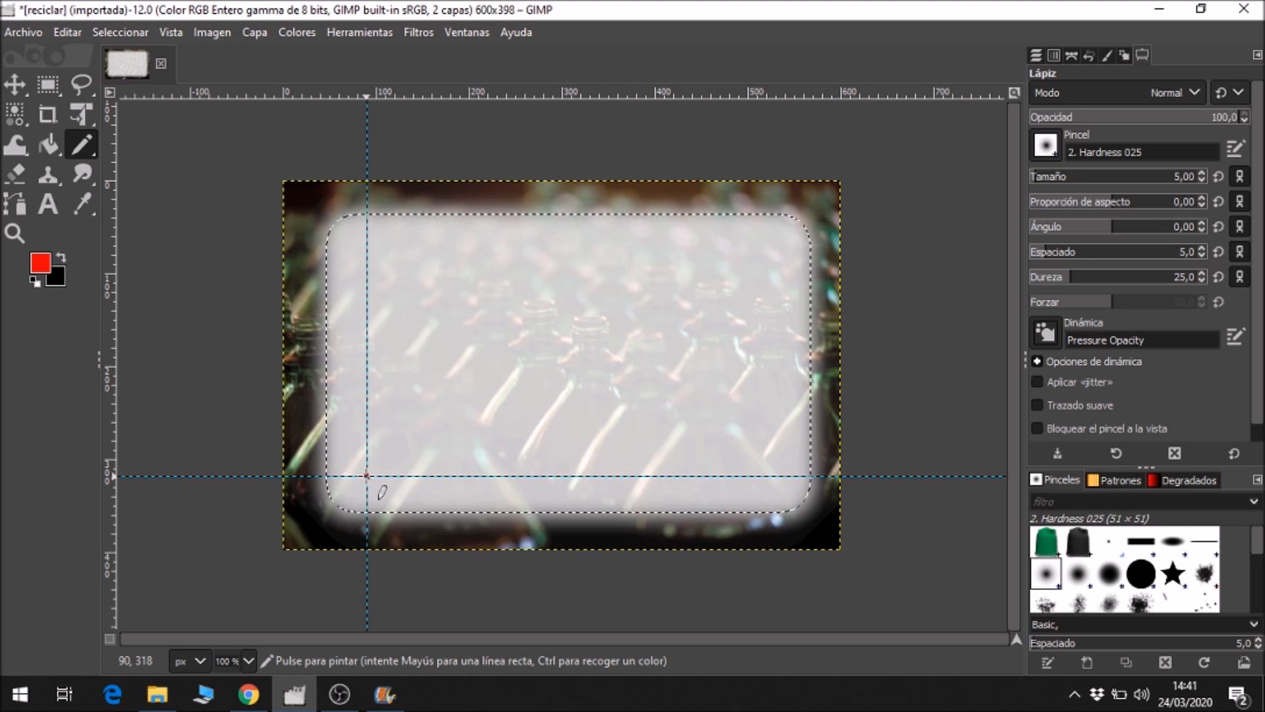
pyautogui.press('shift')
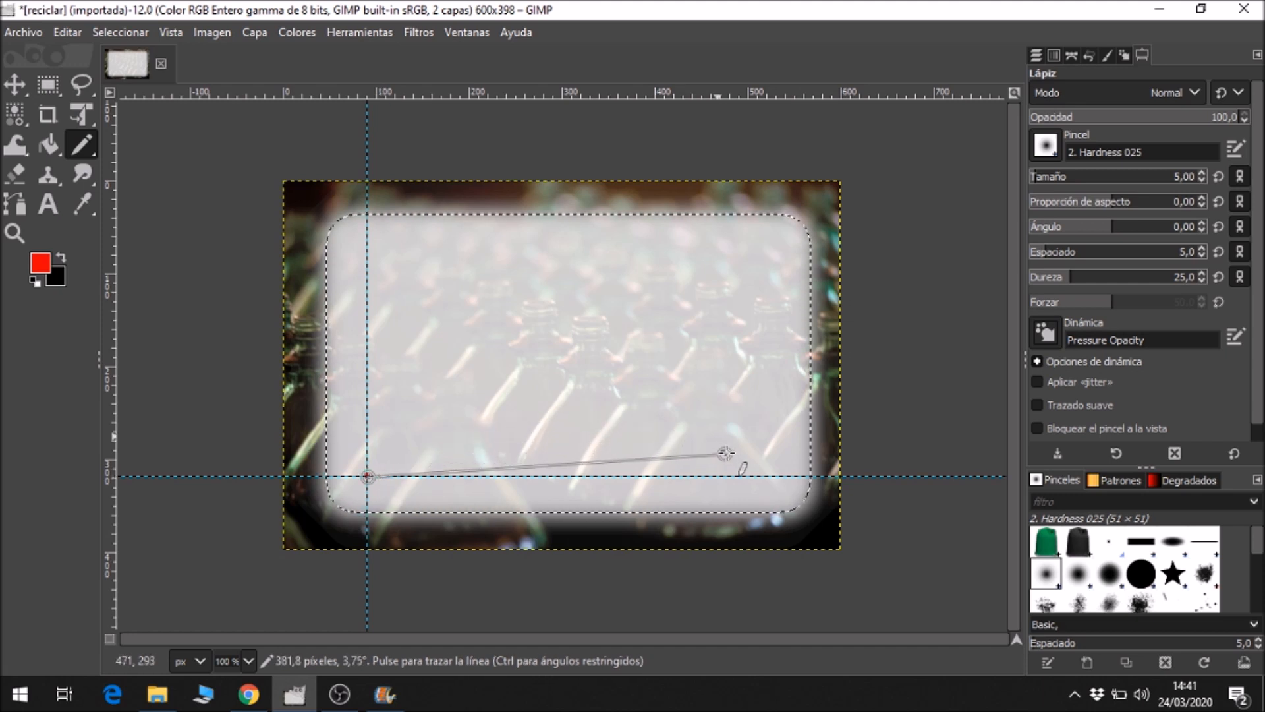
pyautogui.keyDown('shift'); pyautogui.click(761, 476); pyautogui.keyUp('shift')
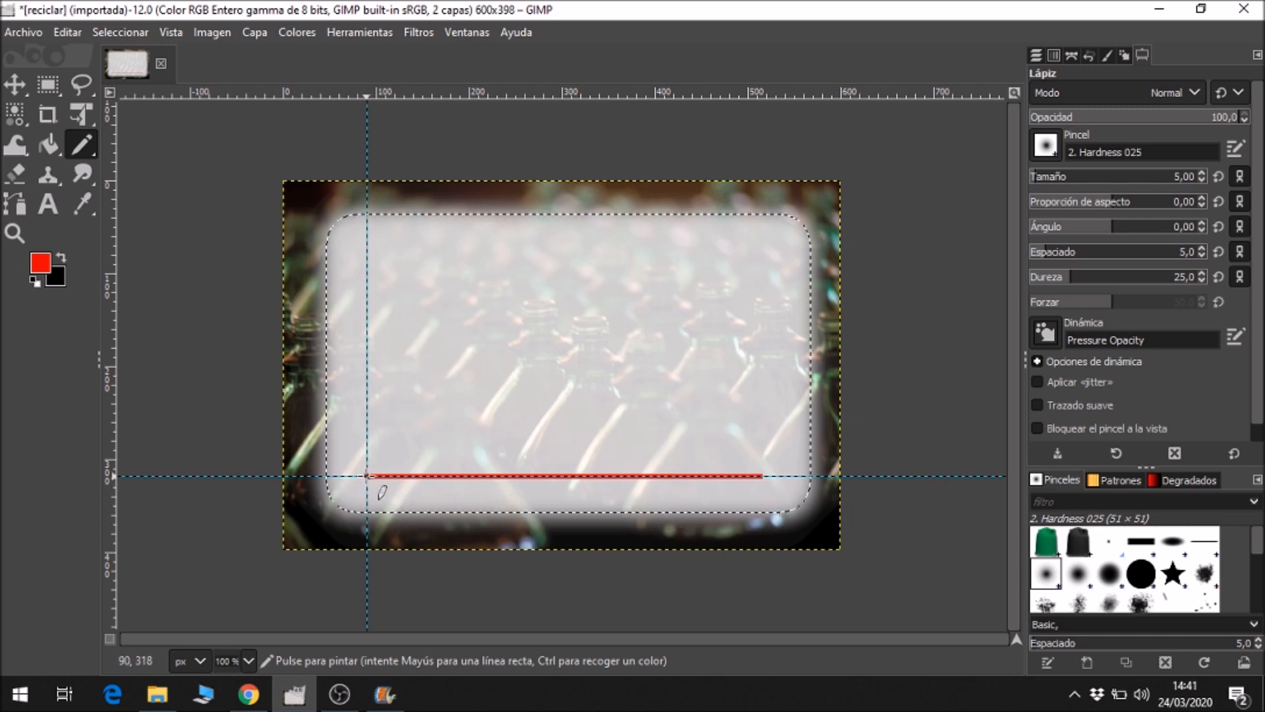
pyautogui.press('shift')
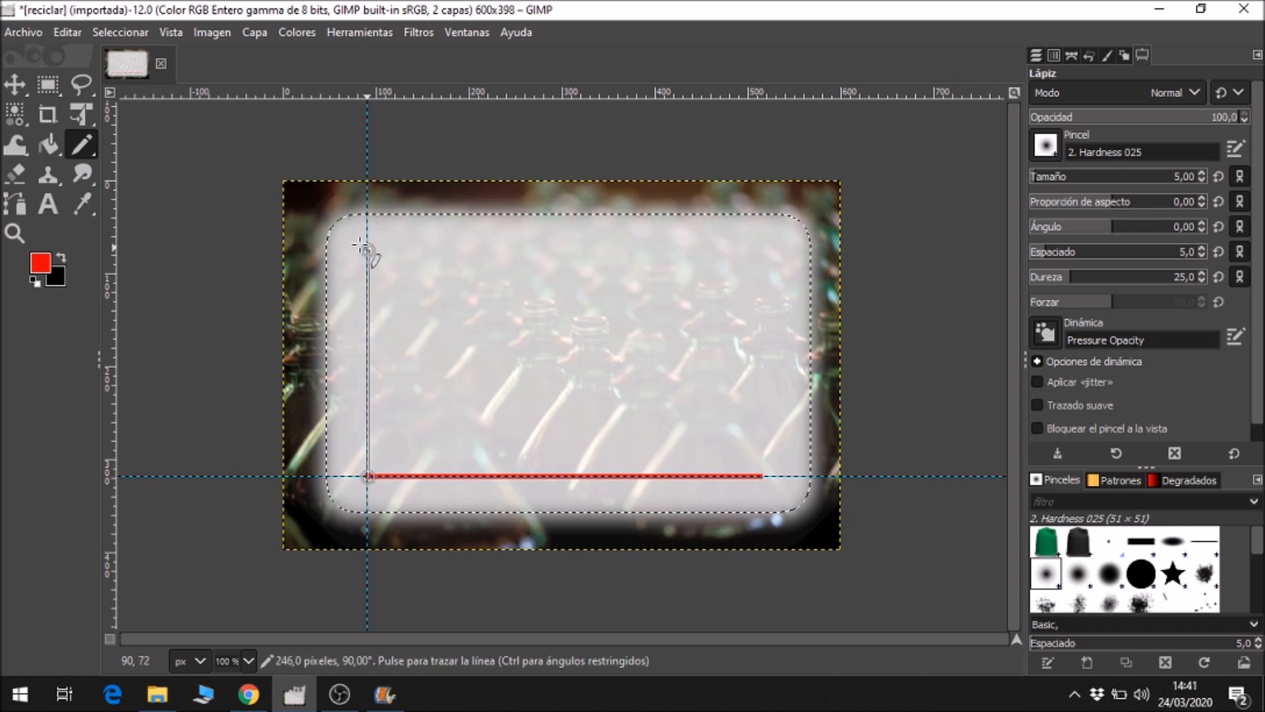
pyautogui.keyDown('shift'); pyautogui.click(367, 236); pyautogui.keyUp('shift')
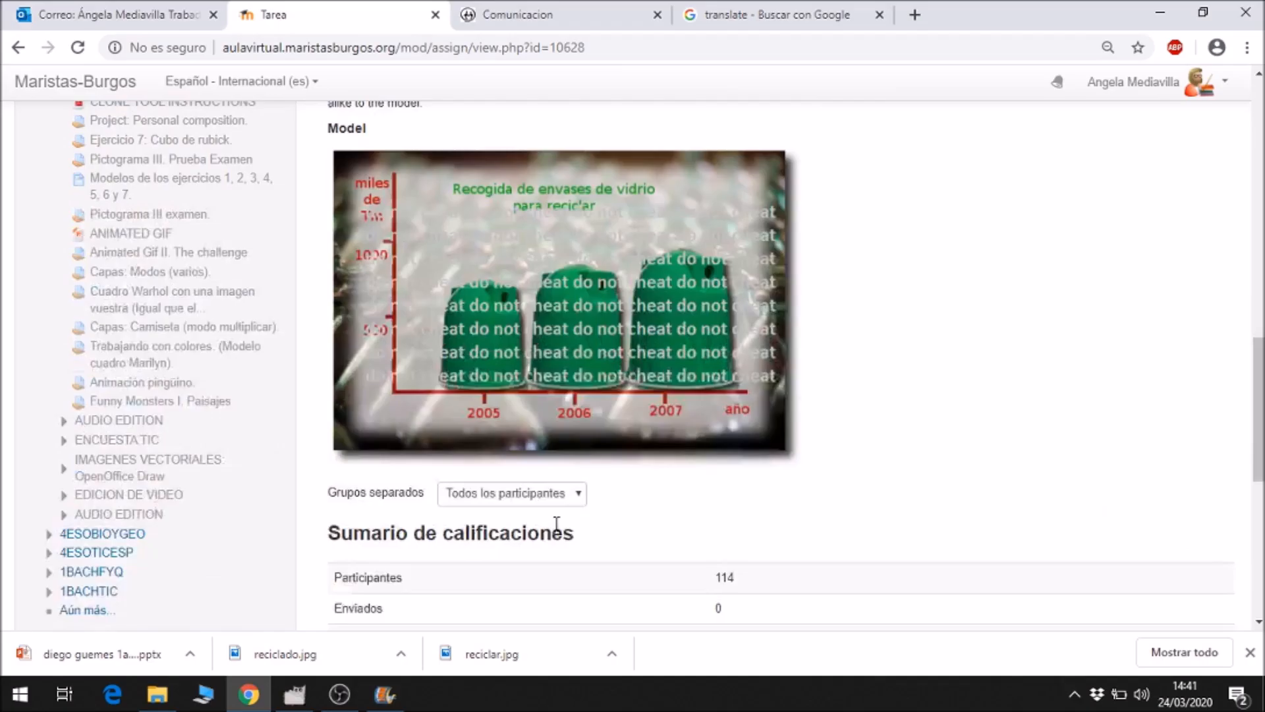
# Check the model chart in the browser, return to GIMP and add a horizontal guide by percentage at 55%.
pyautogui.scroll(-1, 559, 522)
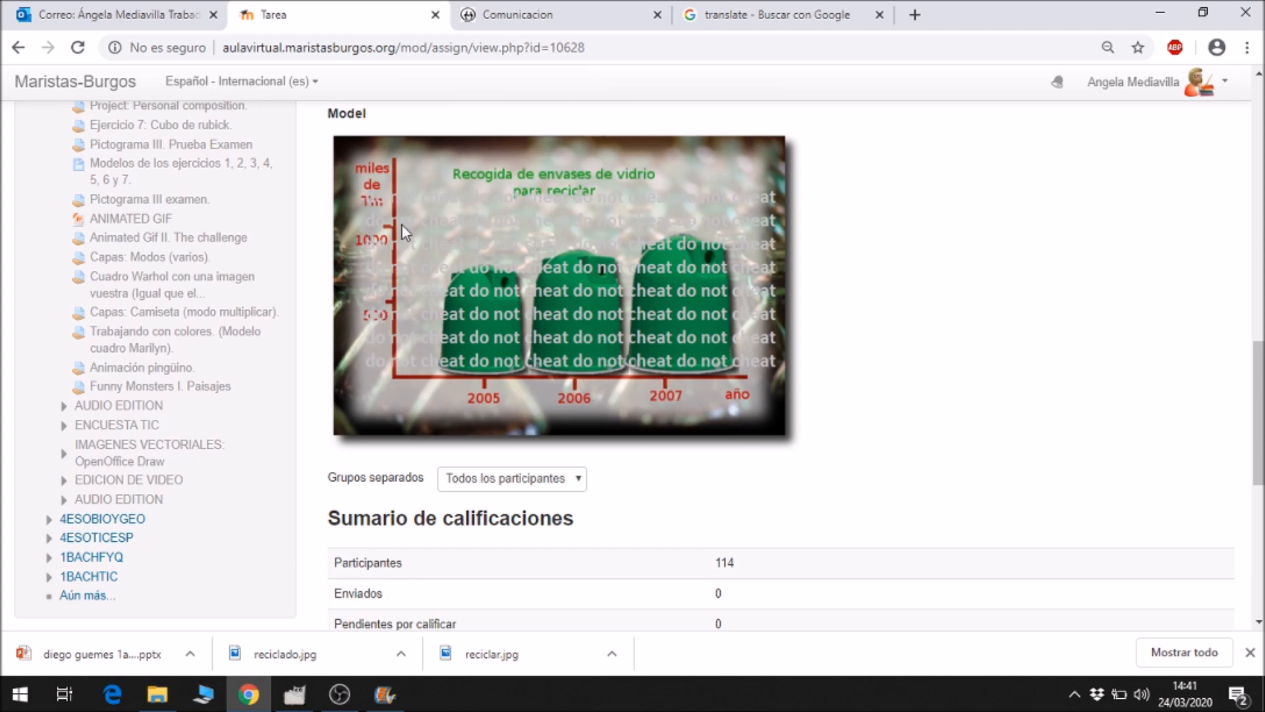
pyautogui.click(295, 694)
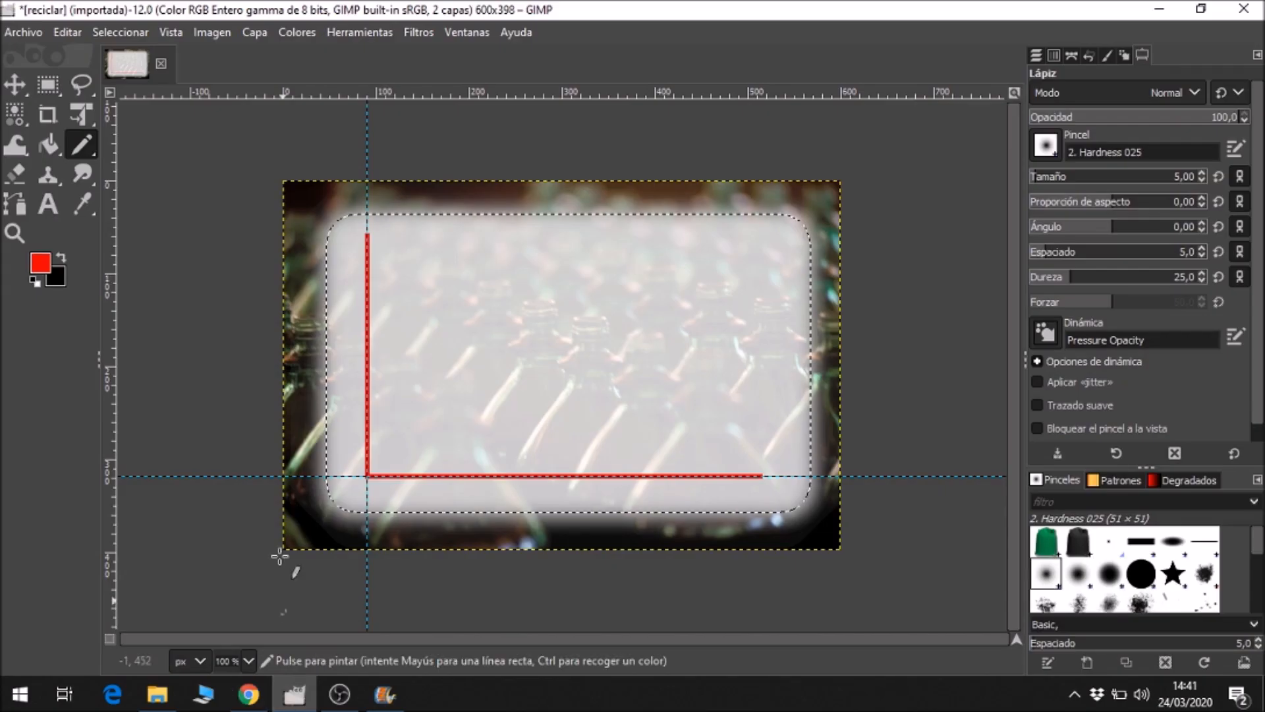
pyautogui.click(212, 33)
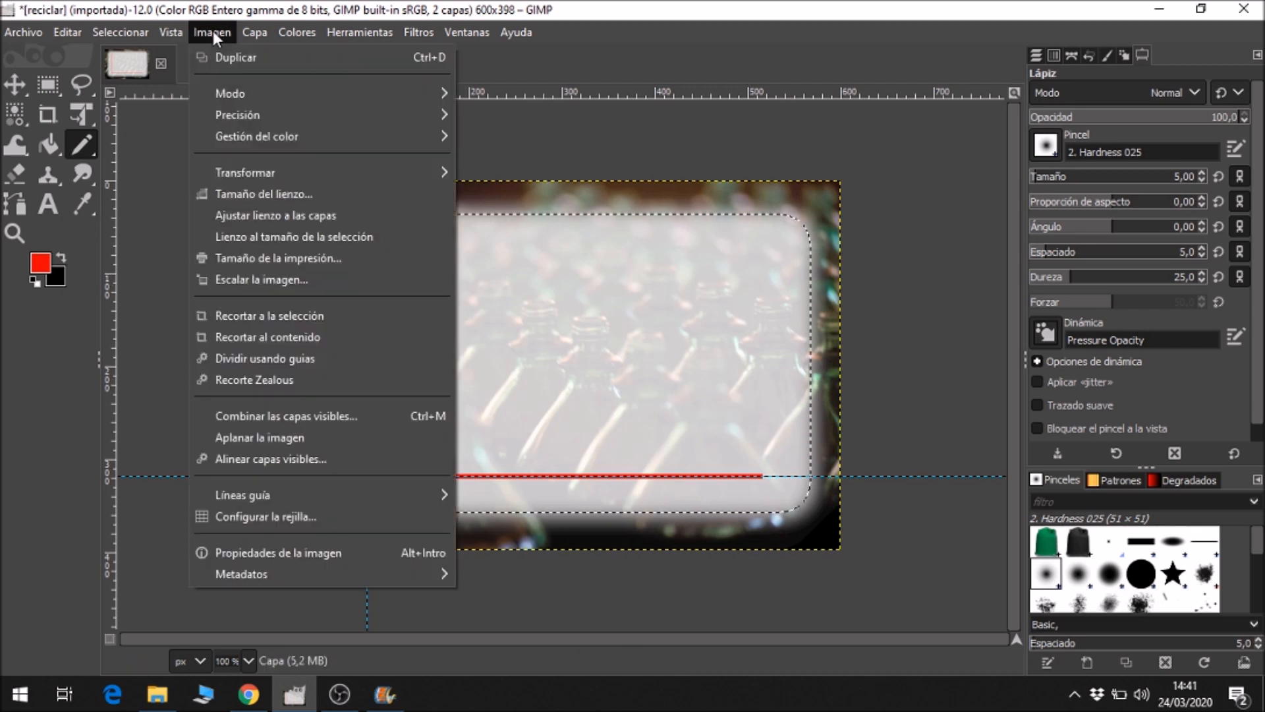
pyautogui.moveTo(297, 494)
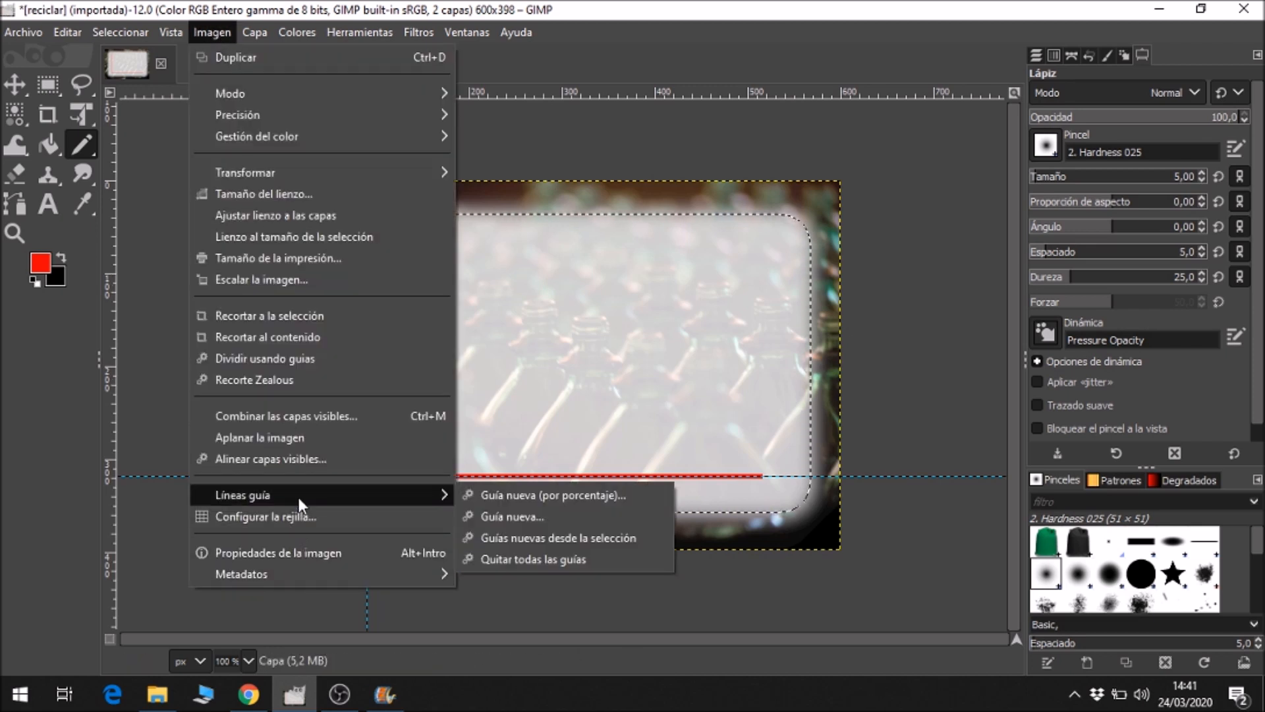
pyautogui.click(485, 490)
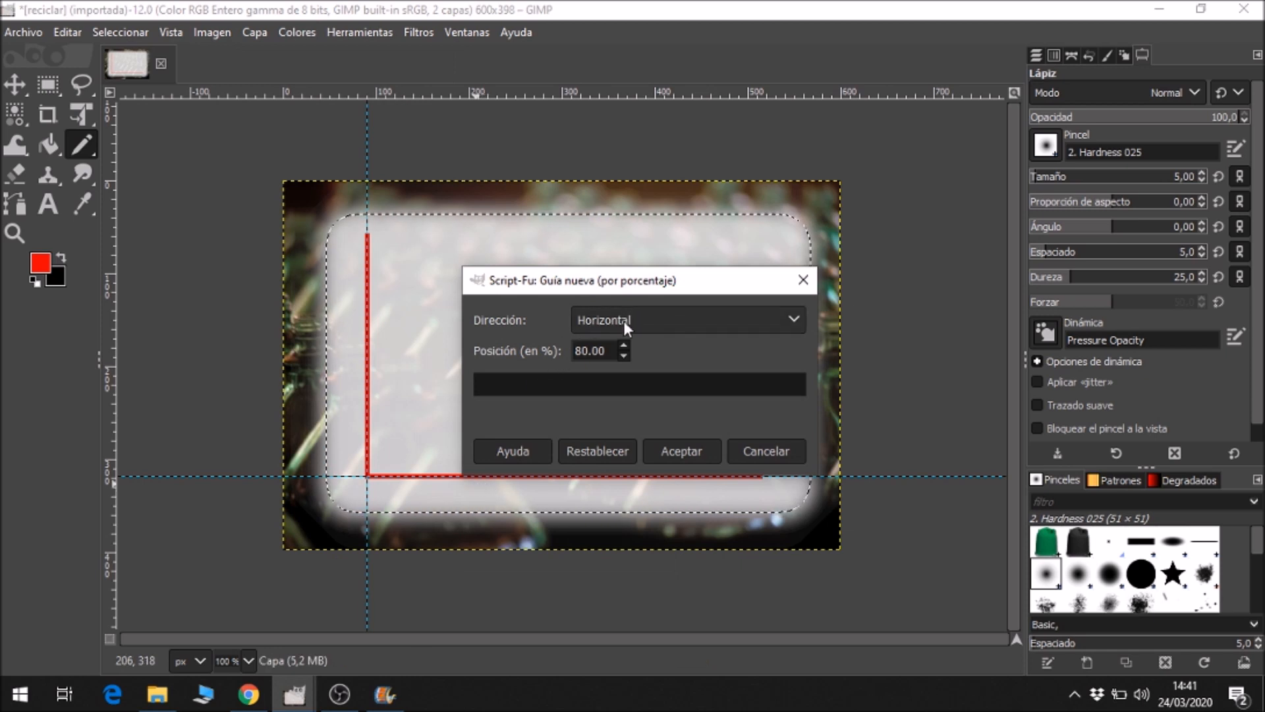
pyautogui.tripleClick(590, 350)
pyautogui.write('55')
pyautogui.click(679, 451)
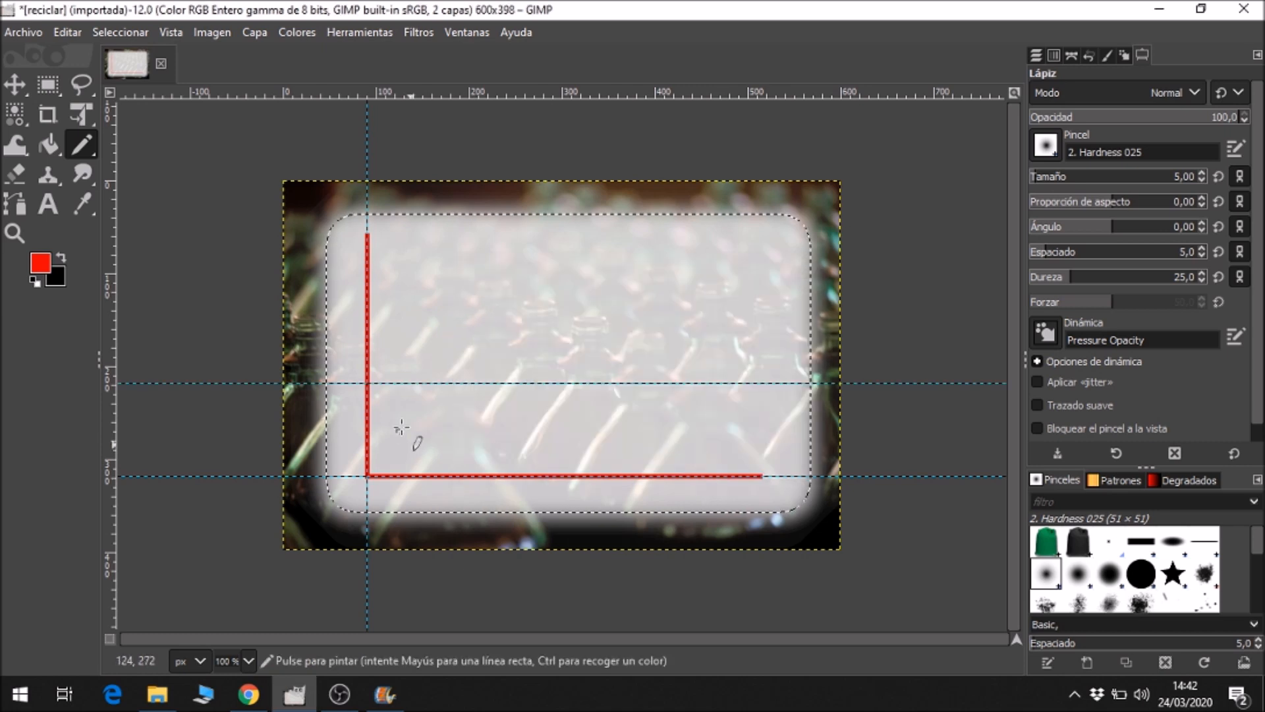
# Add a horizontal guide at 30% and draw short red ticks outwards from the vertical axis at the 55% and 30% guides.
pyautogui.click(213, 32)
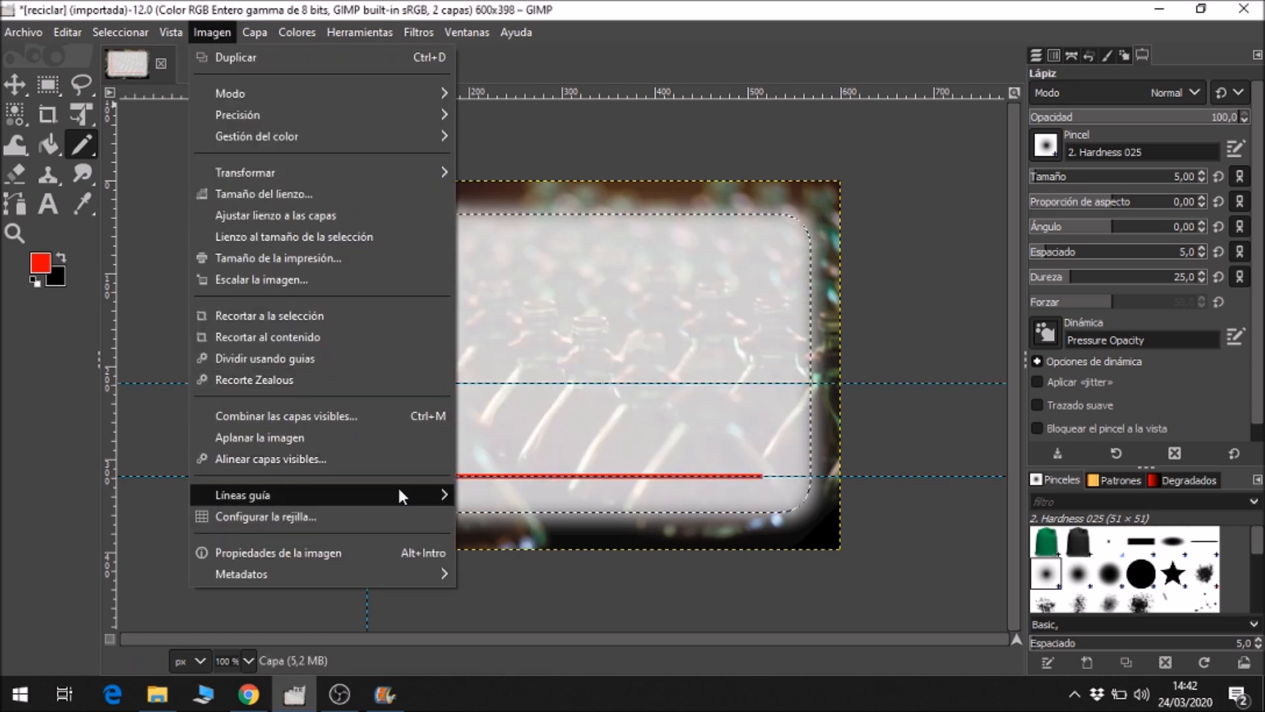
pyautogui.moveTo(398, 494)
pyautogui.click(522, 491)
pyautogui.moveTo(607, 351); pyautogui.dragTo(537, 348)
pyautogui.write('30')
pyautogui.click(686, 444)
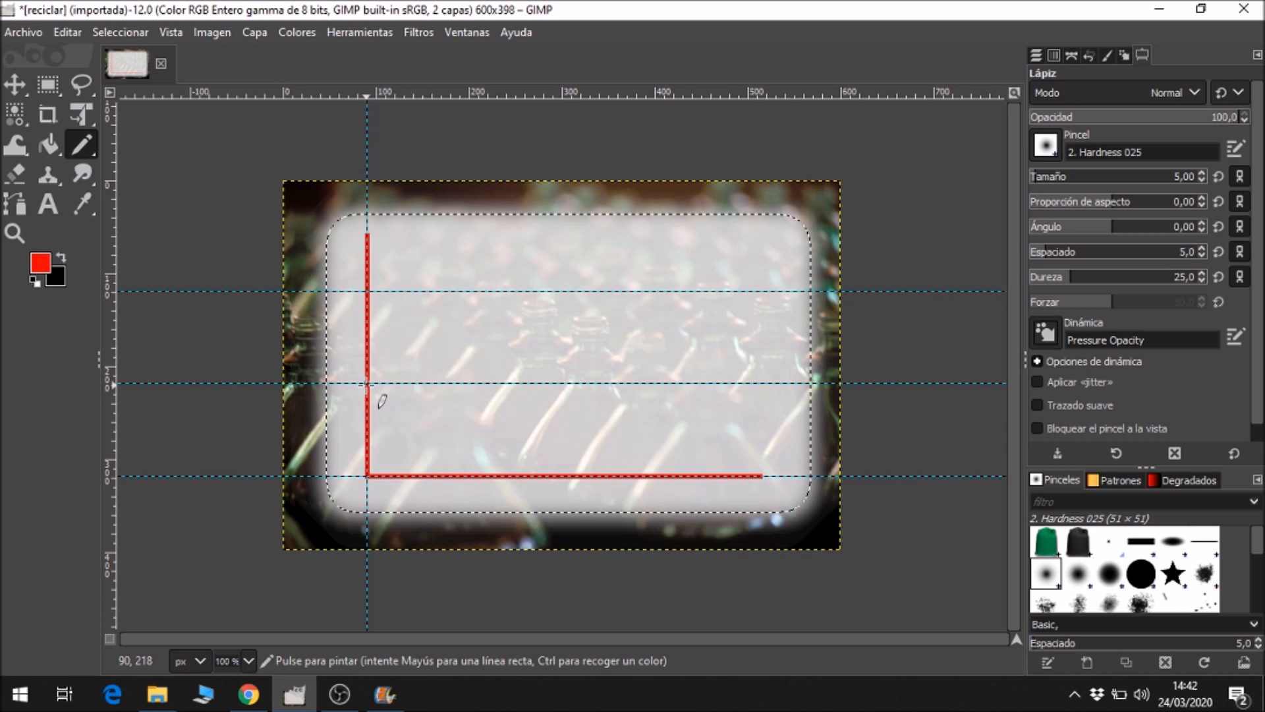
pyautogui.moveTo(366, 383); pyautogui.dragTo(354, 383)
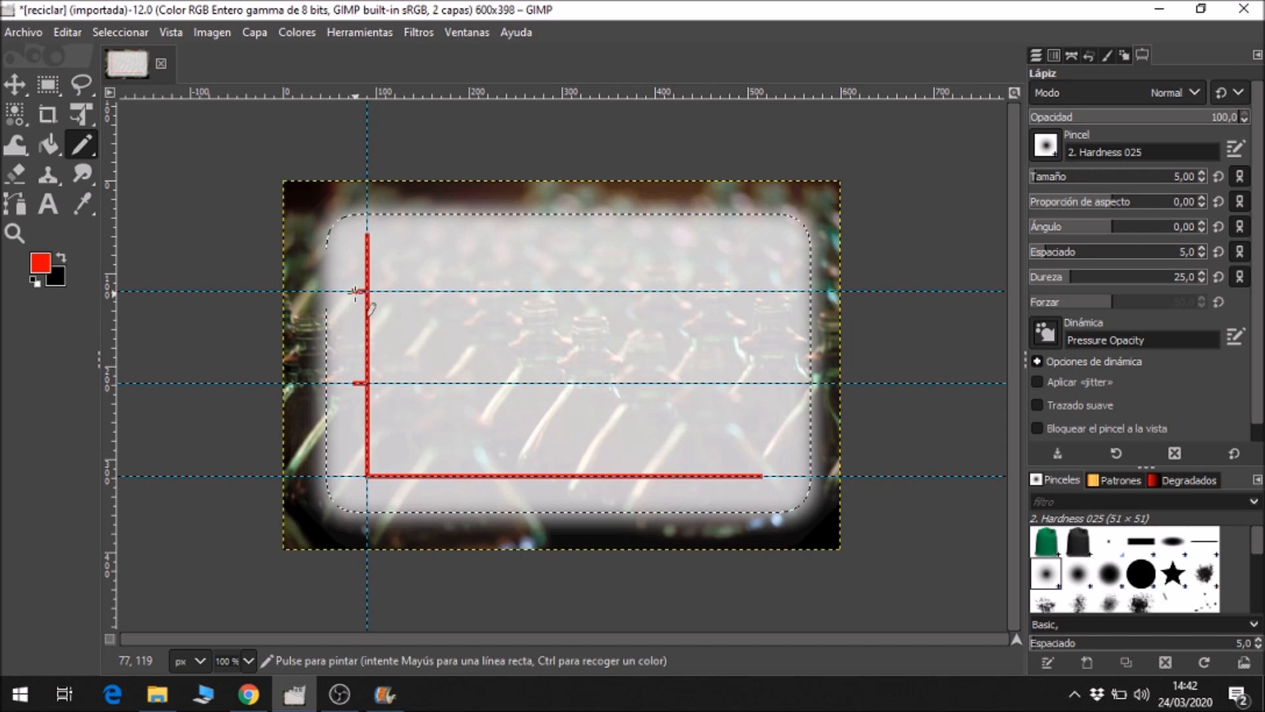
# Add a vertical guide by percentage at 35% of the image width.
pyautogui.click(224, 34)
pyautogui.moveTo(333, 499)
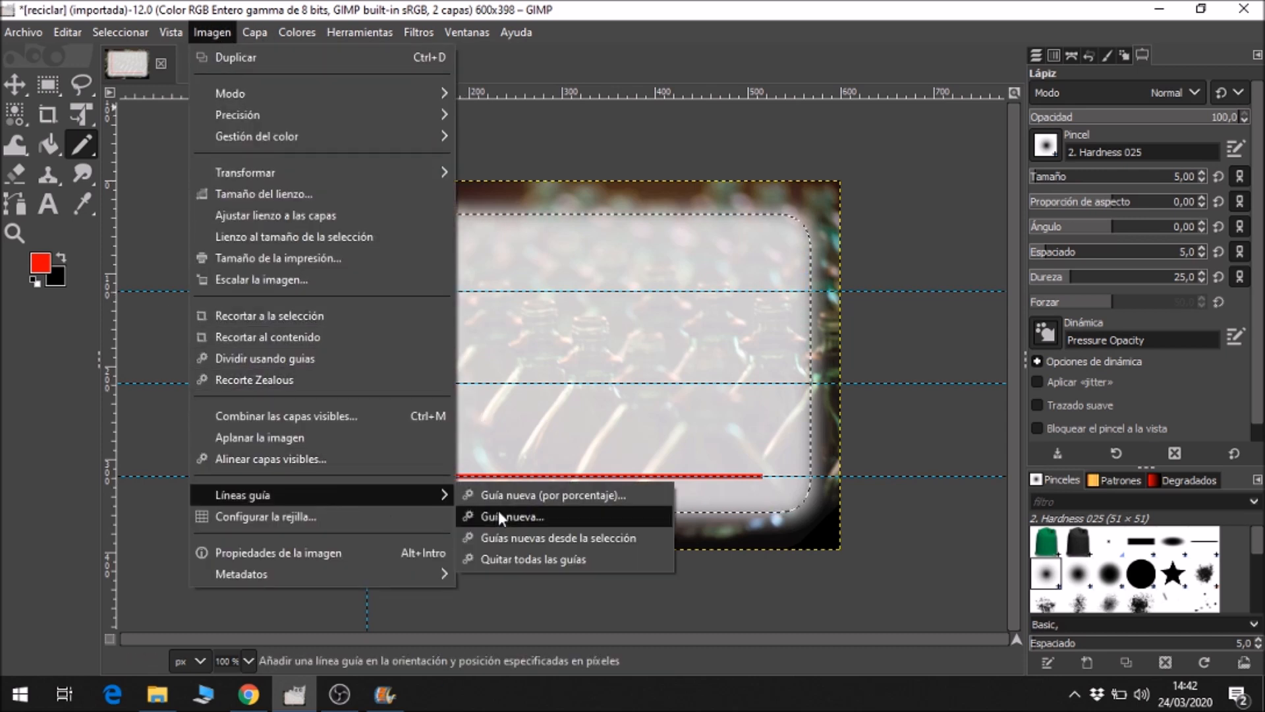
pyautogui.click(508, 485)
pyautogui.click(623, 346)
pyautogui.click(598, 318)
pyautogui.click(598, 319)
pyautogui.click(608, 321)
pyautogui.click(610, 334)
pyautogui.moveTo(606, 351); pyautogui.dragTo(559, 353)
pyautogui.write('35')
pyautogui.click(697, 449)
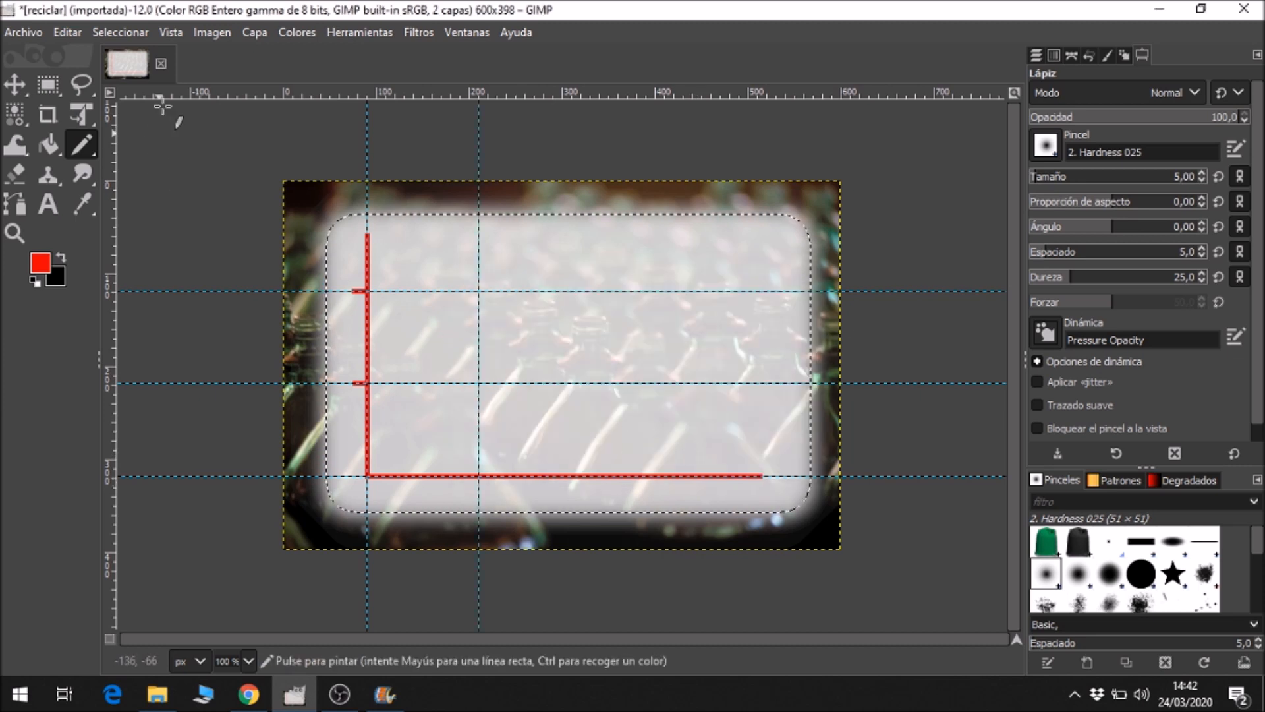
# Add a vertical guide by percentage at 55% of the image width.
pyautogui.click(200, 33)
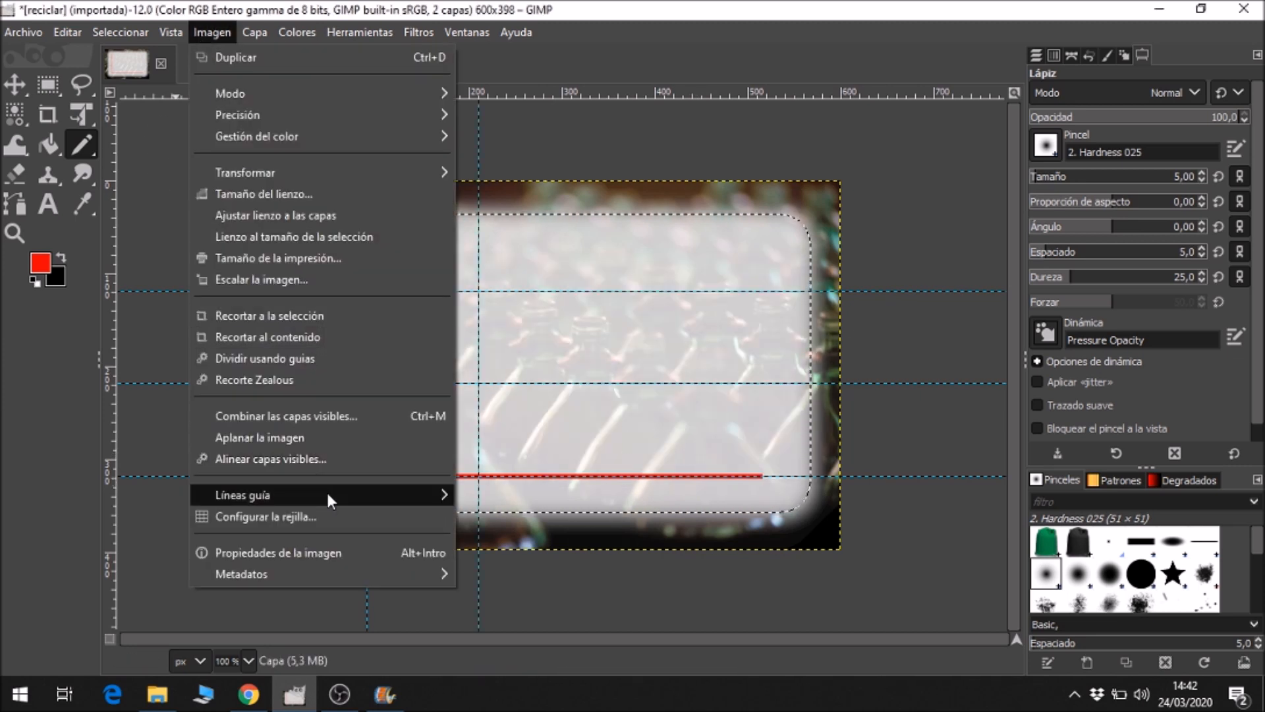
pyautogui.moveTo(326, 493)
pyautogui.click(528, 494)
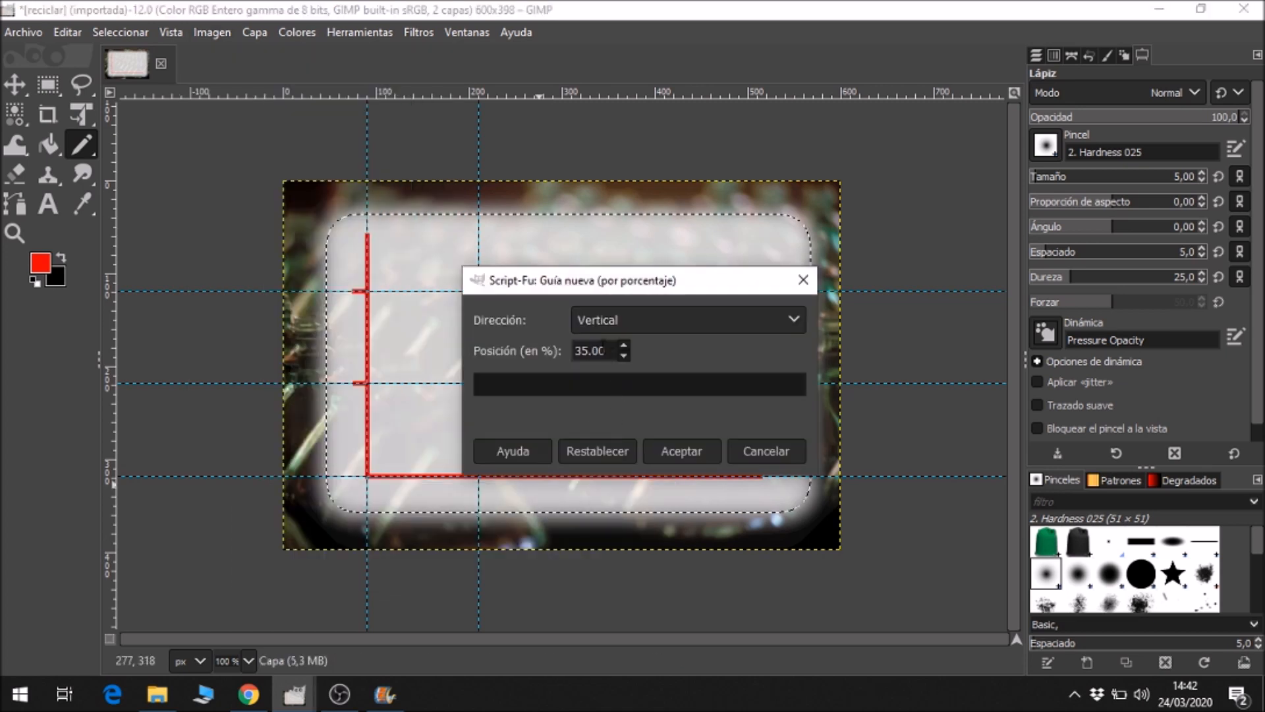
pyautogui.write('55')
pyautogui.click(679, 449)
# Add a vertical guide by percentage at 75% of the image width.
pyautogui.click(209, 30)
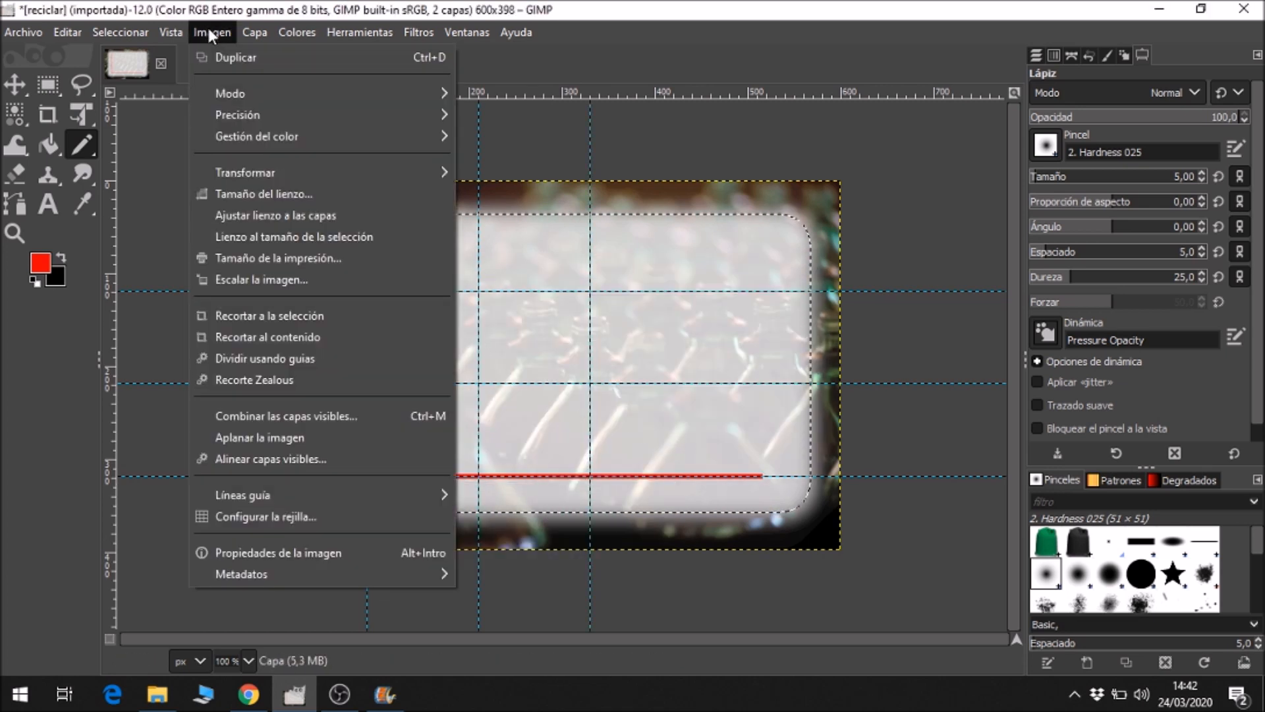
pyautogui.moveTo(326, 494)
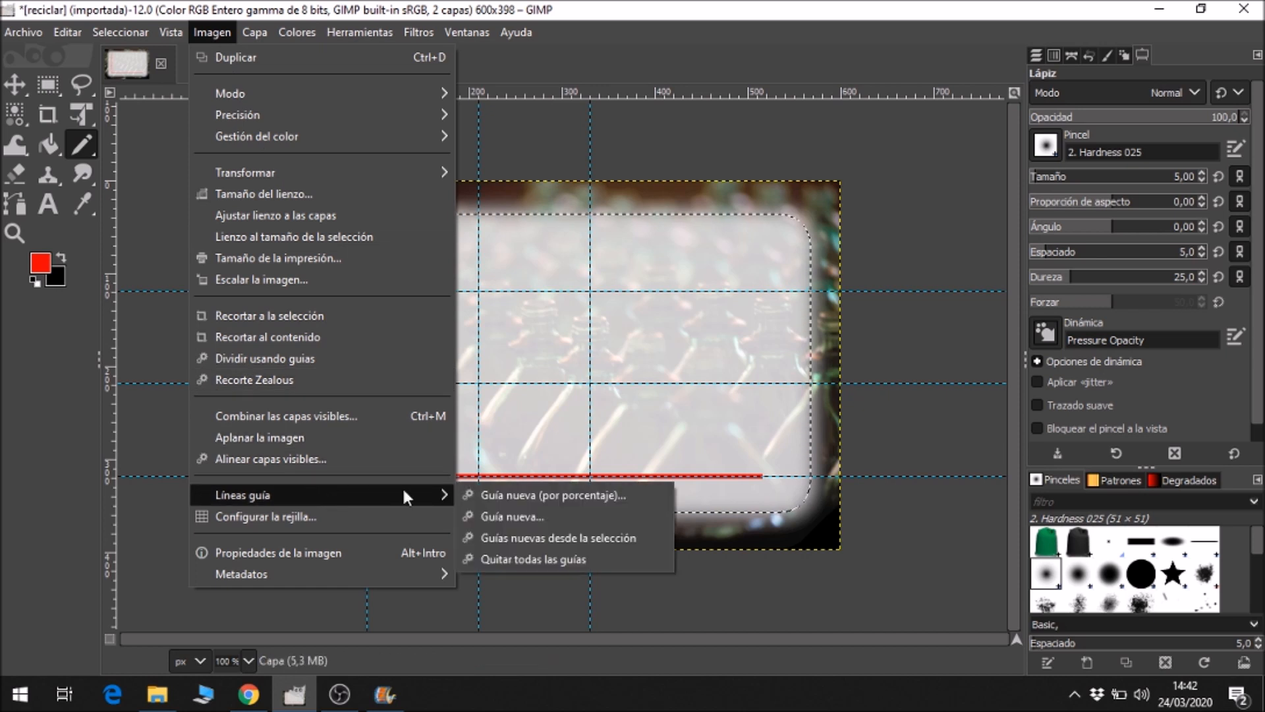
pyautogui.click(495, 493)
pyautogui.moveTo(607, 351); pyautogui.dragTo(543, 349)
pyautogui.write('75')
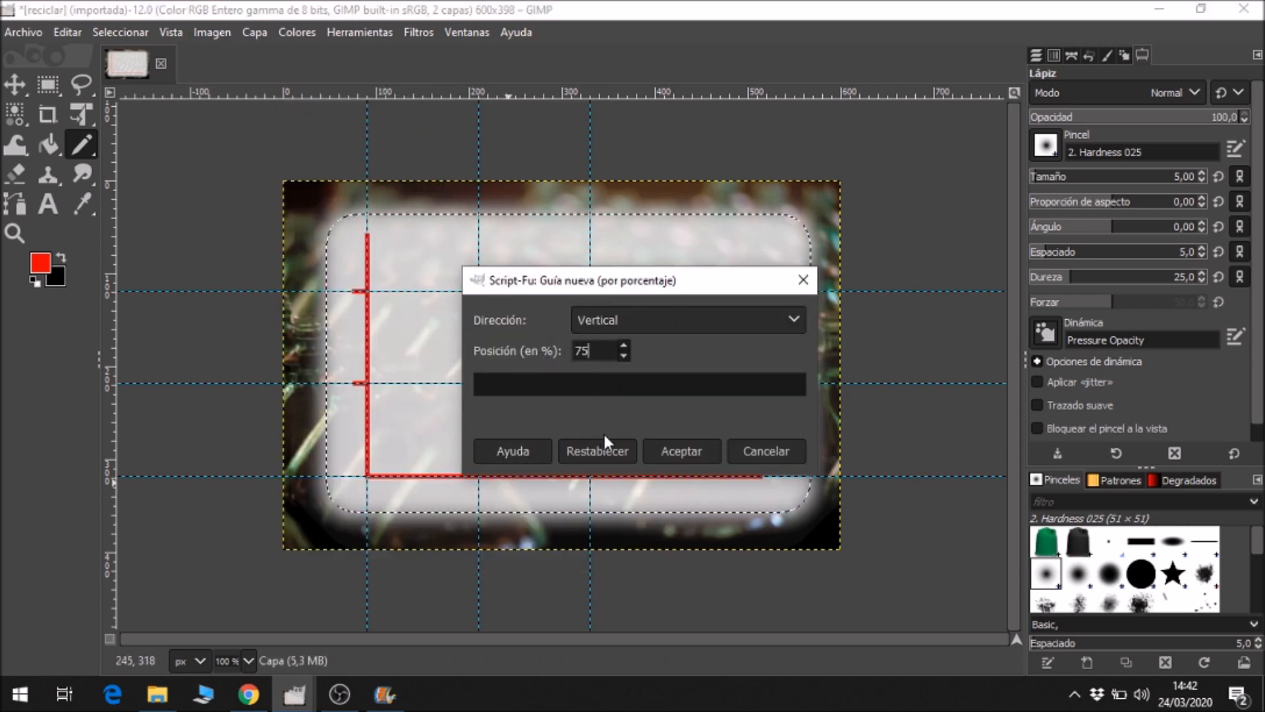
pyautogui.click(685, 448)
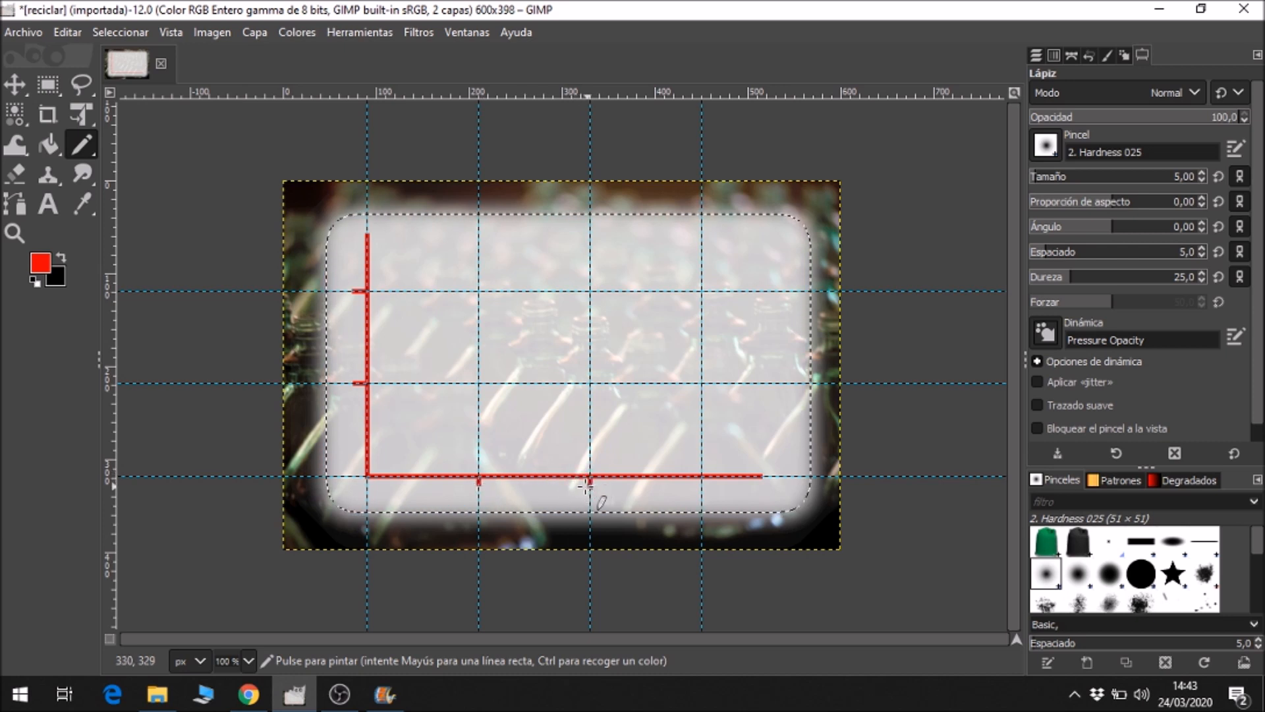
# Draw short red ticks below the horizontal axis at the 35%, 55% and 75% guides, and remove all guides.
pyautogui.click(701, 481)
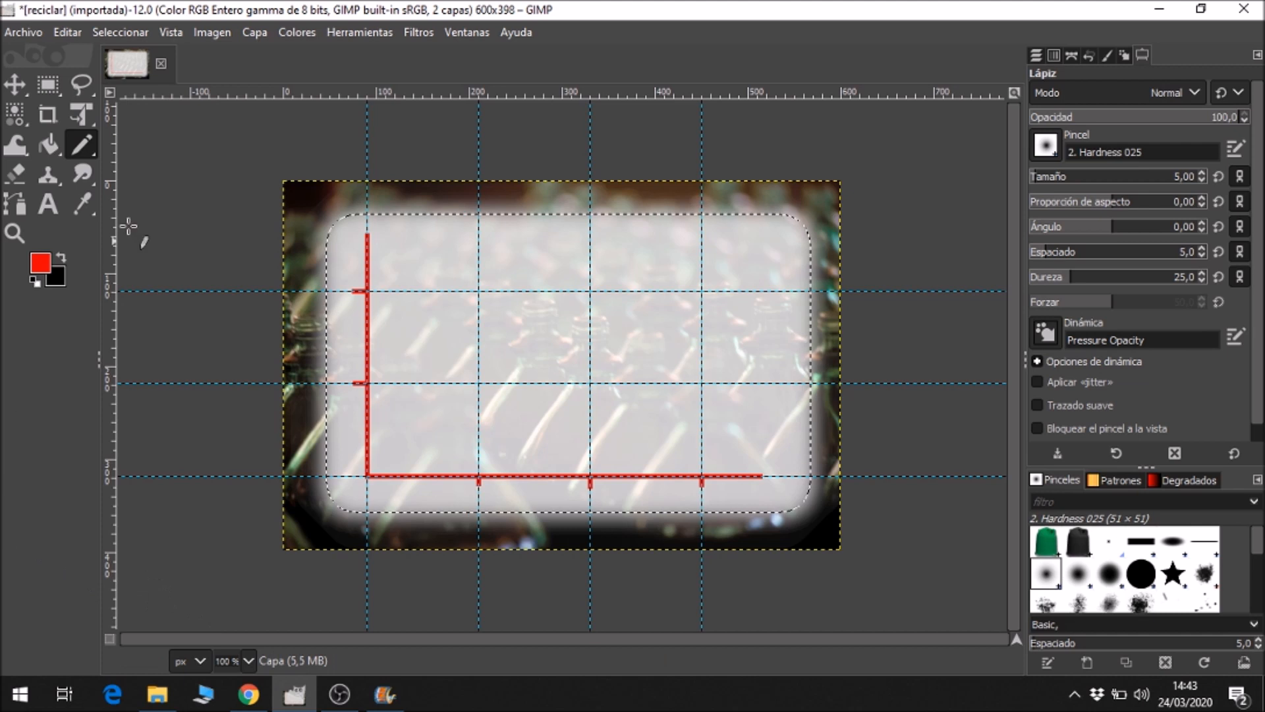
pyautogui.click(204, 33)
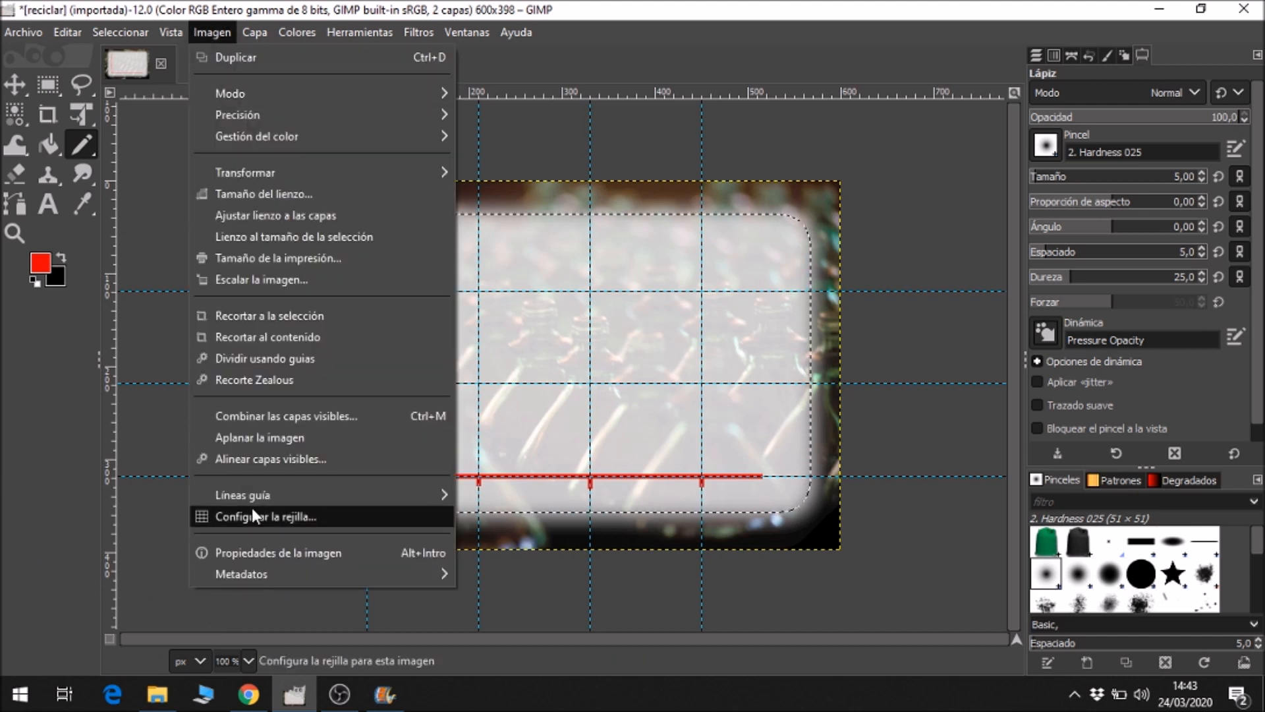
pyautogui.moveTo(256, 504)
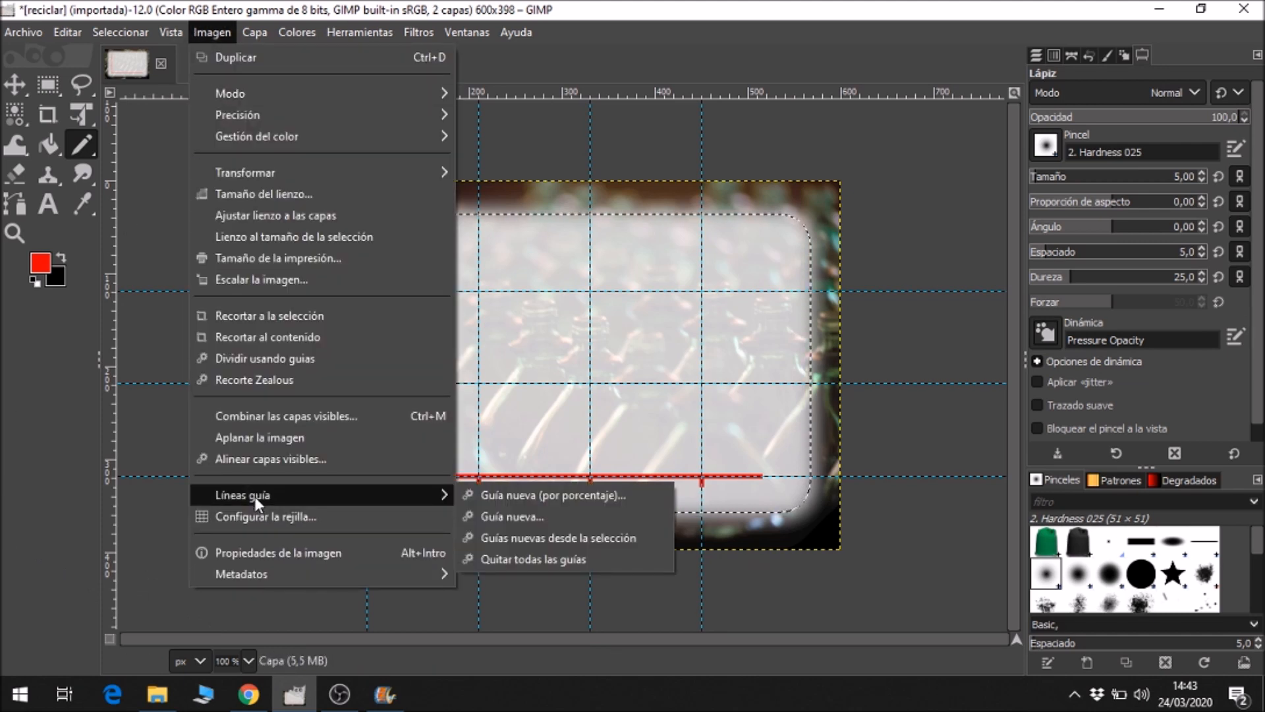
pyautogui.click(508, 558)
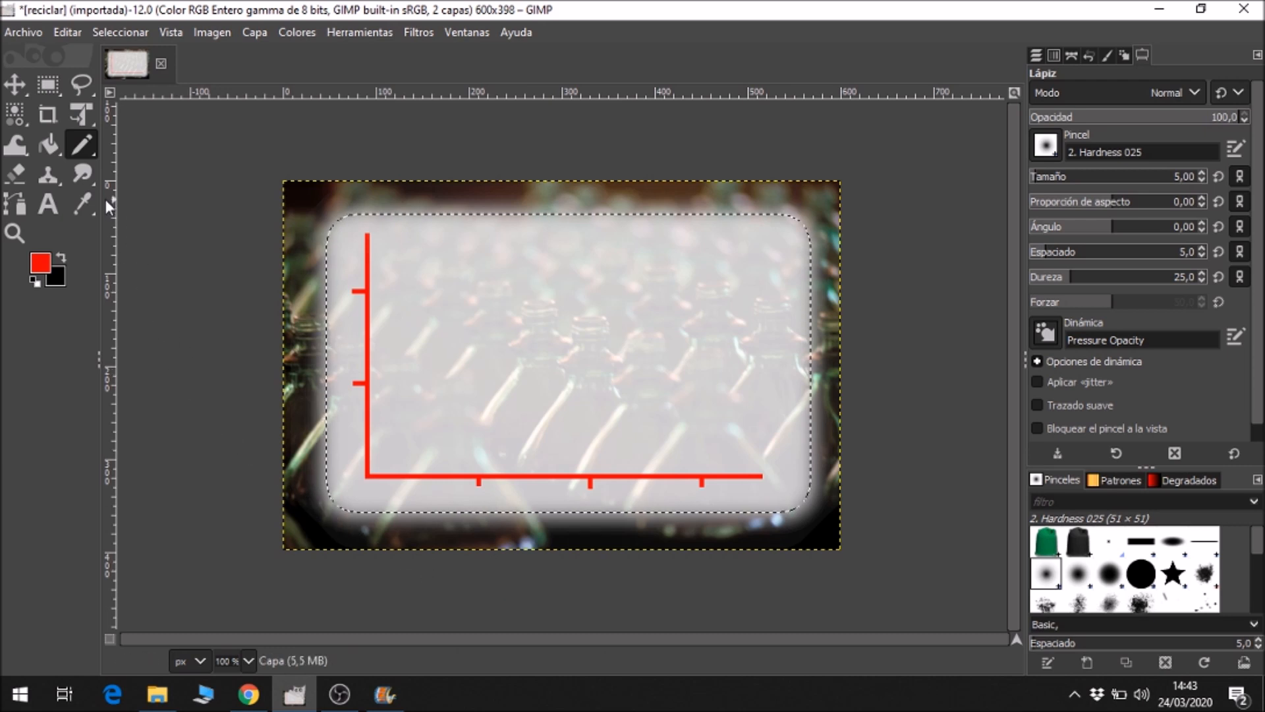
# Set up the Text tool with Verdana Bold, a size of 12 px and centred justification.
pyautogui.click(50, 207)
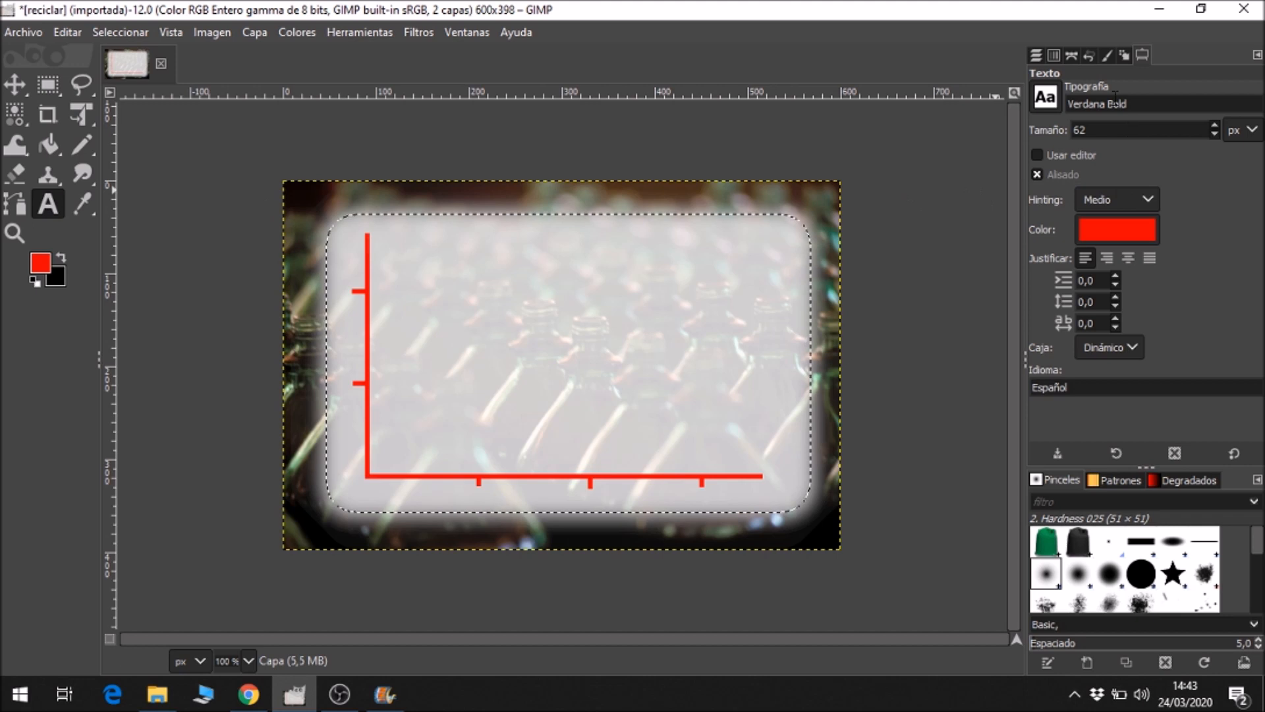
pyautogui.click(1131, 109)
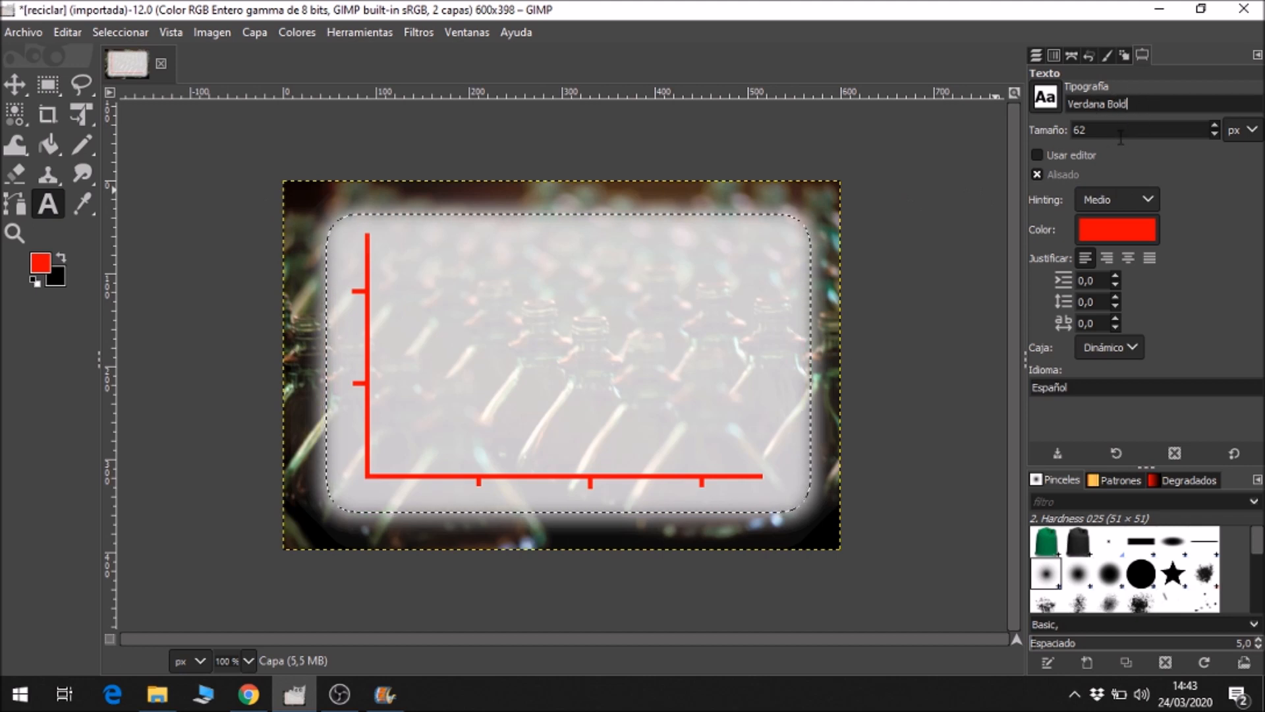
pyautogui.doubleClick(1091, 129)
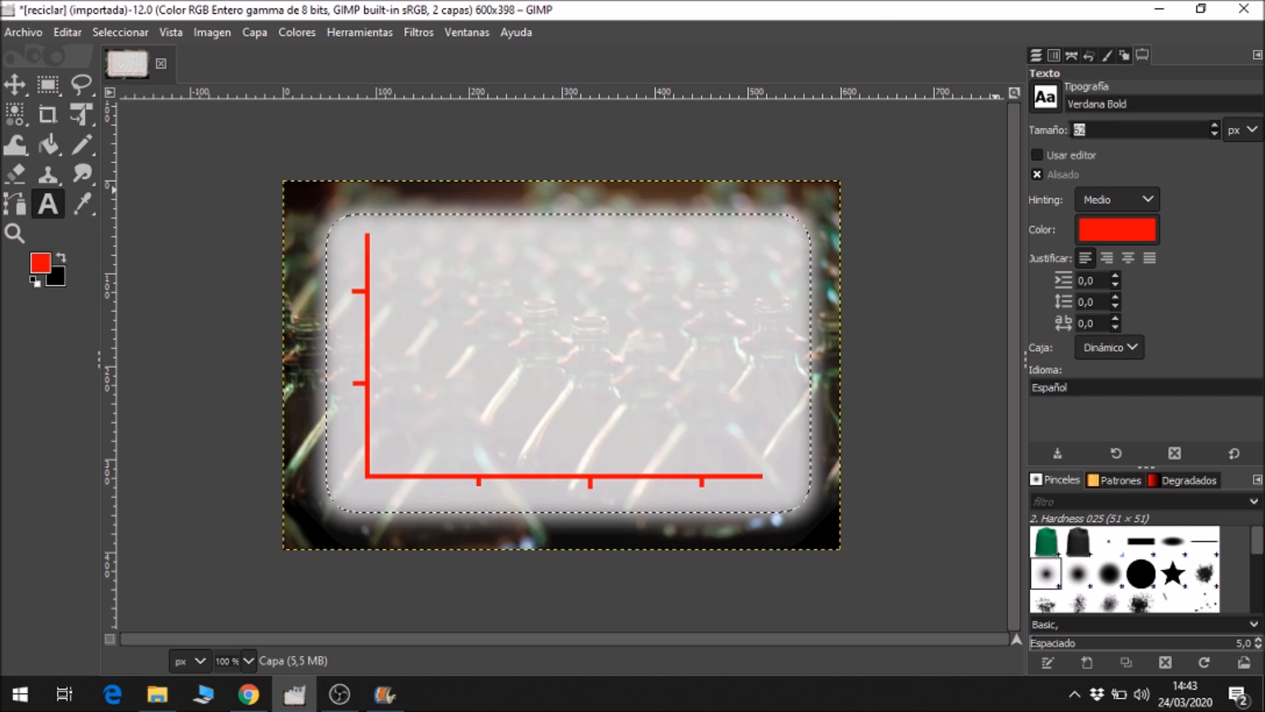
pyautogui.write('12')
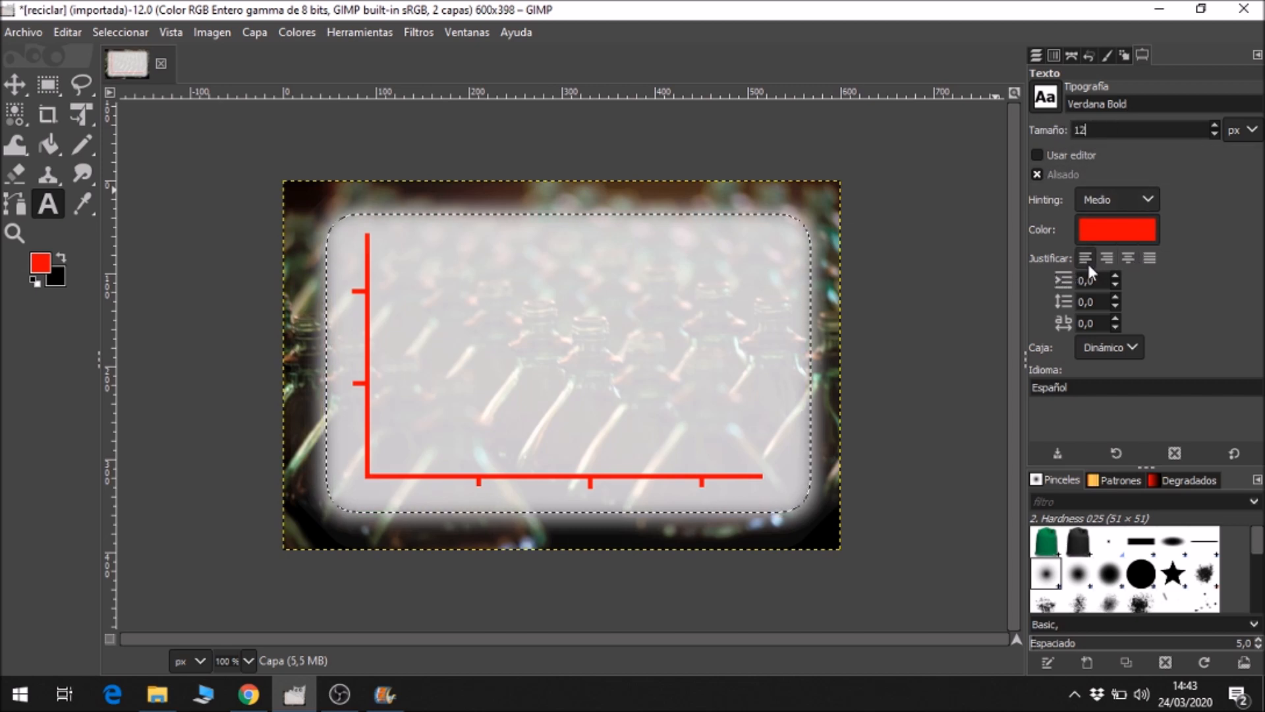
pyautogui.click(1133, 258)
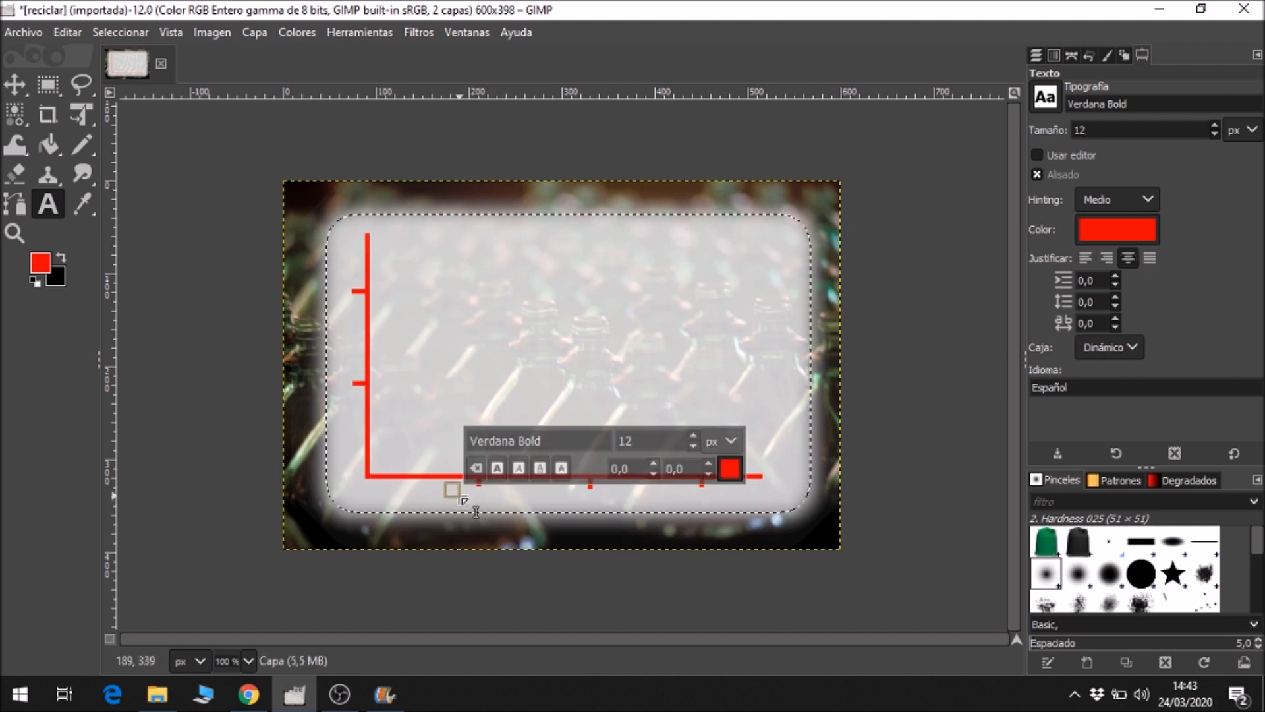
# Add one red text line below the horizontal axis with 2005, 2006 and 2007 spaced under the three ticks.
pyautogui.write('200')
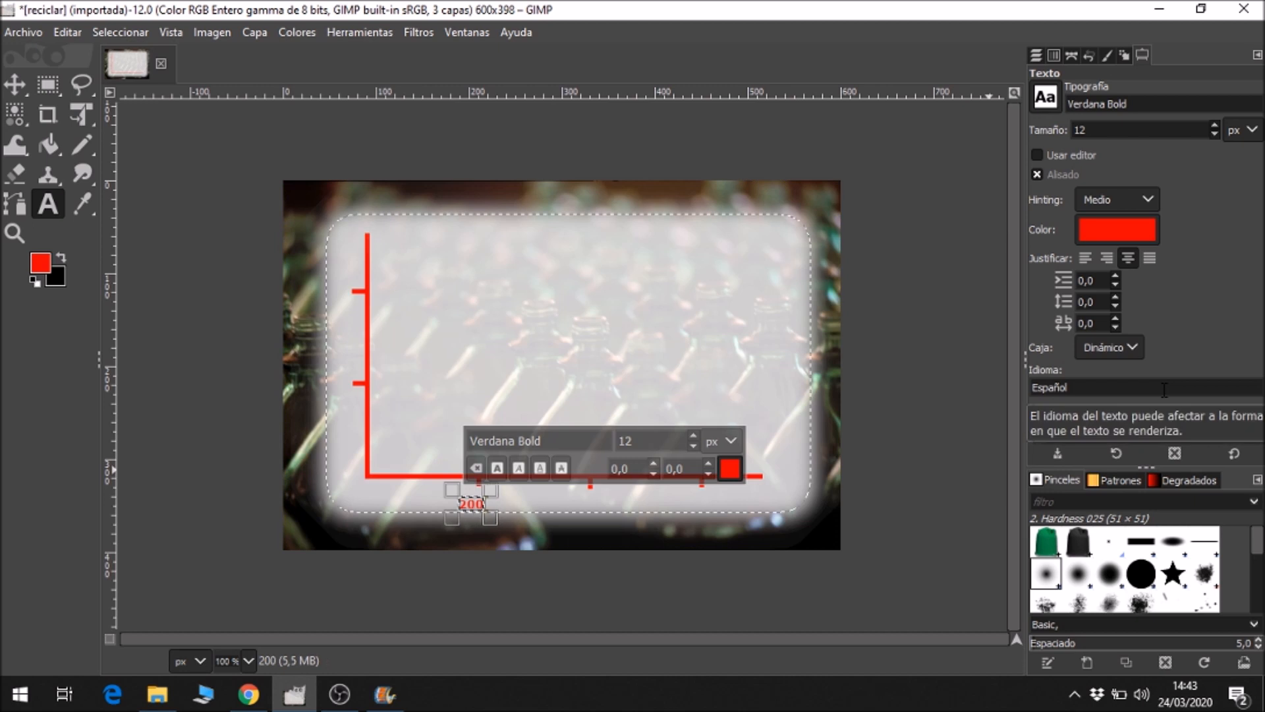
pyautogui.write('5 ')
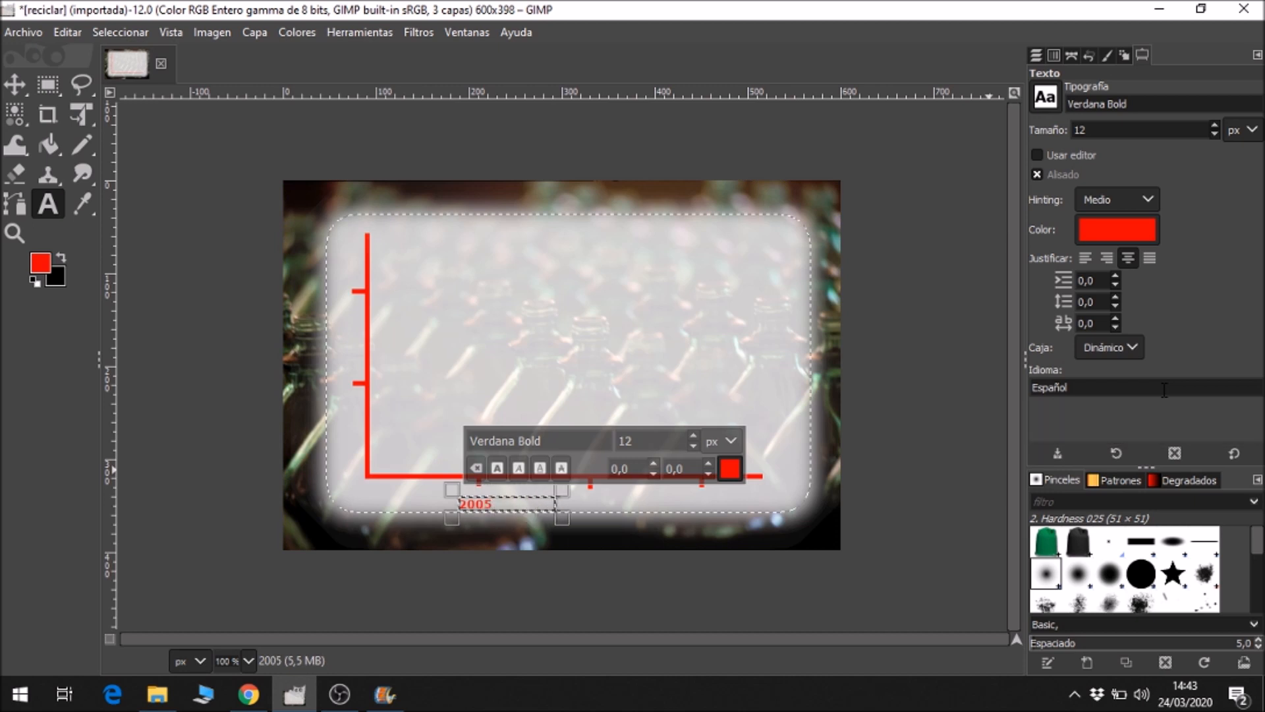
pyautogui.write('                    2006')
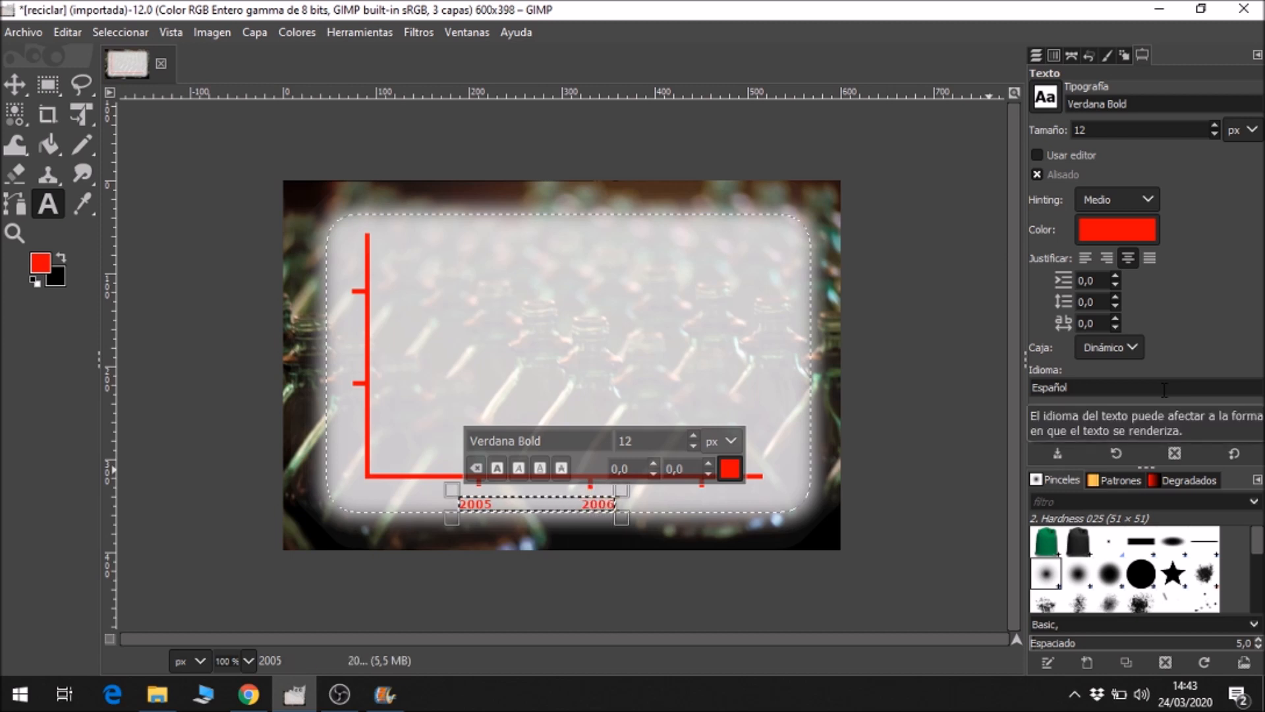
pyautogui.press('BackSpace')
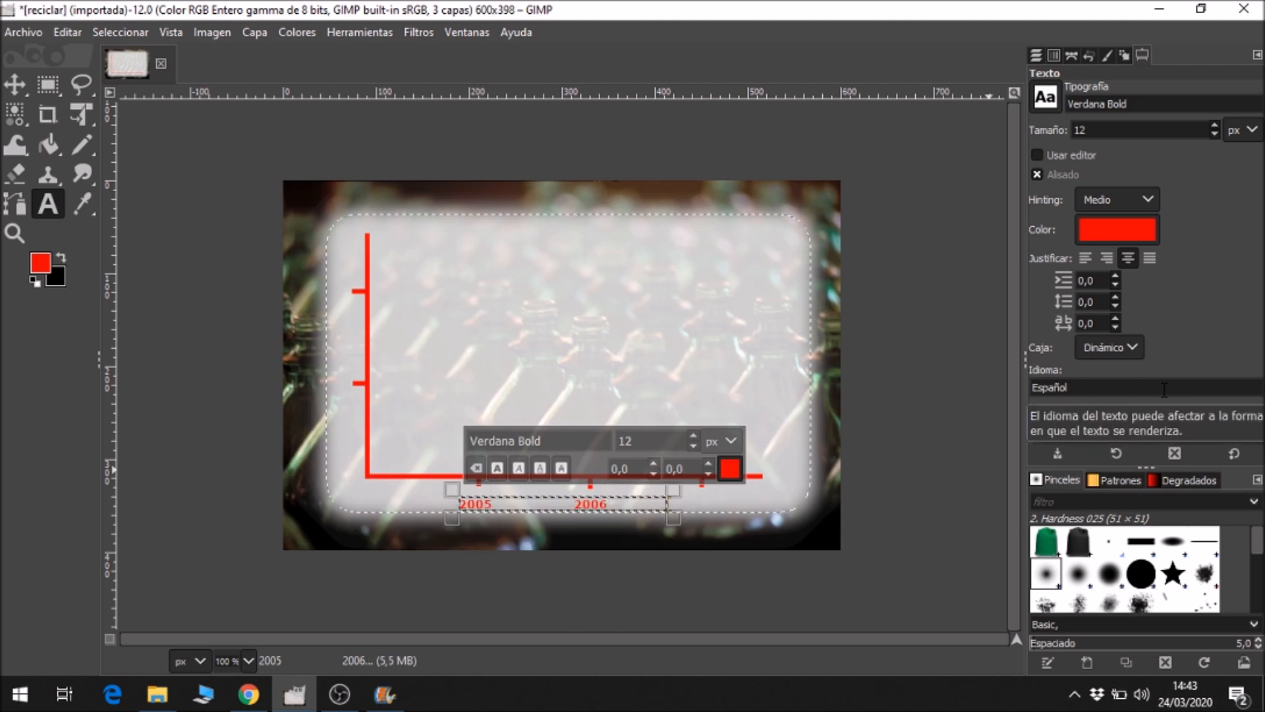
pyautogui.write('2007')
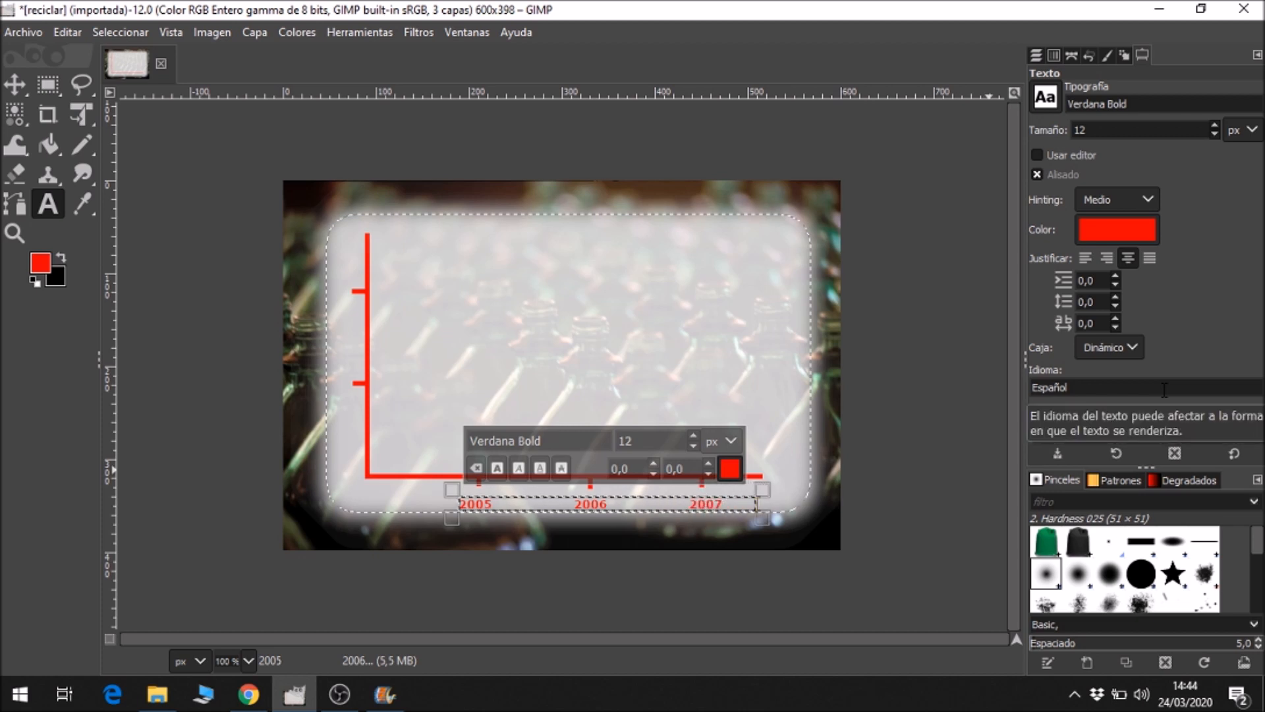
# Check the model picture in the browser, append "año" at the end of the year text line in GIMP, and show the layer list.
pyautogui.click(240, 703)
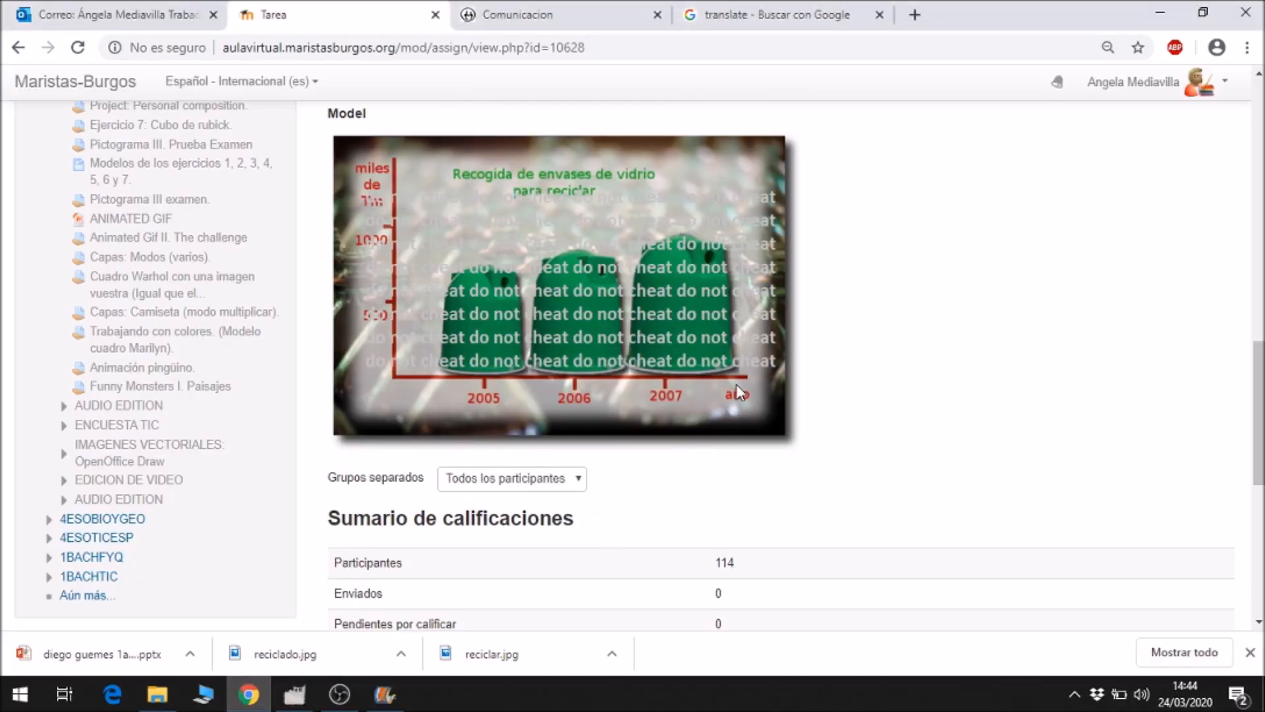
pyautogui.click(384, 694)
pyautogui.write('año')
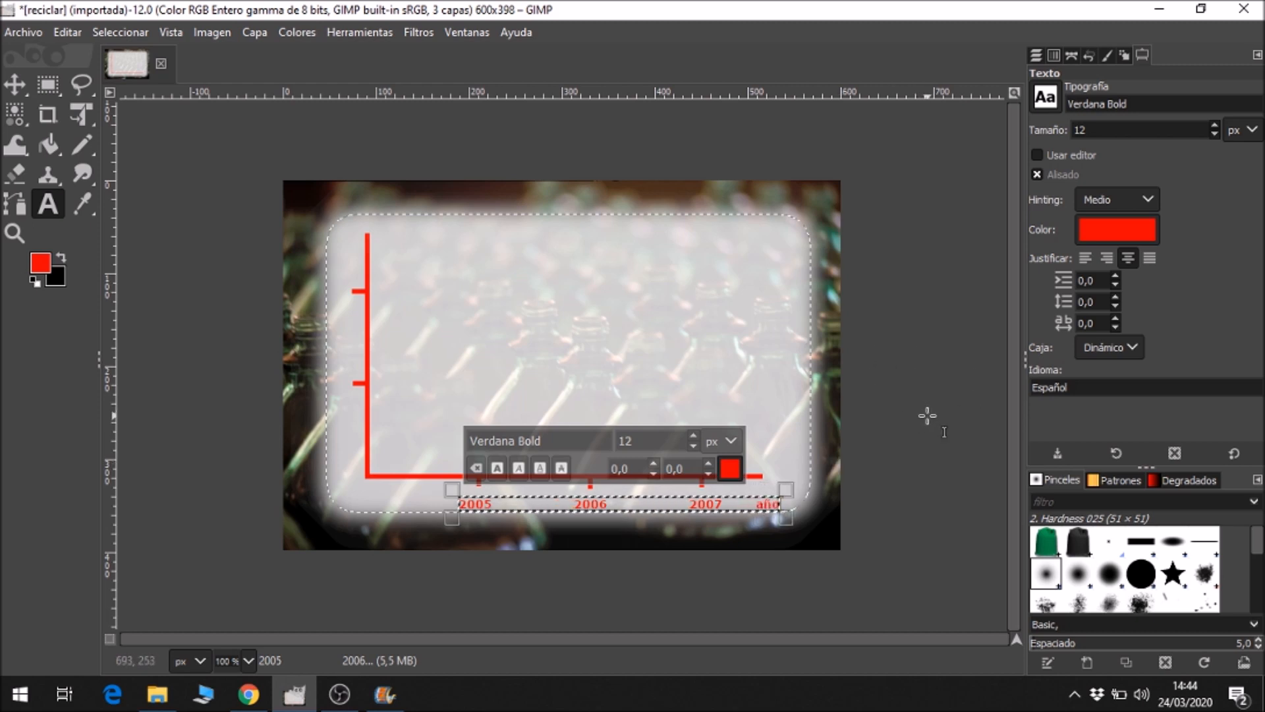
pyautogui.click(1037, 54)
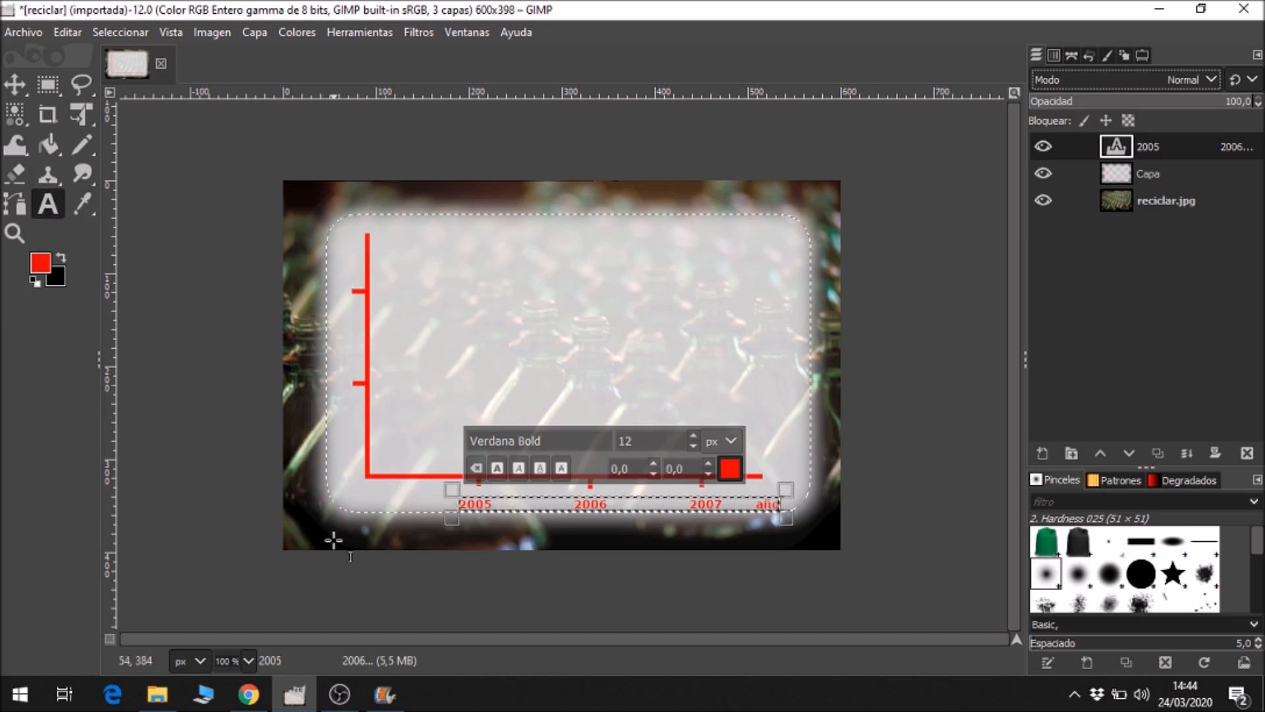
# Following the browser model, add the text "miles de Tm" beside the vertical axis's upper end and narrow its box to wrap over three lines.
pyautogui.click(248, 694)
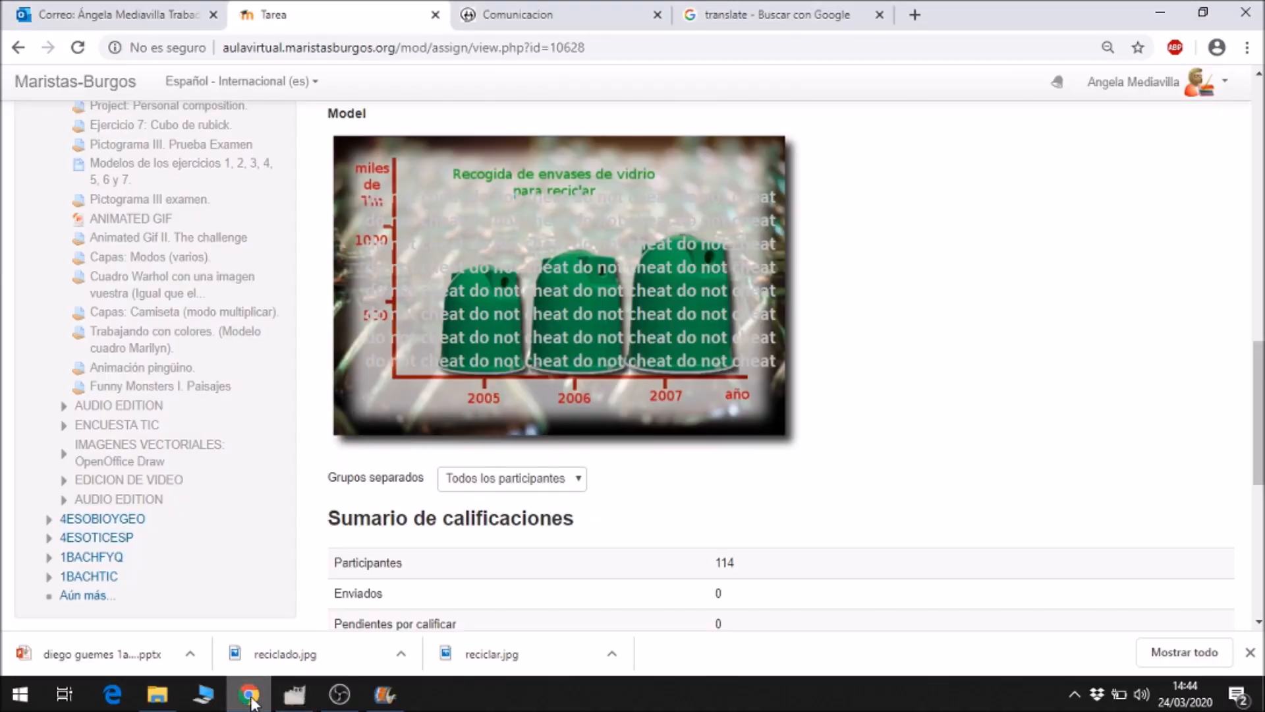
pyautogui.click(296, 694)
pyautogui.click(330, 221)
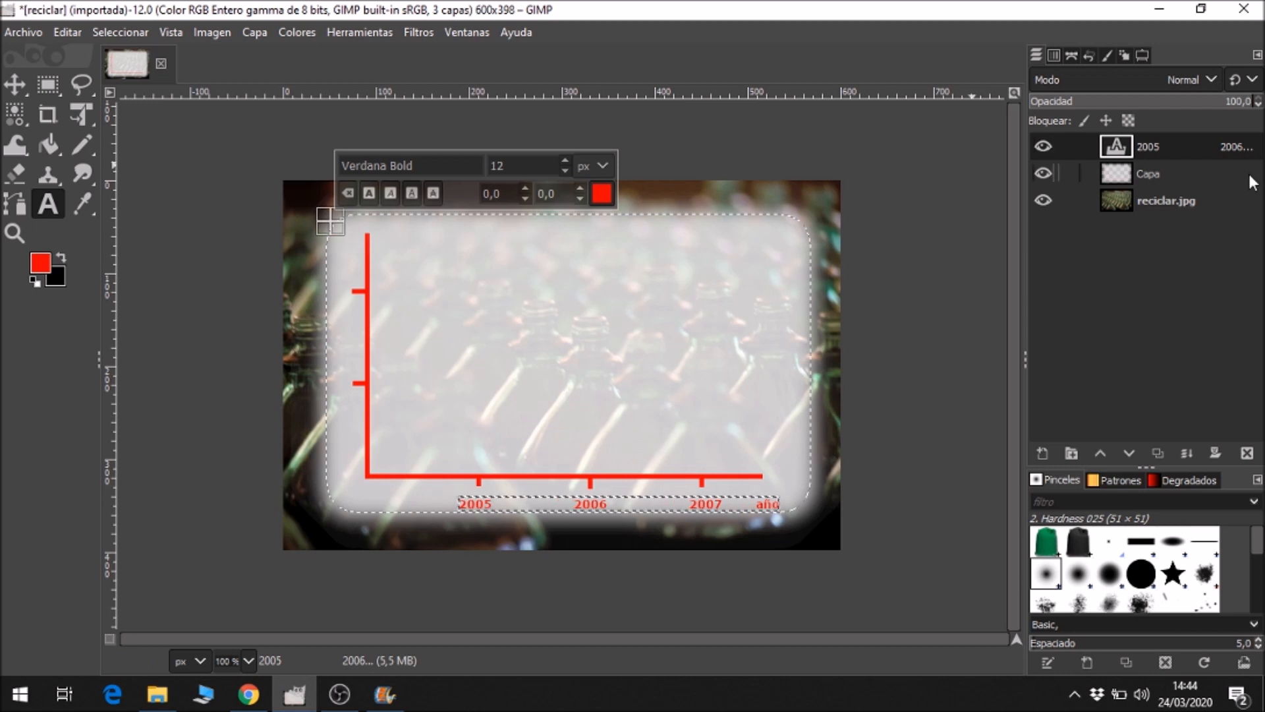
pyautogui.write('miles d')
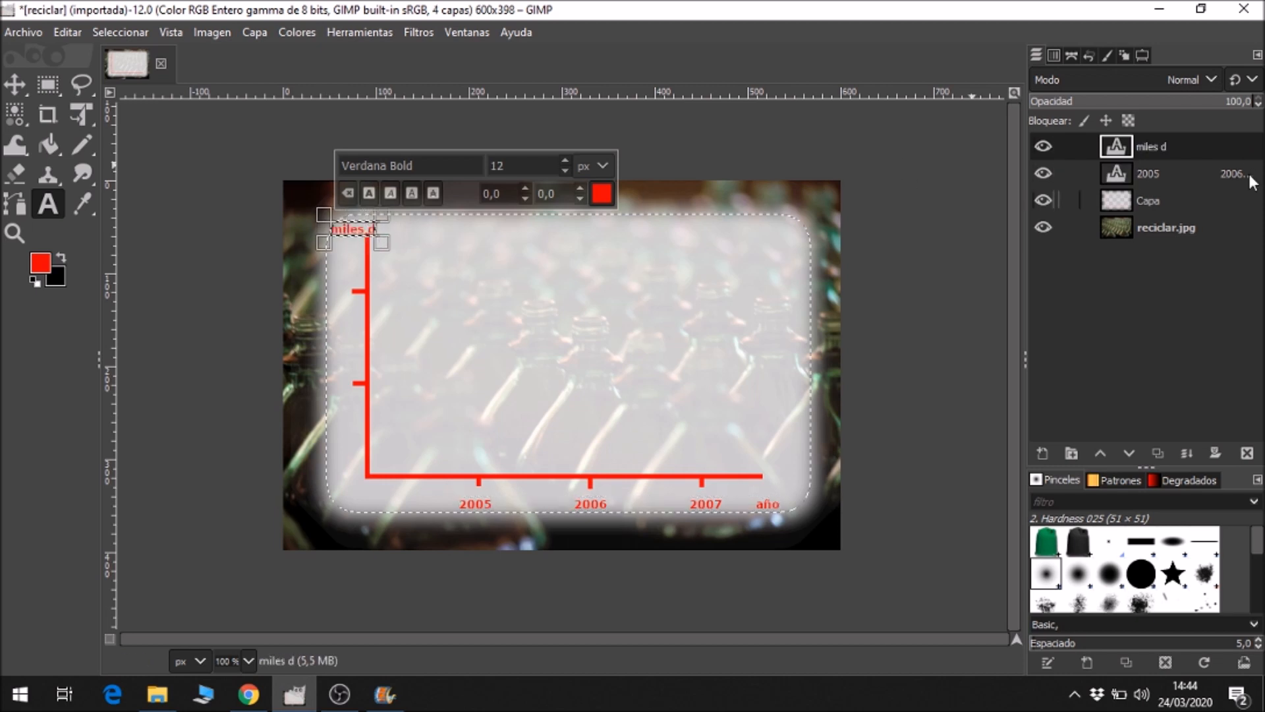
pyautogui.write('e Tm')
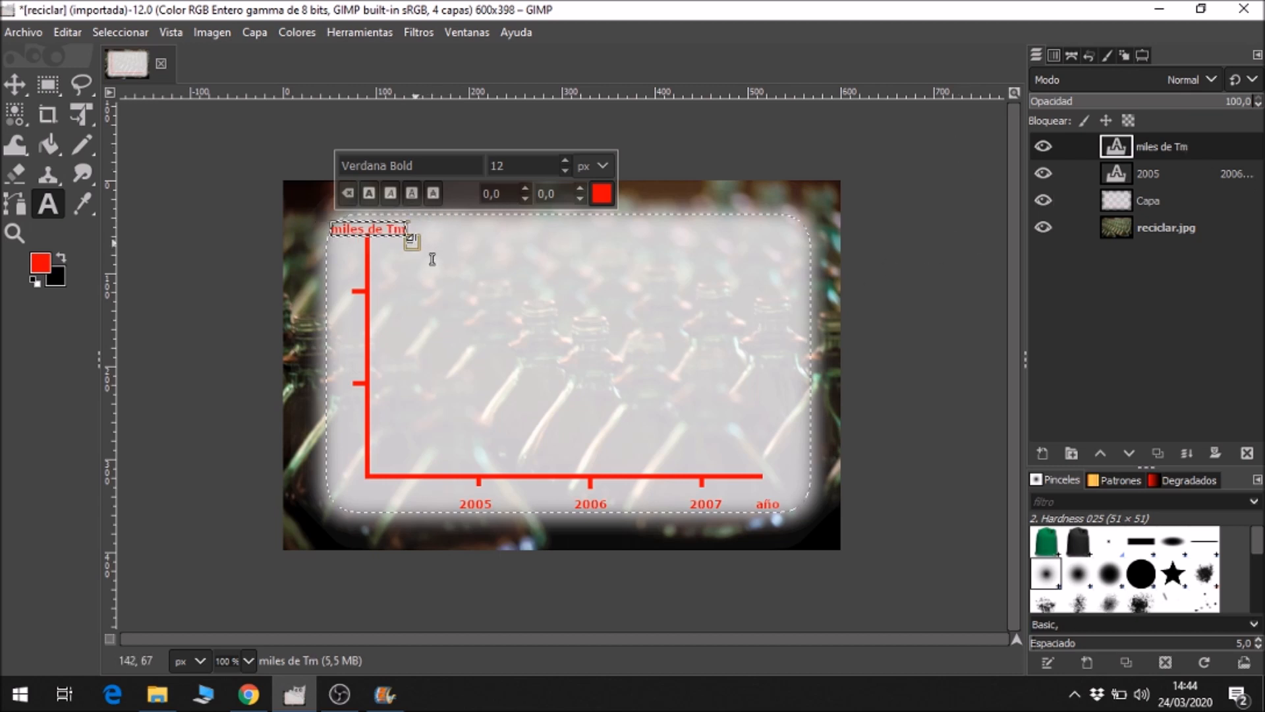
pyautogui.moveTo(430, 267); pyautogui.dragTo(394, 287)
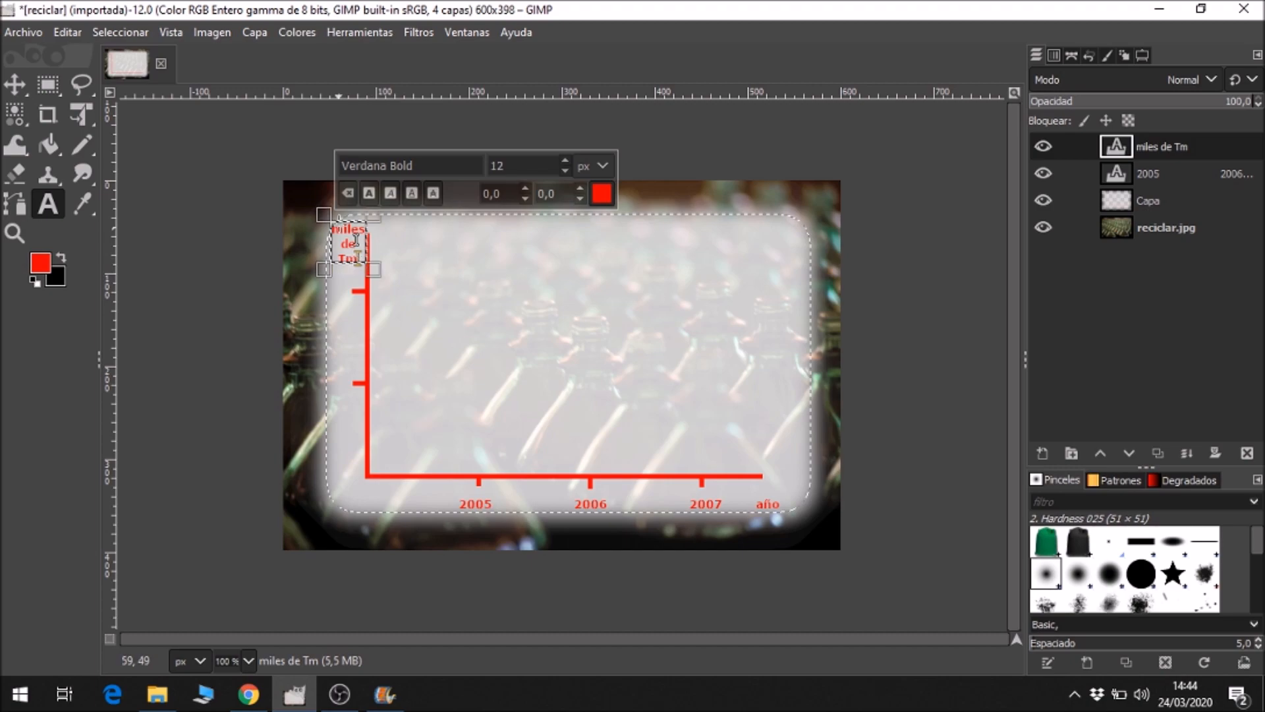
# Add the red text "1000" just below the upper tick of the vertical axis and adjust its text box to clear the axis.
pyautogui.click(254, 697)
pyautogui.click(256, 698)
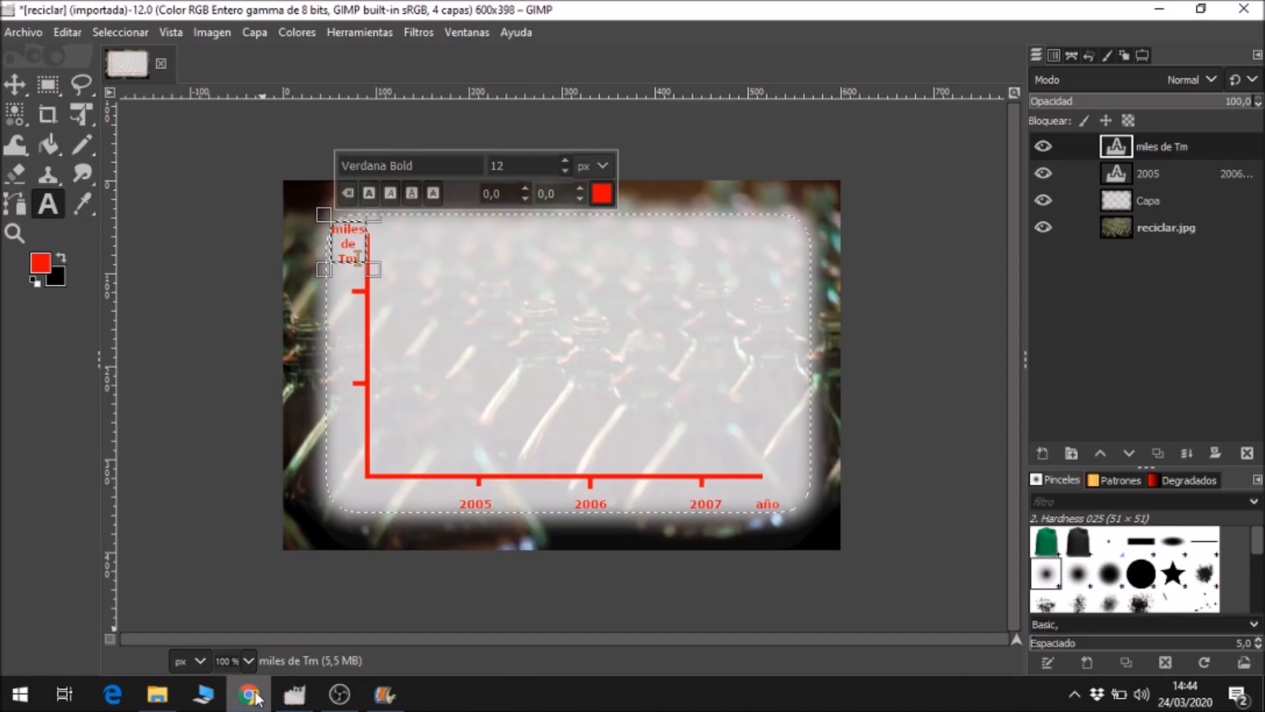
pyautogui.click(334, 304)
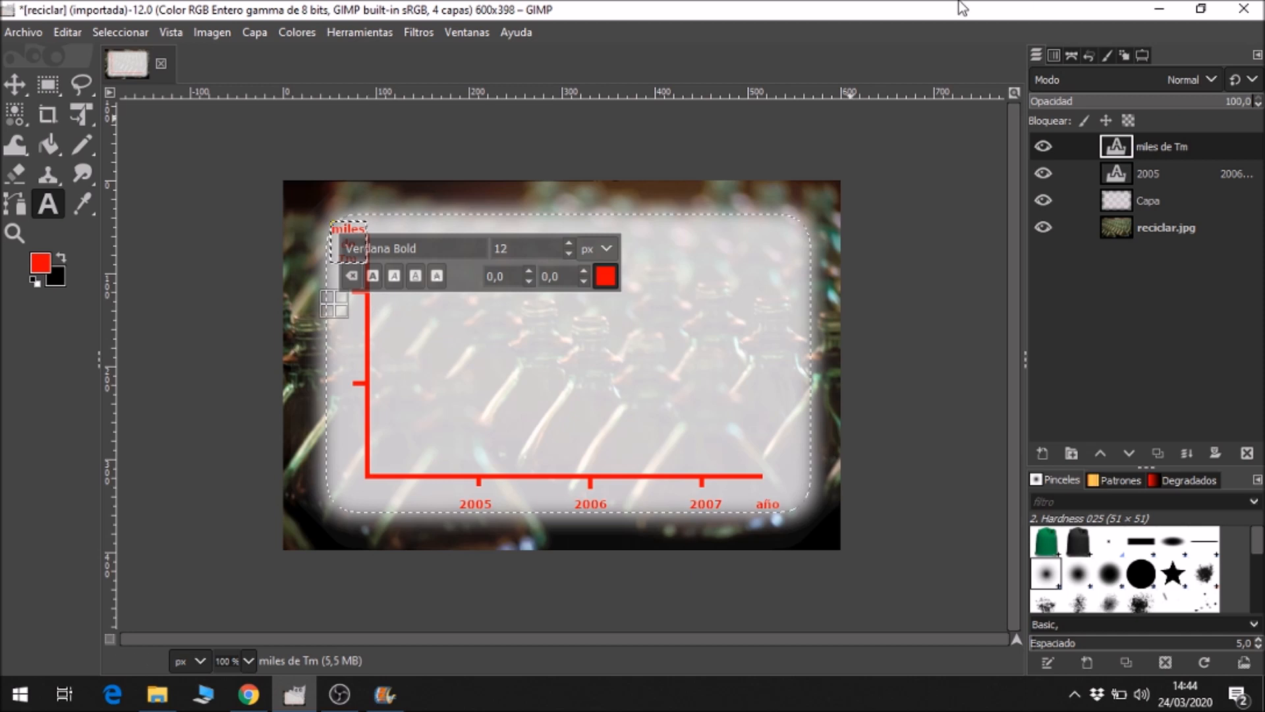
pyautogui.write('1000')
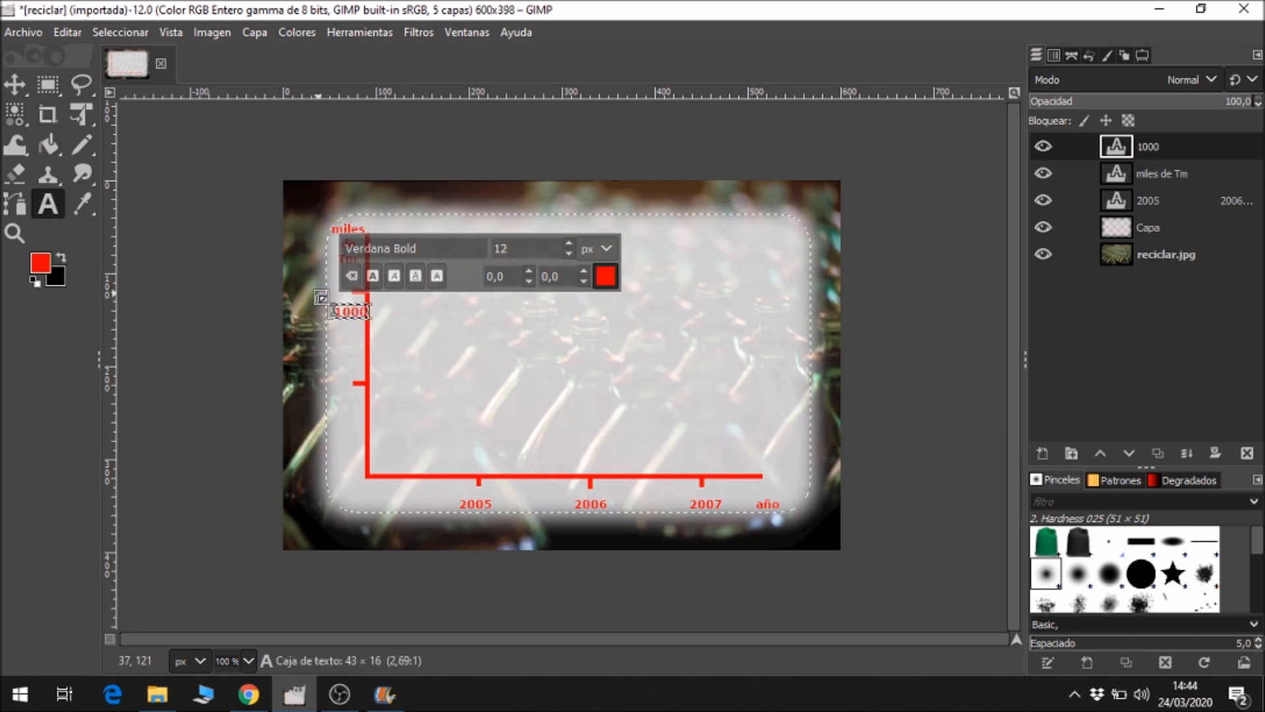
pyautogui.moveTo(326, 307); pyautogui.dragTo(319, 305)
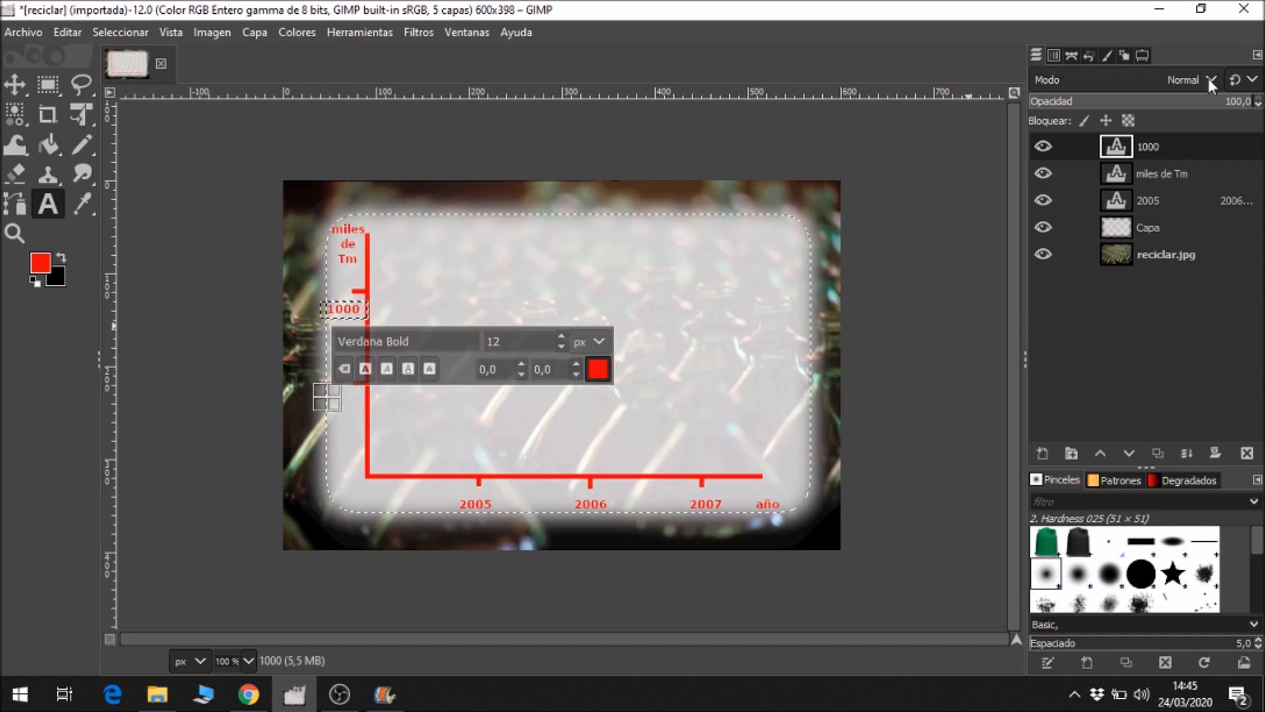
# Add the red text "500" just below the lower tick of the vertical axis and adjust its text box to clear the axis.
pyautogui.click(327, 397)
pyautogui.write('500')
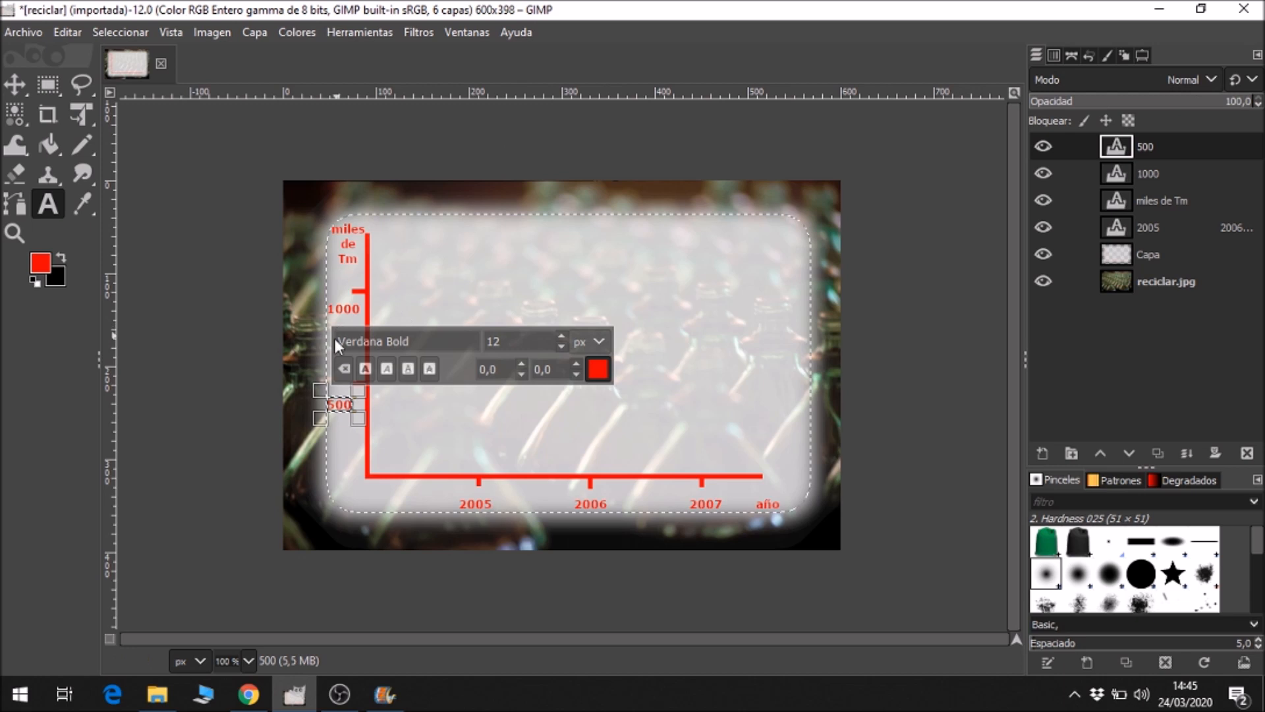
pyautogui.moveTo(313, 386)
pyautogui.mouseDown()
pyautogui.moveTo(381, 418)
pyautogui.moveTo(317, 384)
pyautogui.mouseUp()
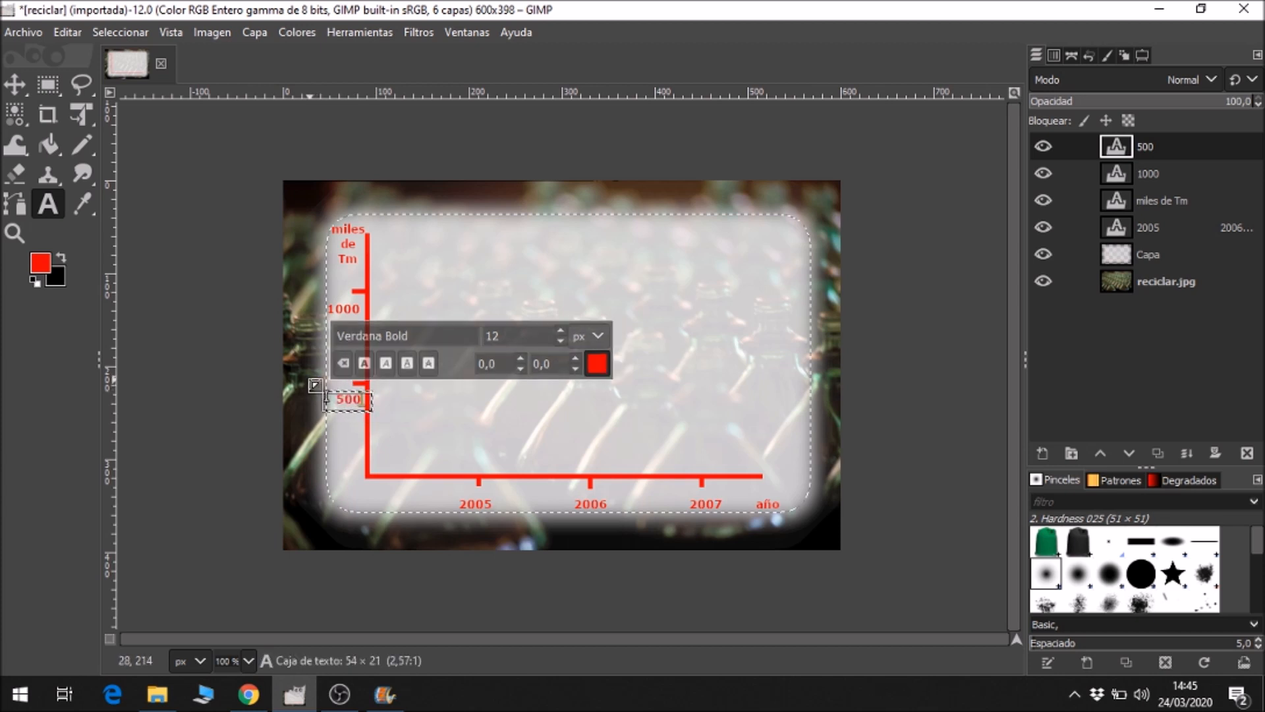
pyautogui.moveTo(302, 378); pyautogui.dragTo(303, 378)
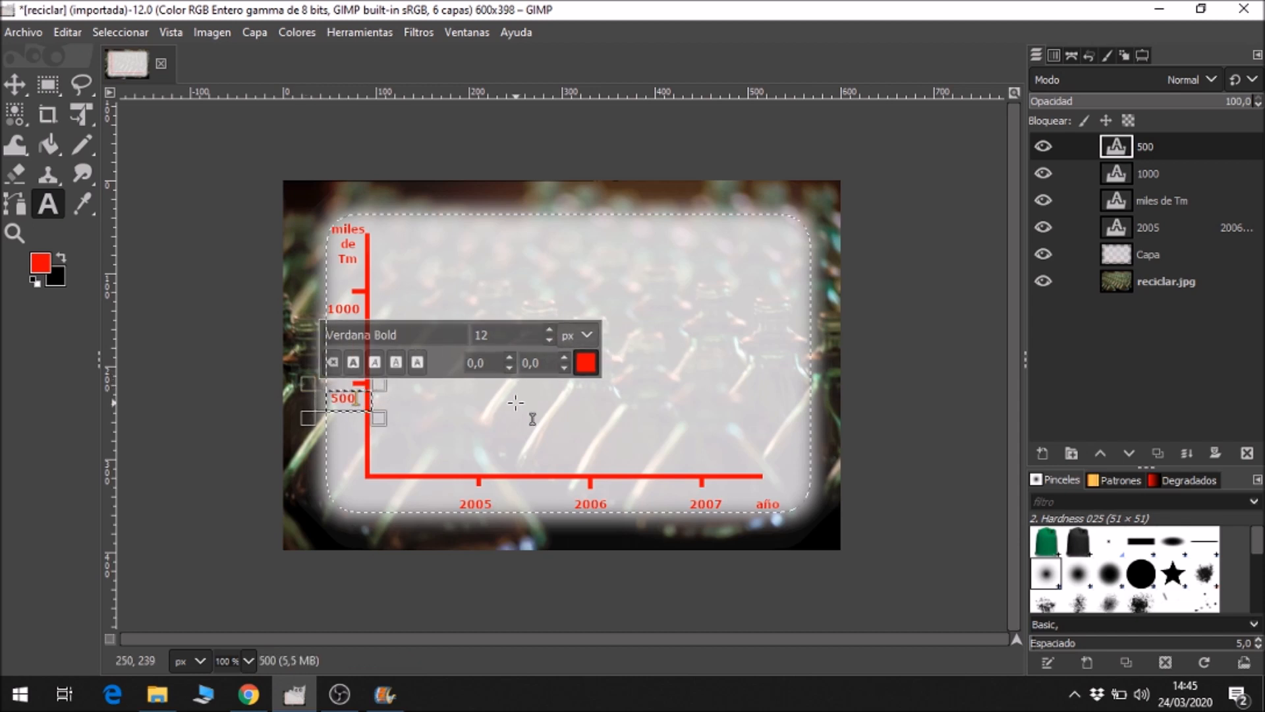
pyautogui.click(555, 442)
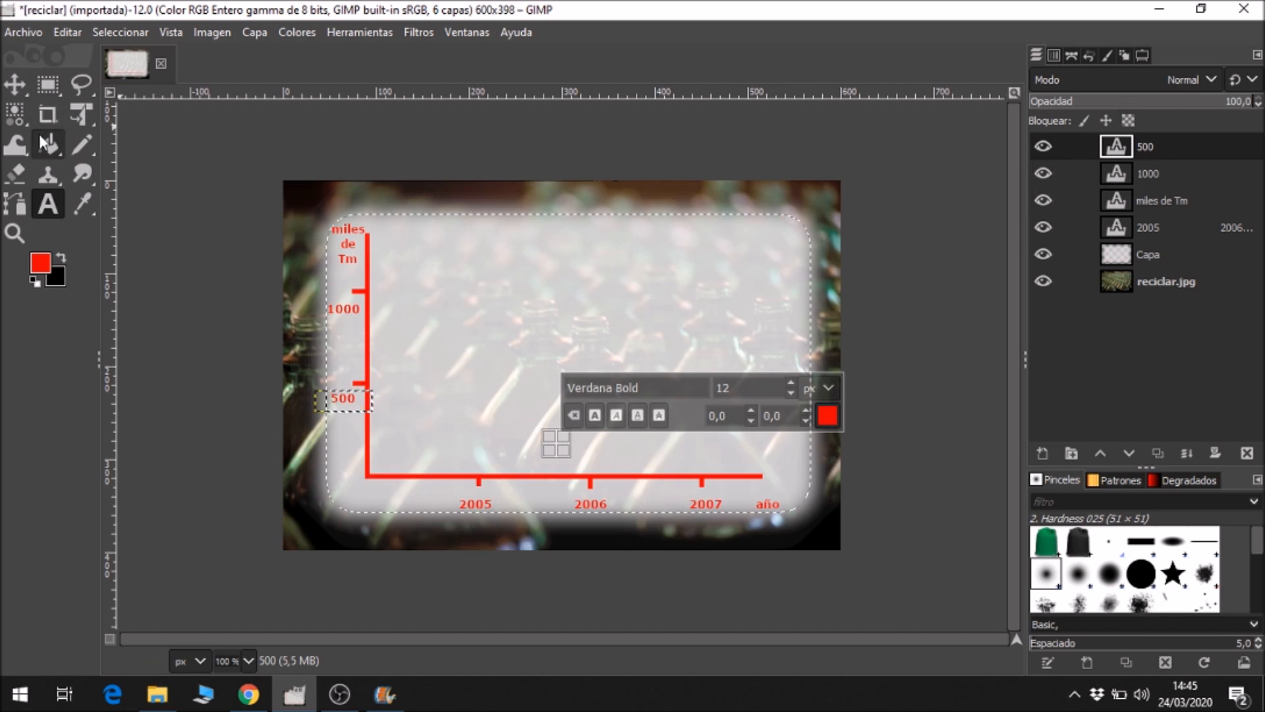
# Check the title colour in the browser model and set GIMP's foreground colour to green 26ae19.
pyautogui.click(244, 705)
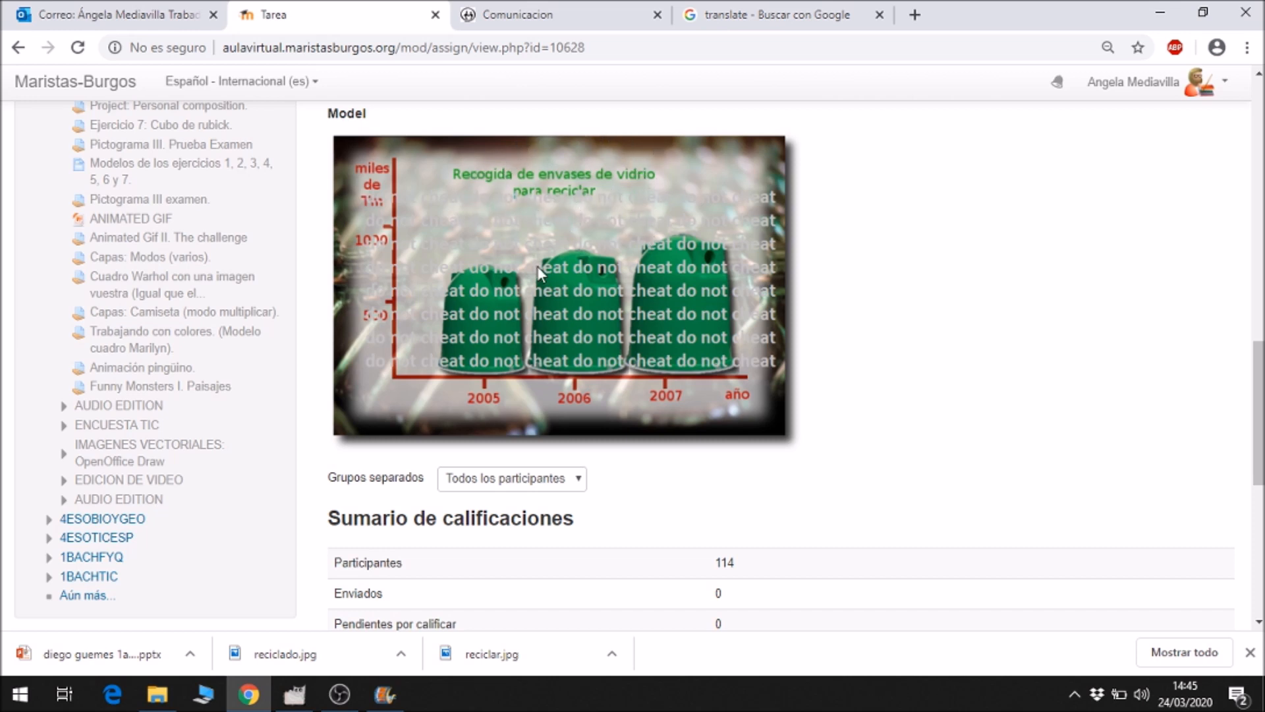
pyautogui.click(300, 702)
pyautogui.click(37, 264)
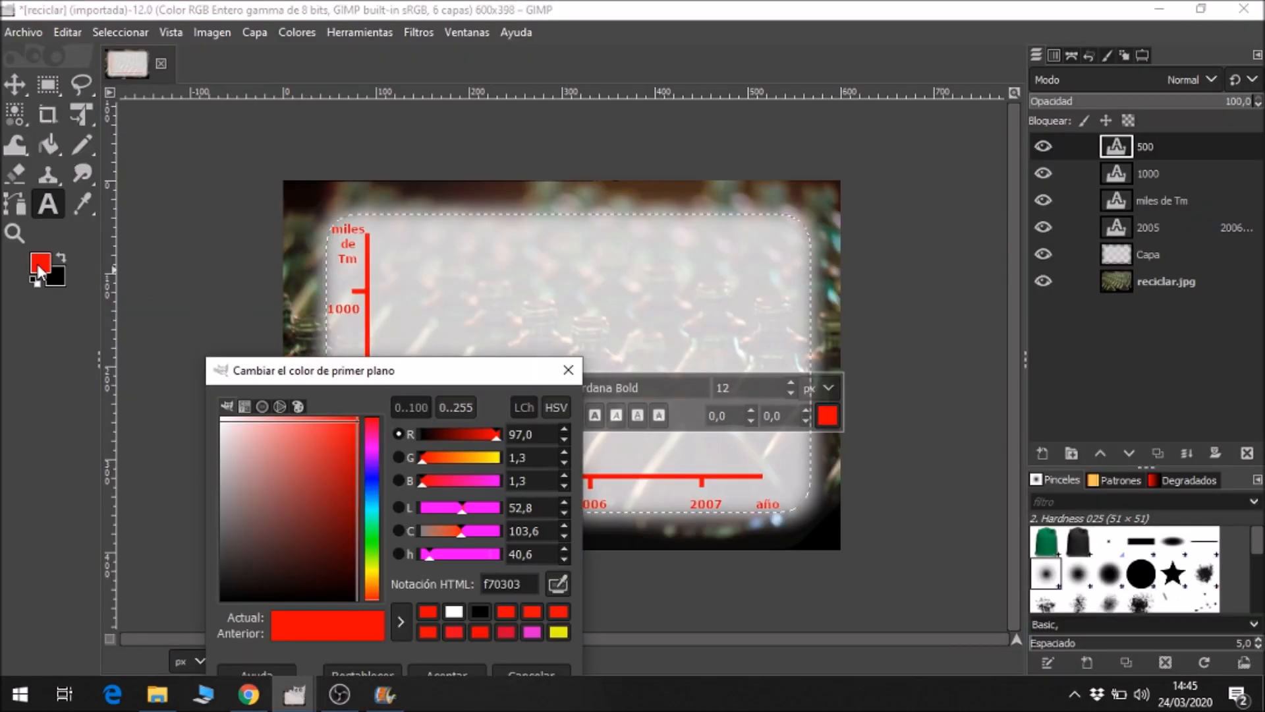
pyautogui.click(372, 549)
pyautogui.click(340, 474)
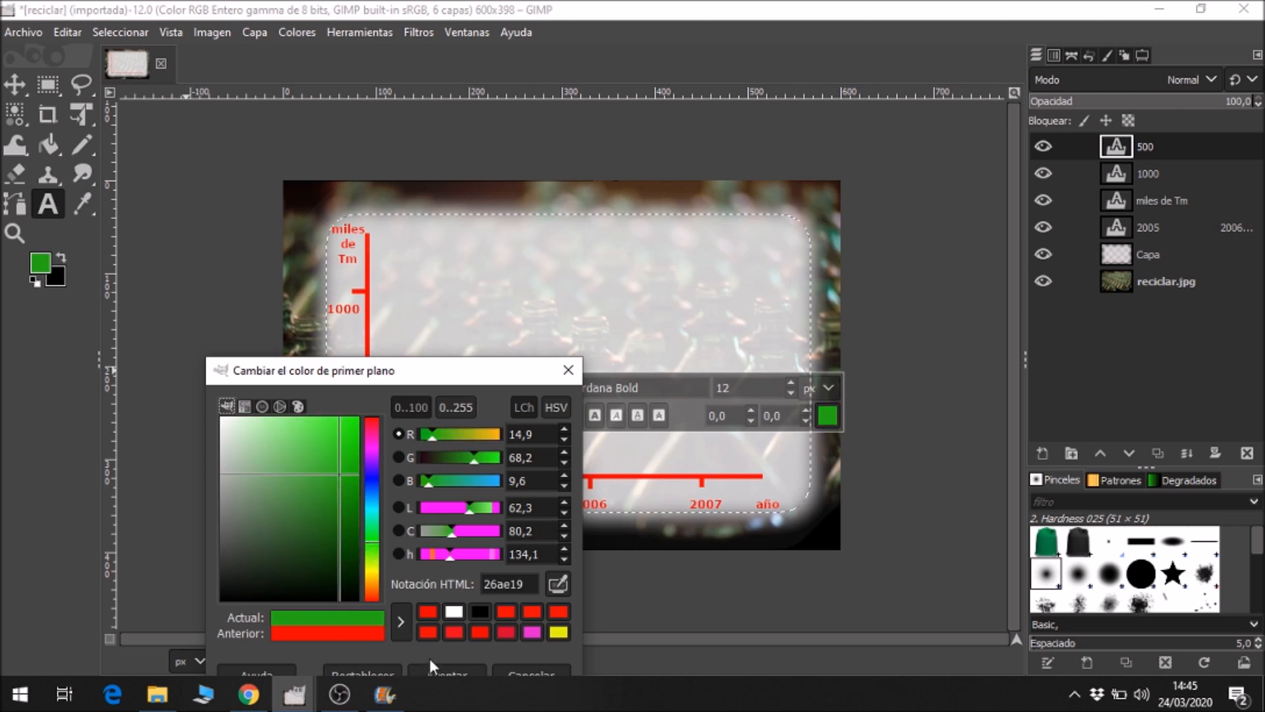
pyautogui.click(448, 671)
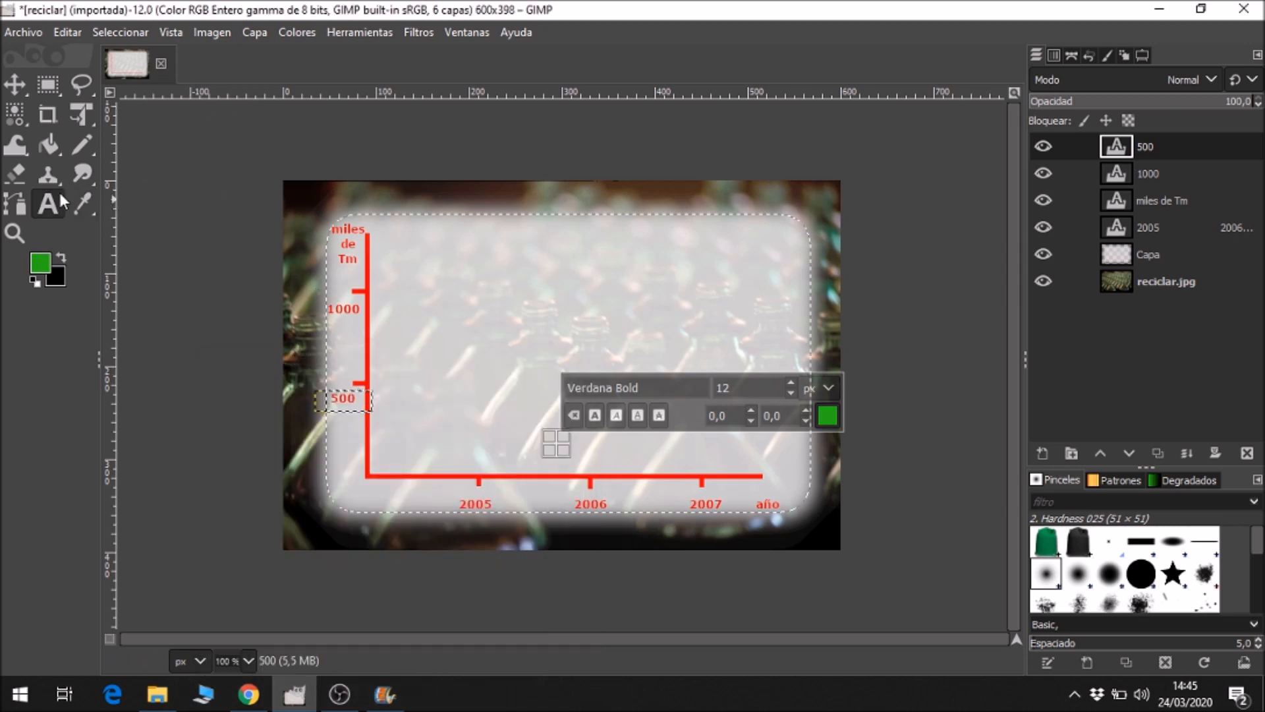
# Add the green title "Recogida de envases de vidrio para reciclar" at the panel's upper centre and size its text box to wrap over two lines.
pyautogui.click(473, 233)
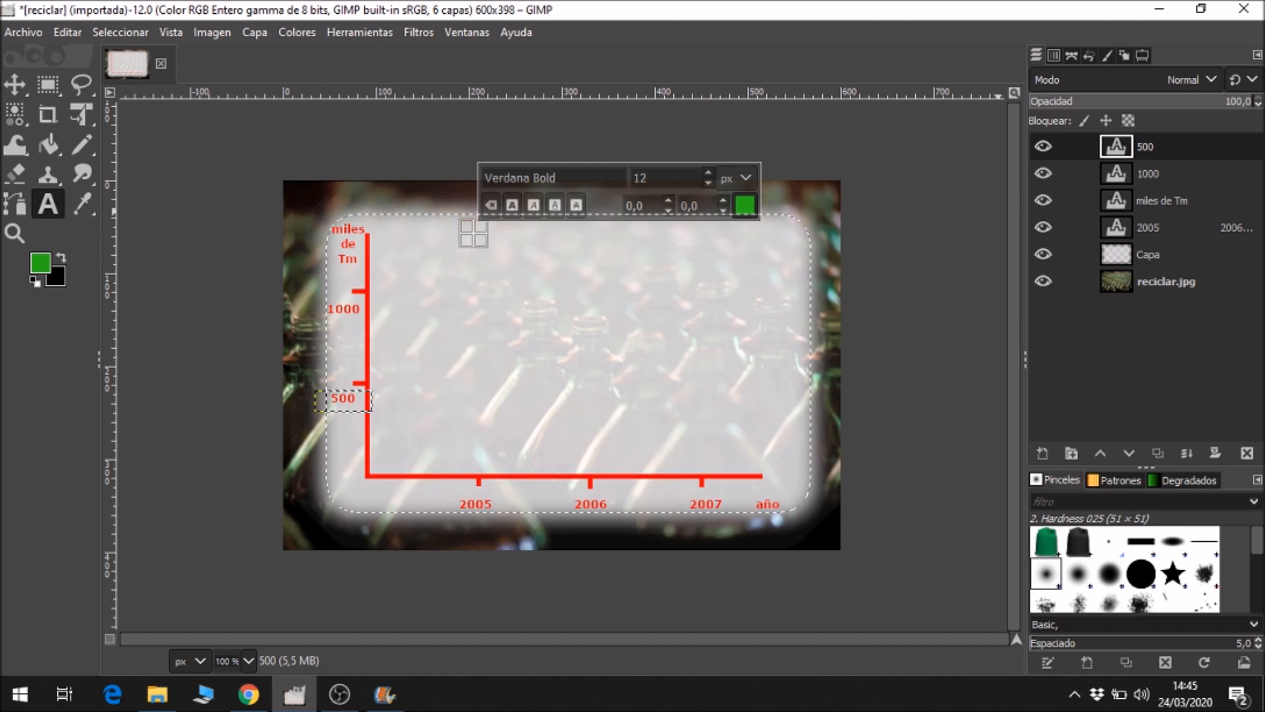
pyautogui.write('Recogi')
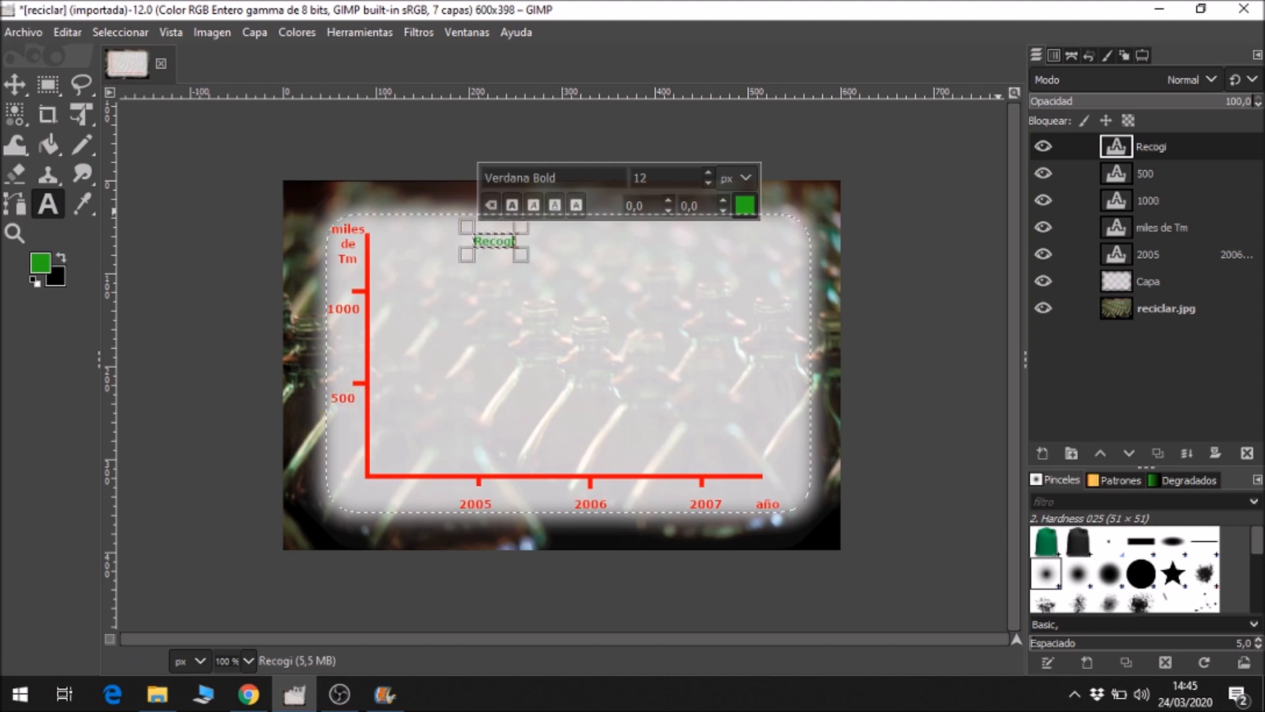
pyautogui.write('da de enva')
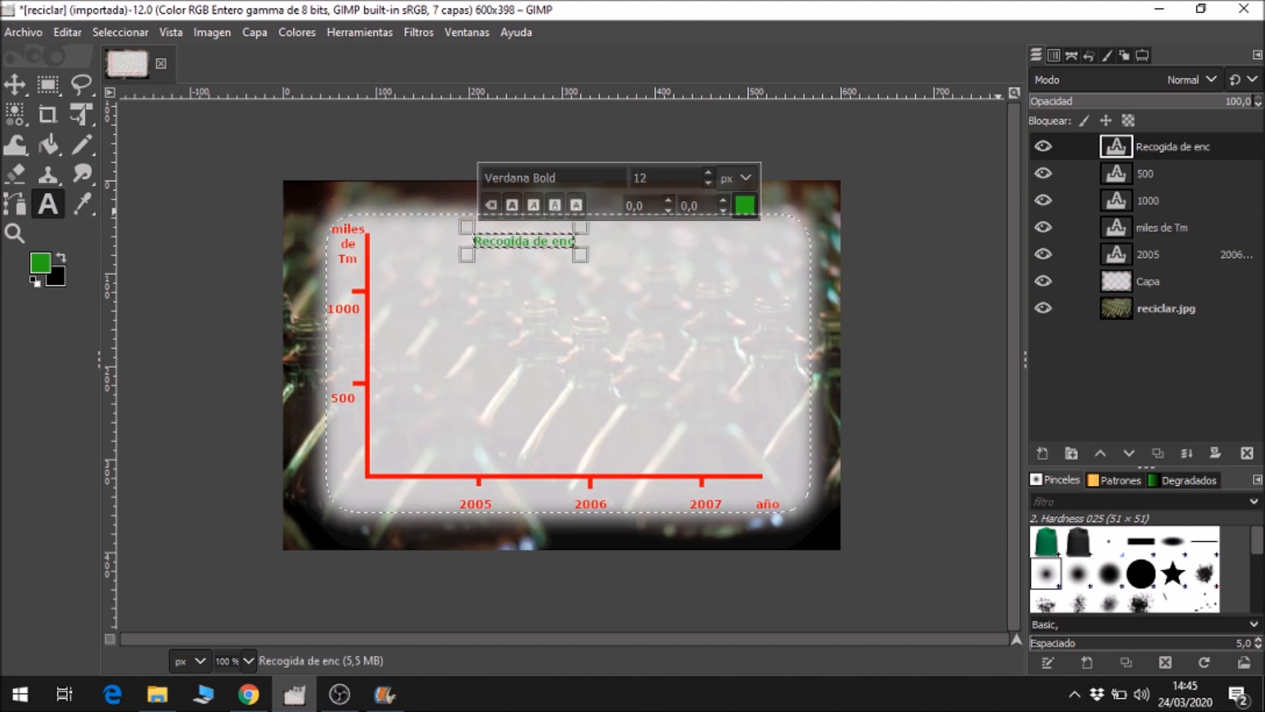
pyautogui.write('ses de')
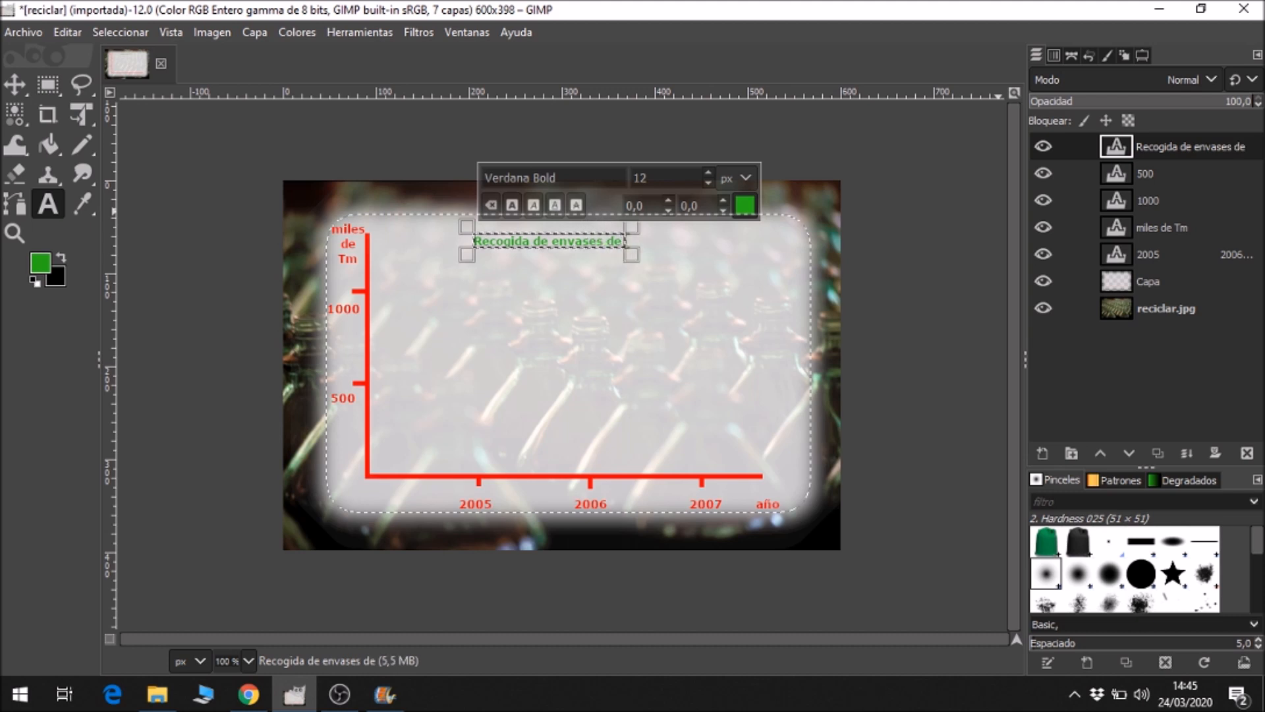
pyautogui.write(' vidrio')
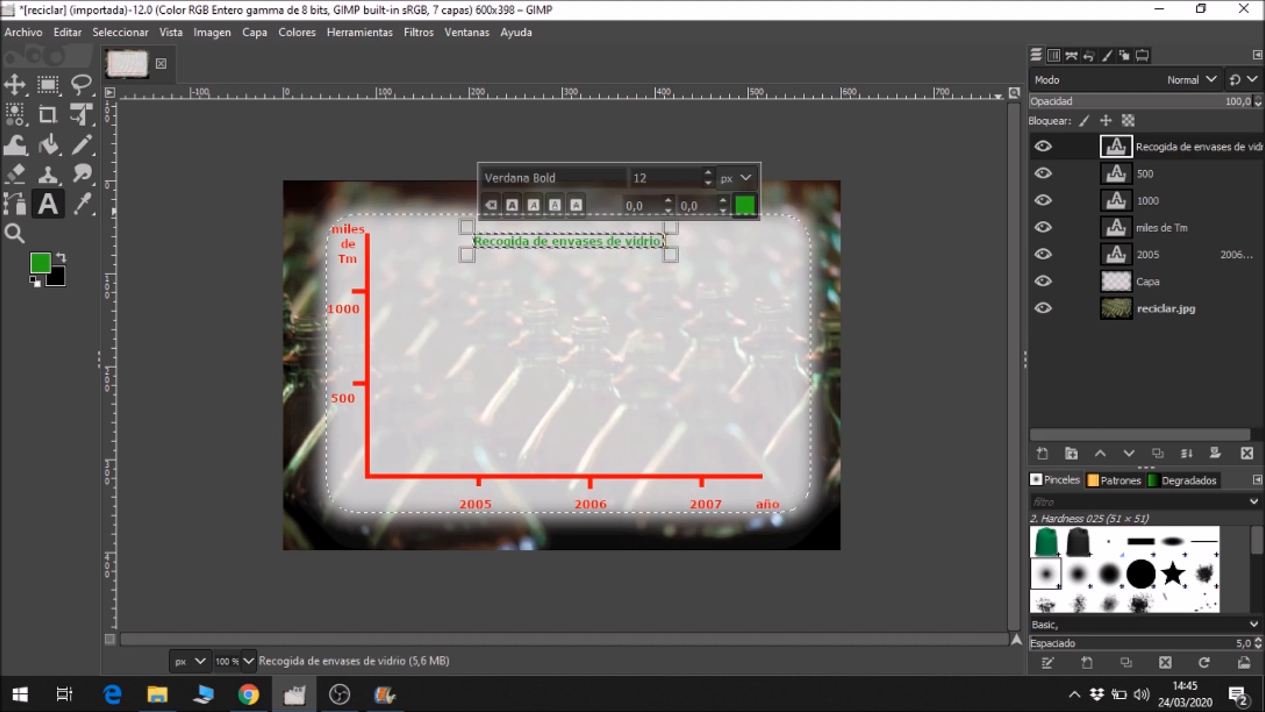
pyautogui.write(' para reci')
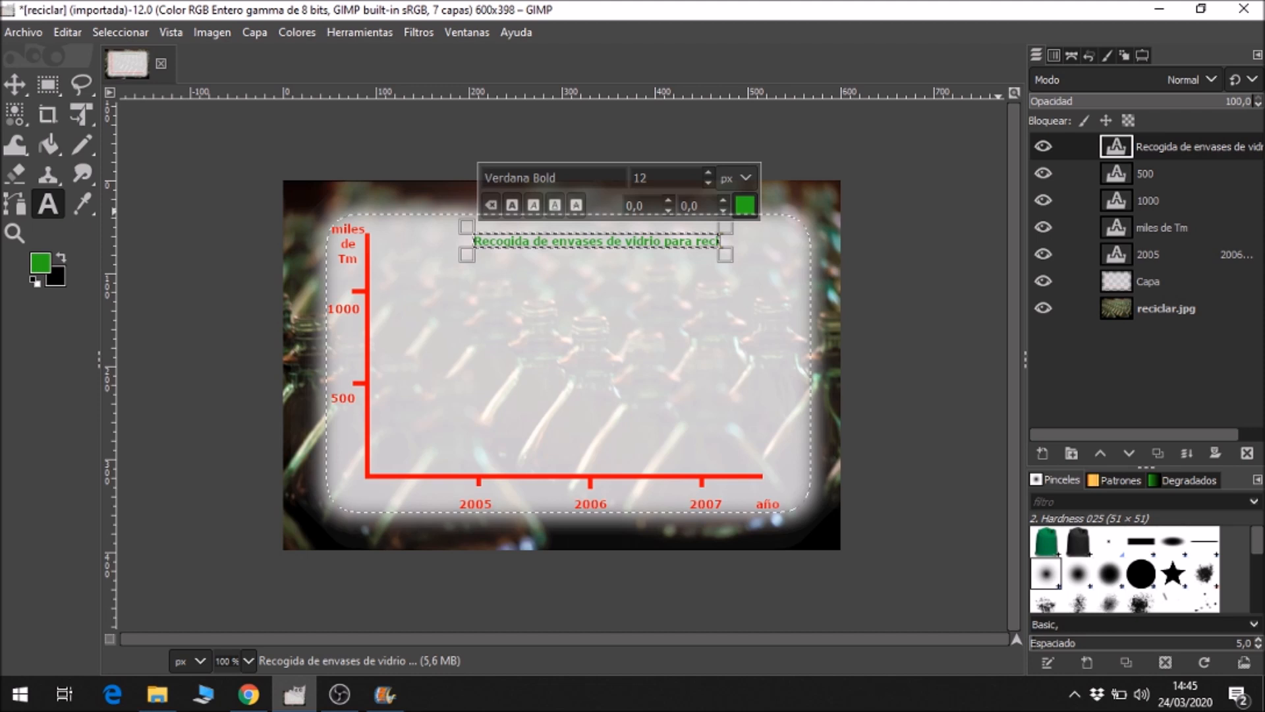
pyautogui.write('clar')
pyautogui.press('BackSpace')
pyautogui.press('BackSpace')
pyautogui.press('BackSpace')
pyautogui.press('BackSpace')
pyautogui.write('calar')
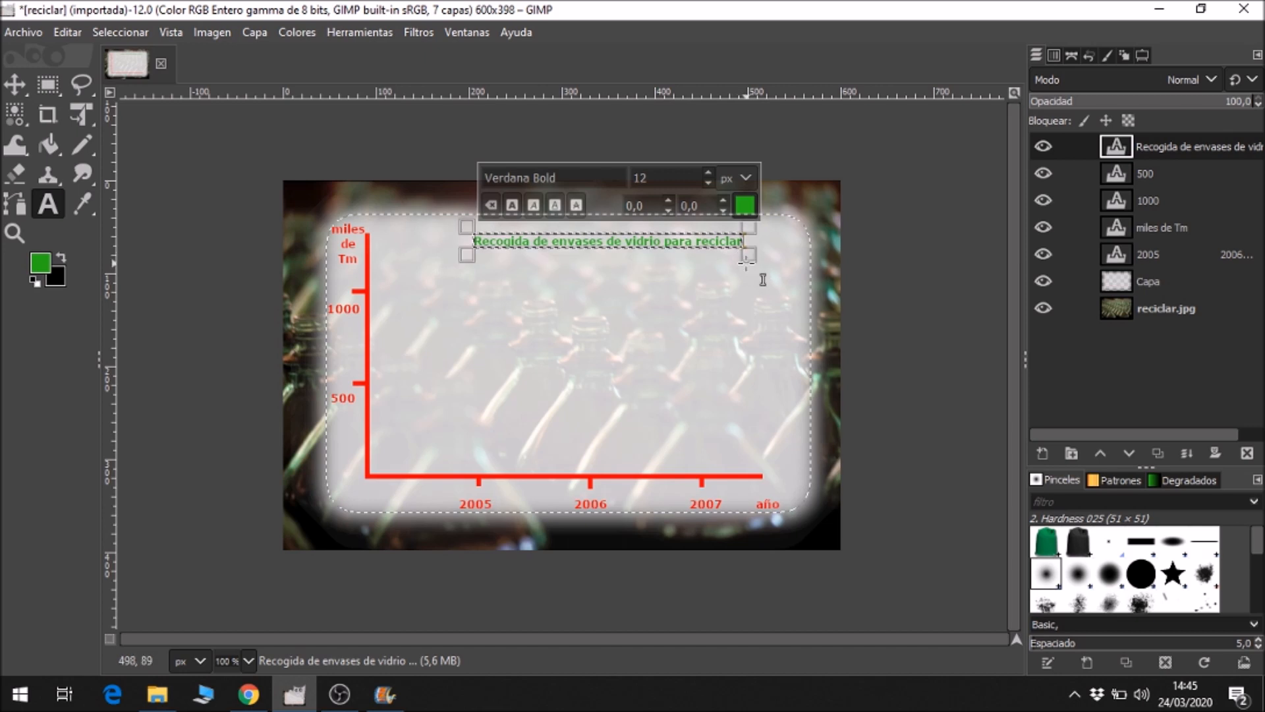
pyautogui.moveTo(765, 275); pyautogui.dragTo(691, 309)
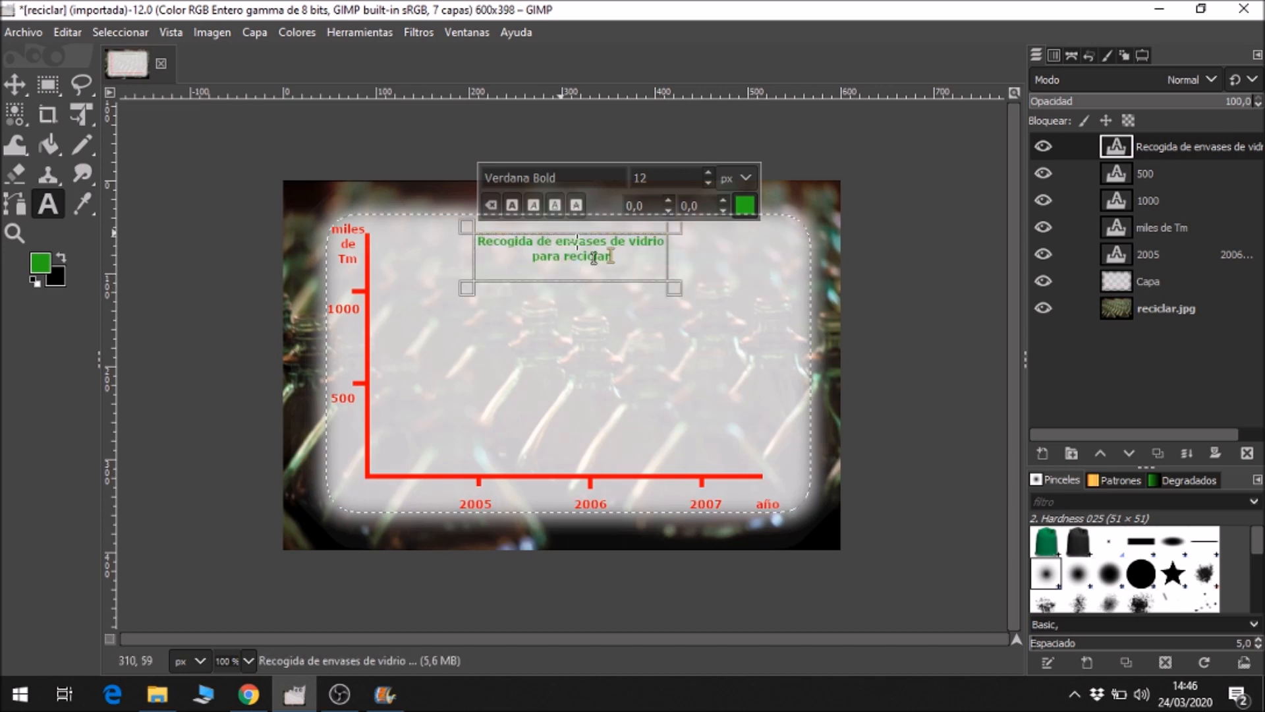
# Check the title and containers in the browser model, and open the Desktop picture reciclado.jpg as a separate image in GIMP.
pyautogui.click(248, 695)
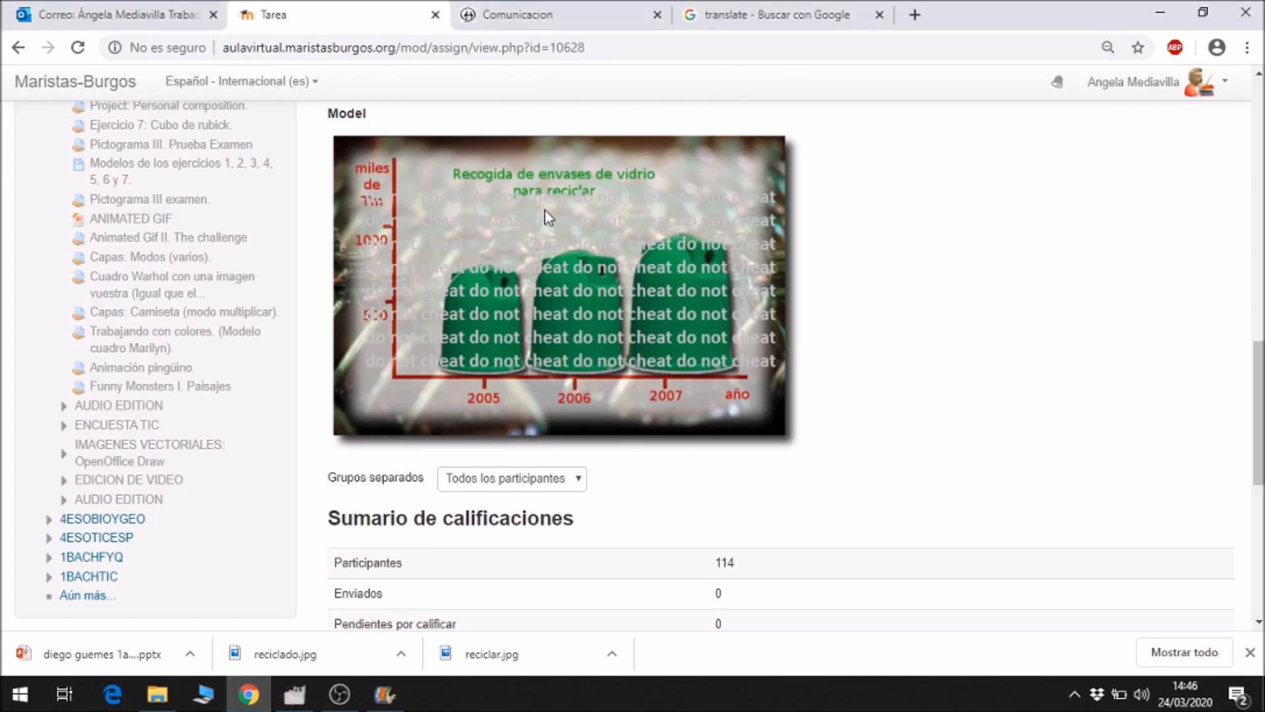
pyautogui.click(294, 694)
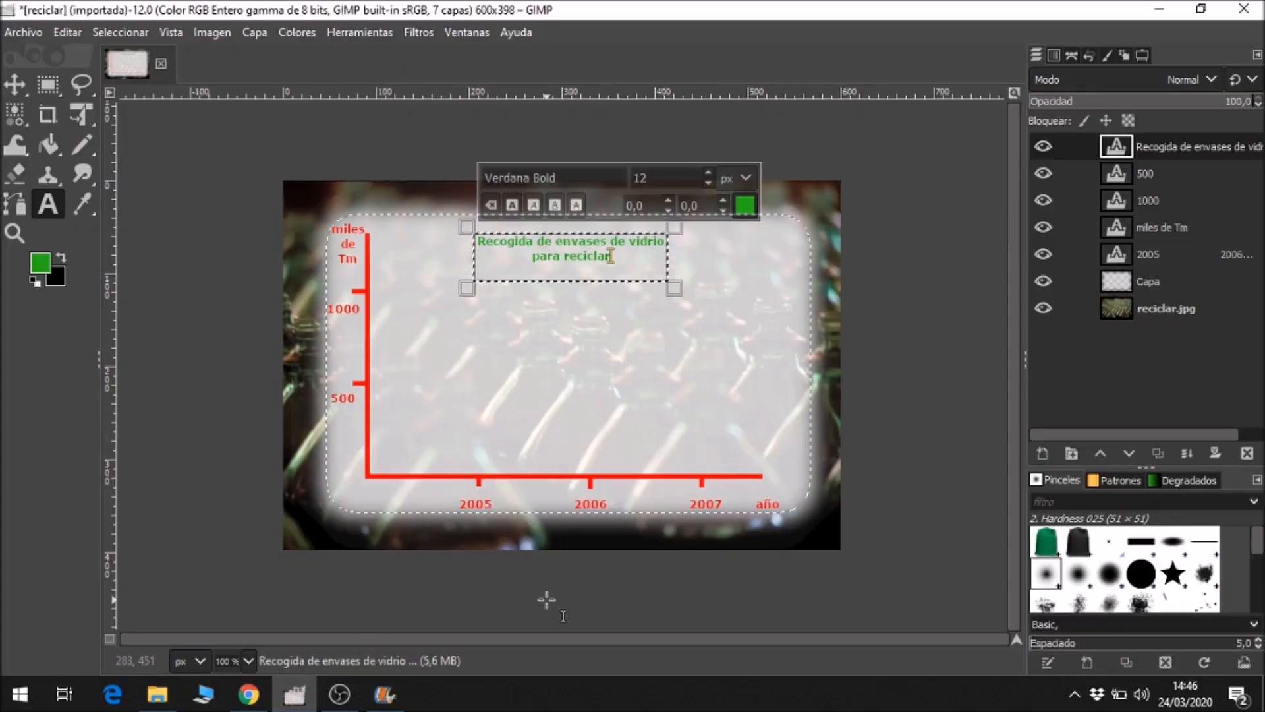
pyautogui.click(244, 700)
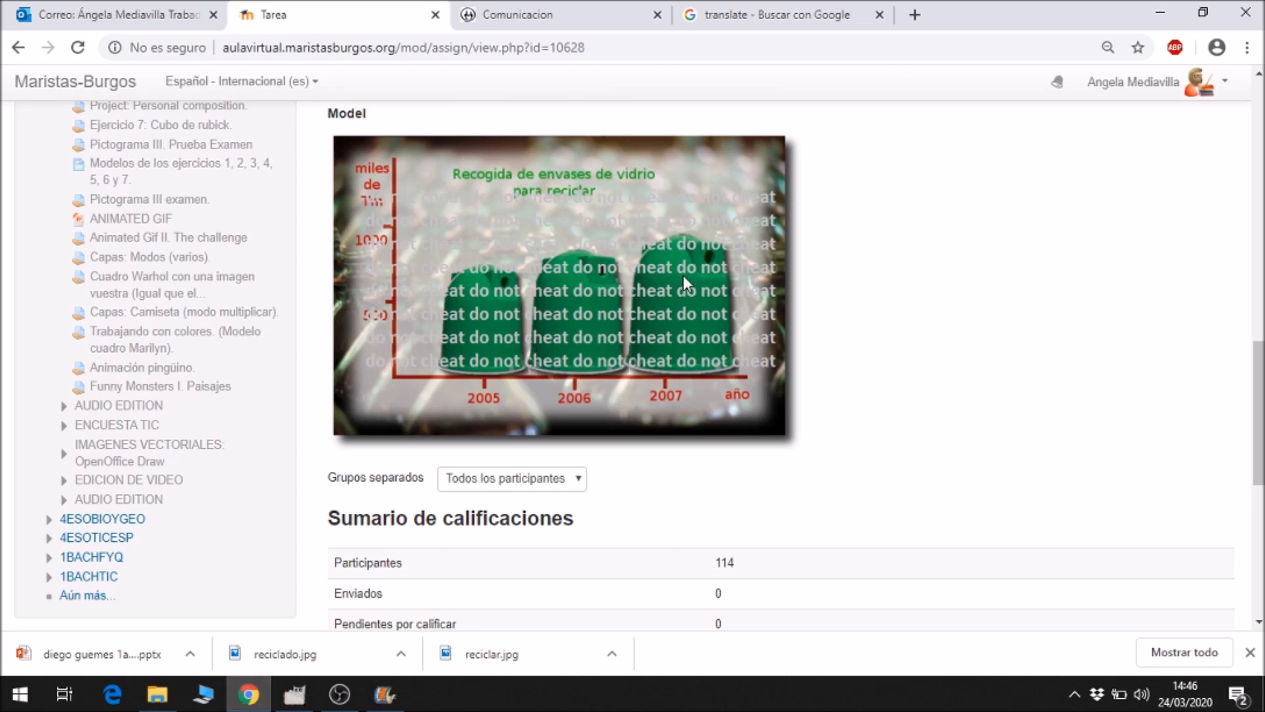
pyautogui.click(295, 694)
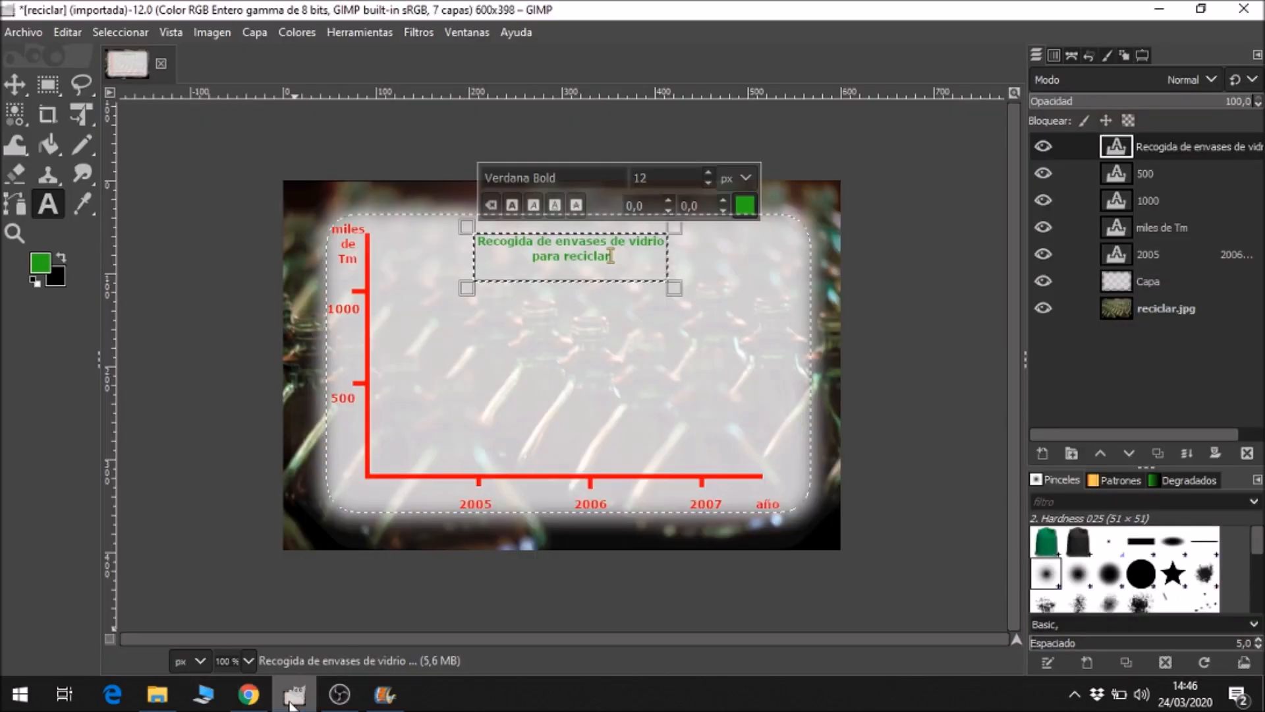
pyautogui.click(23, 31)
pyautogui.click(39, 105)
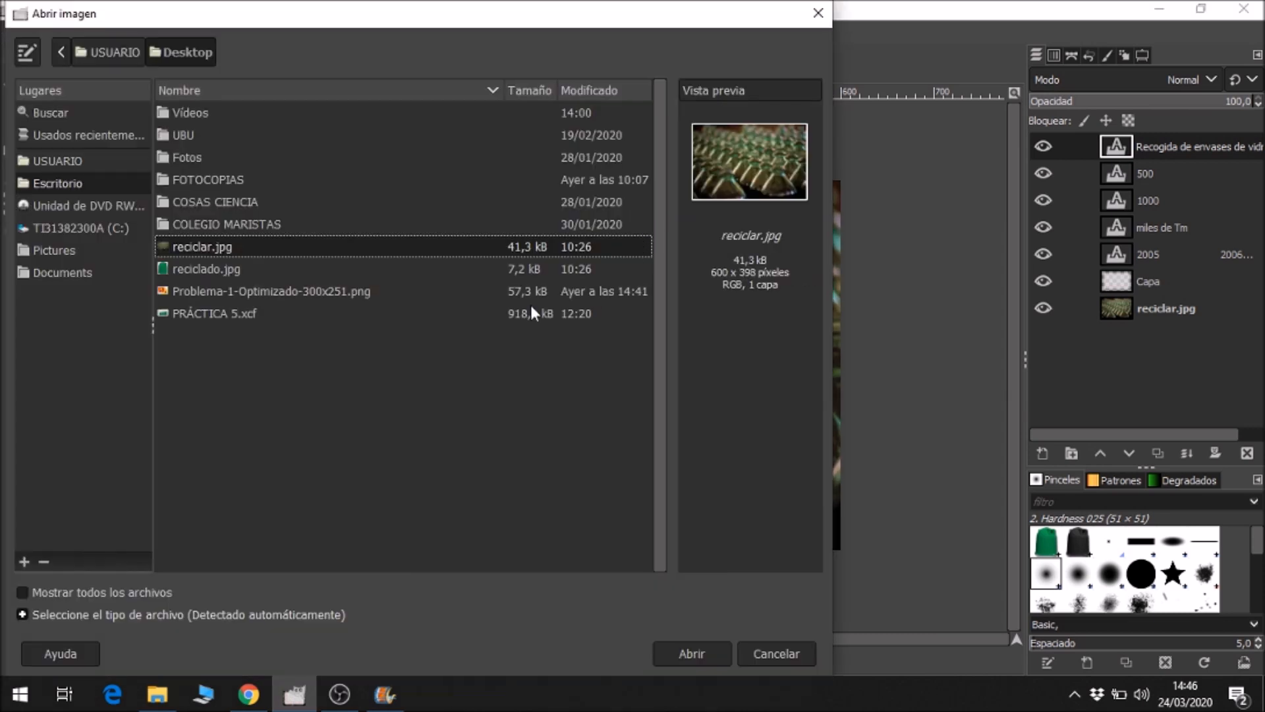
pyautogui.doubleClick(184, 267)
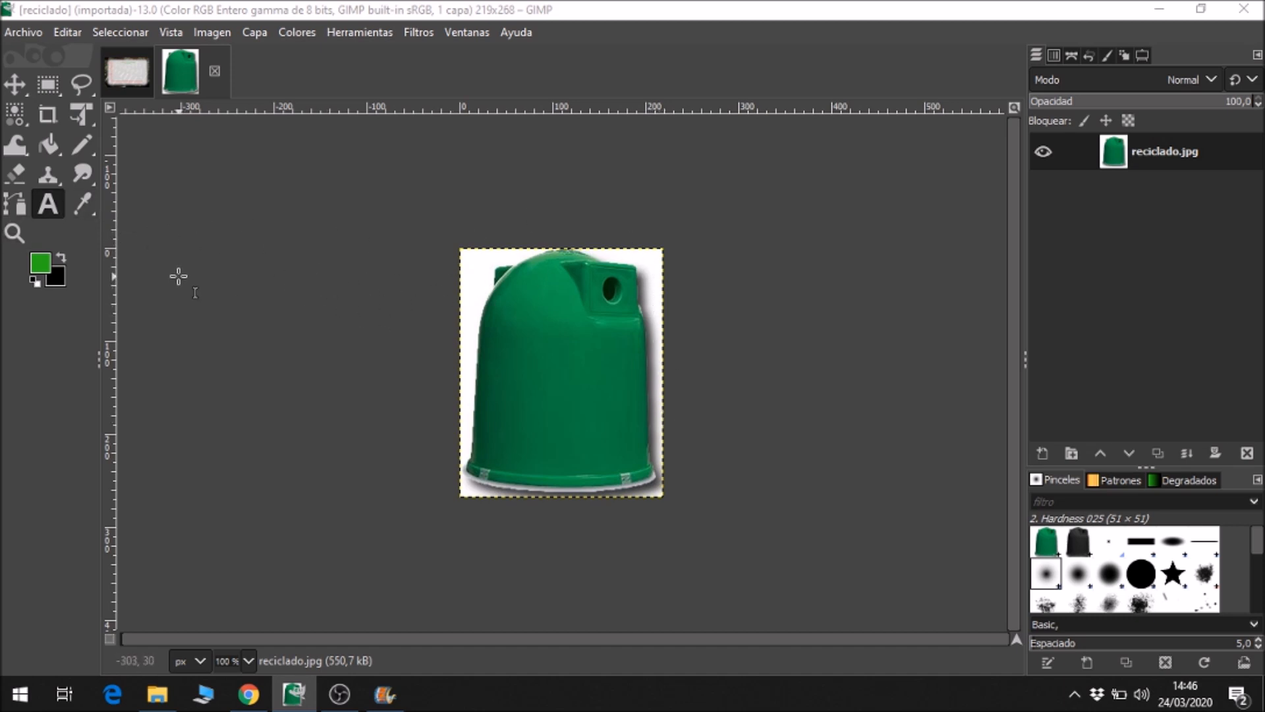
# Select the white background around the green container by colour and invert the selection to isolate the container.
pyautogui.click(22, 123)
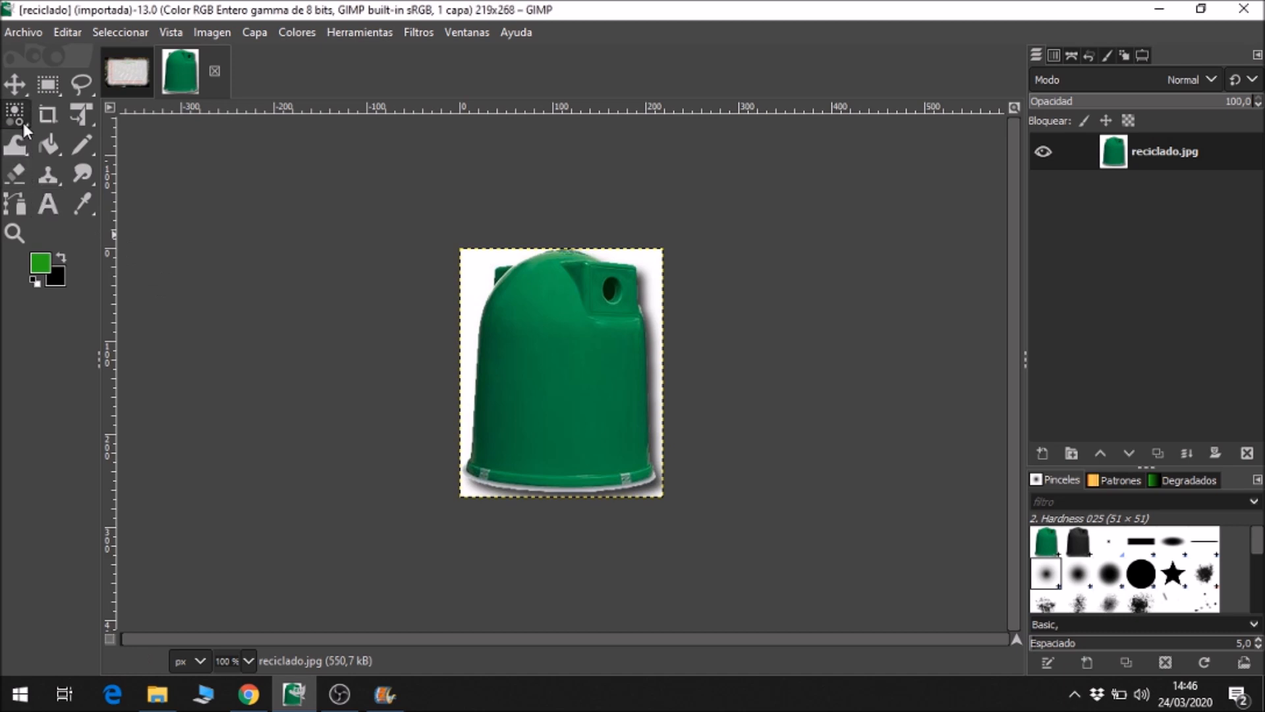
pyautogui.rightClick(25, 124)
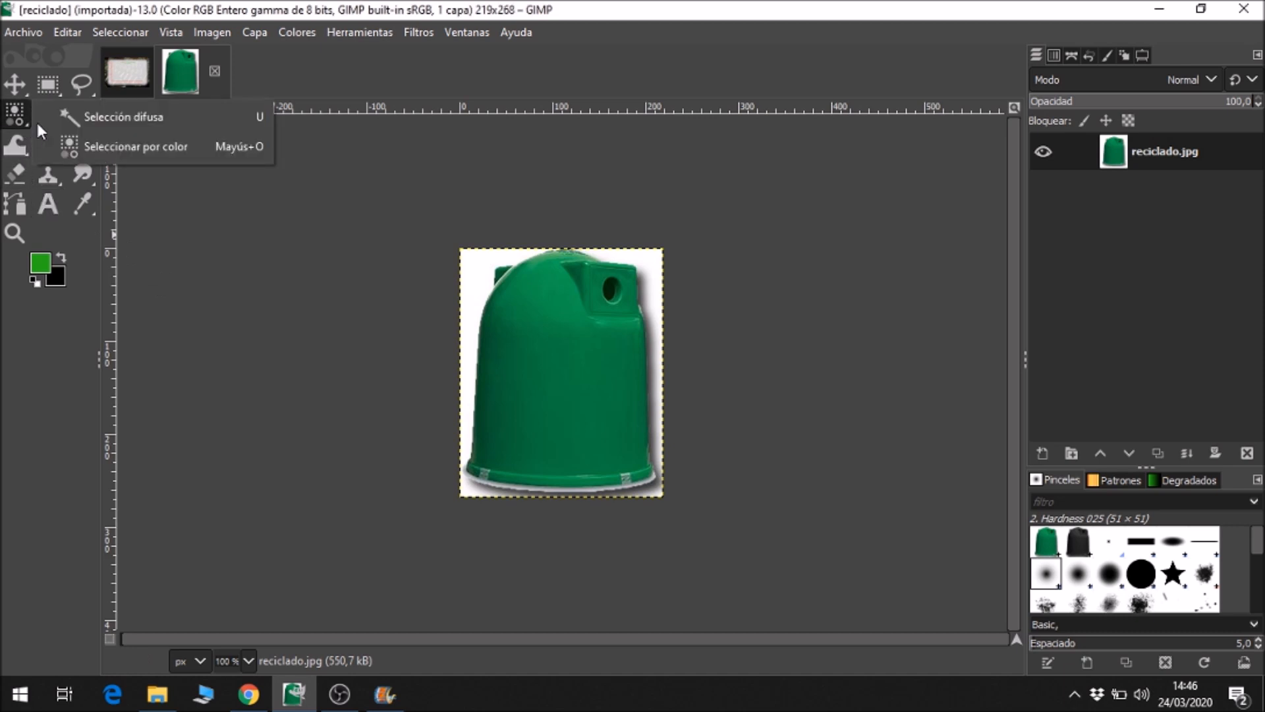
pyautogui.click(91, 145)
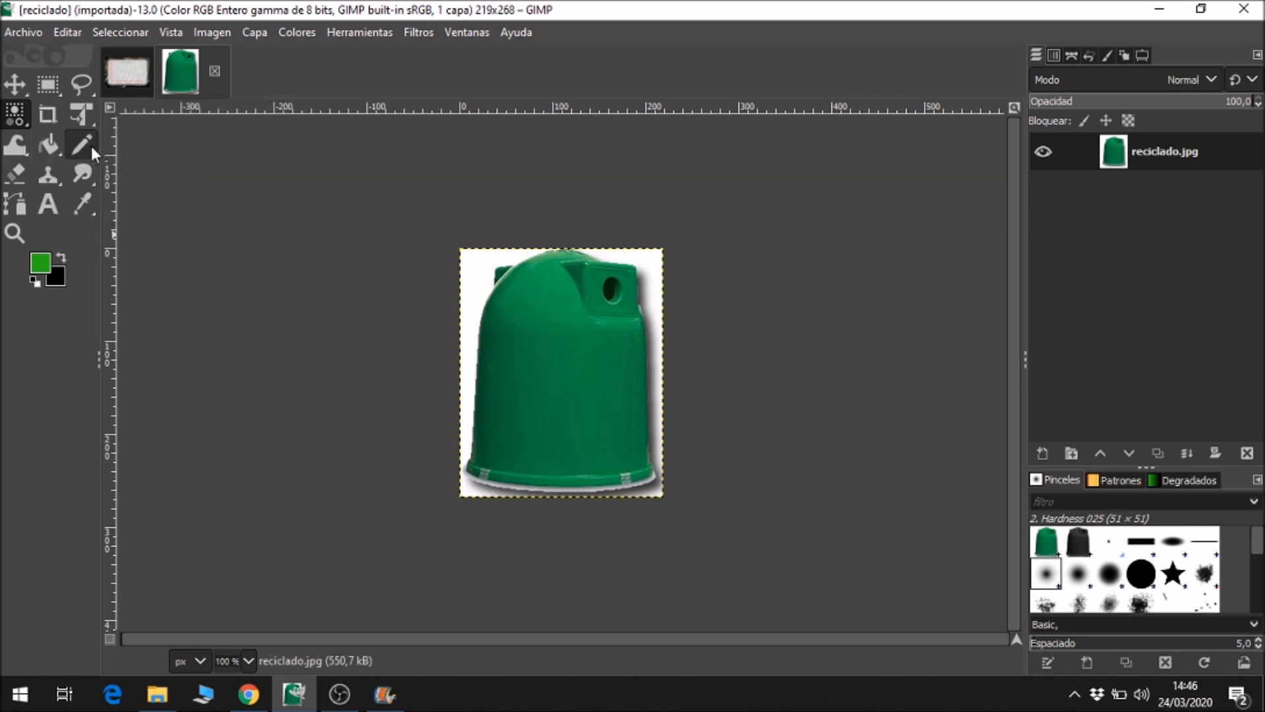
pyautogui.click(477, 267)
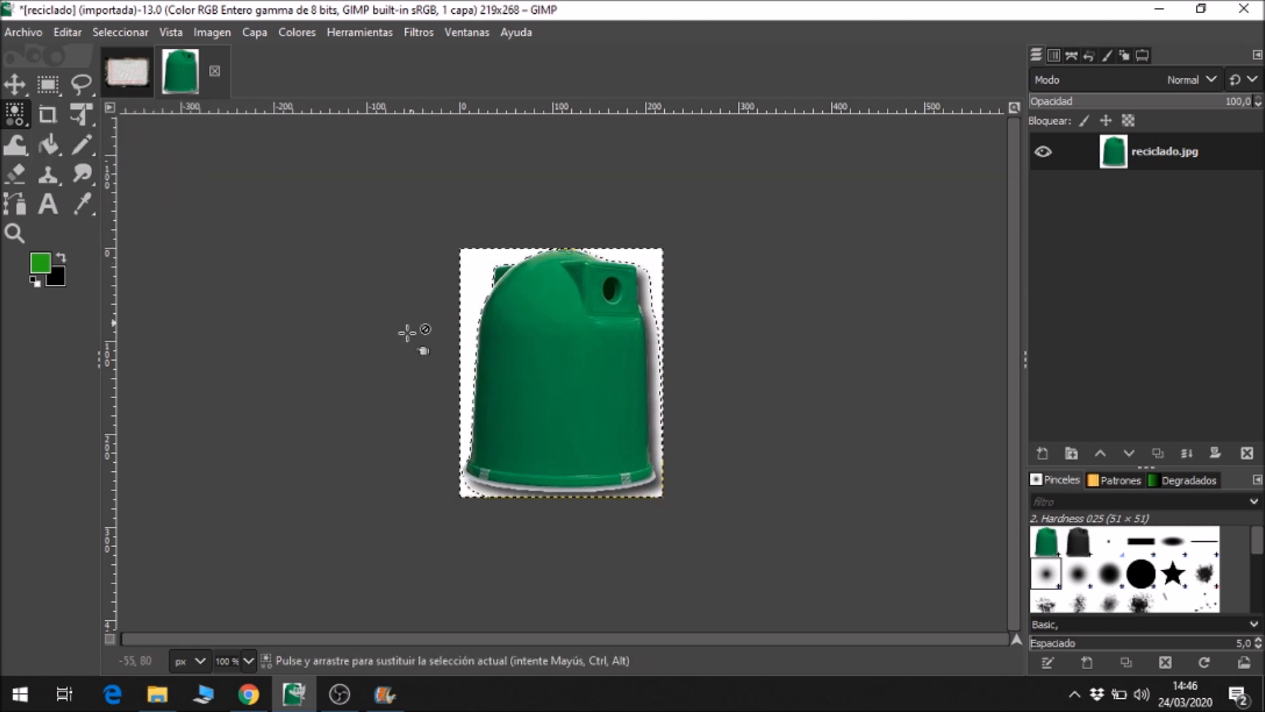
pyautogui.click(137, 34)
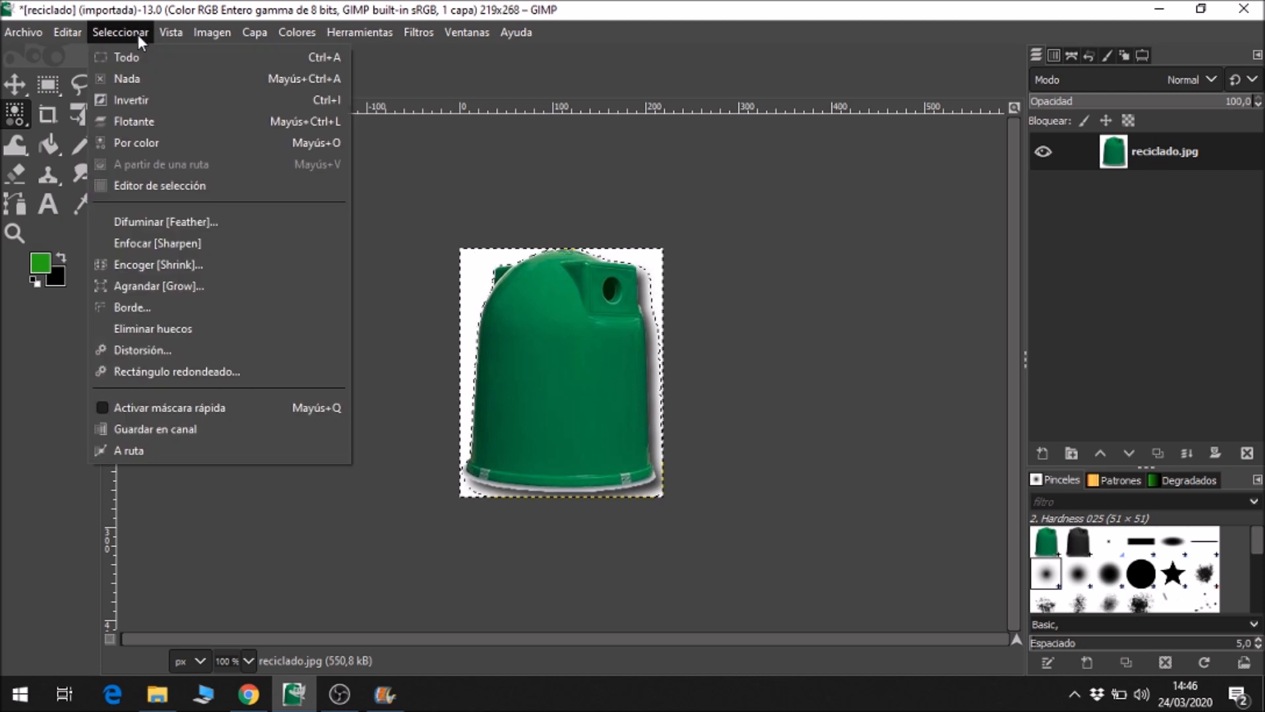
pyautogui.click(152, 101)
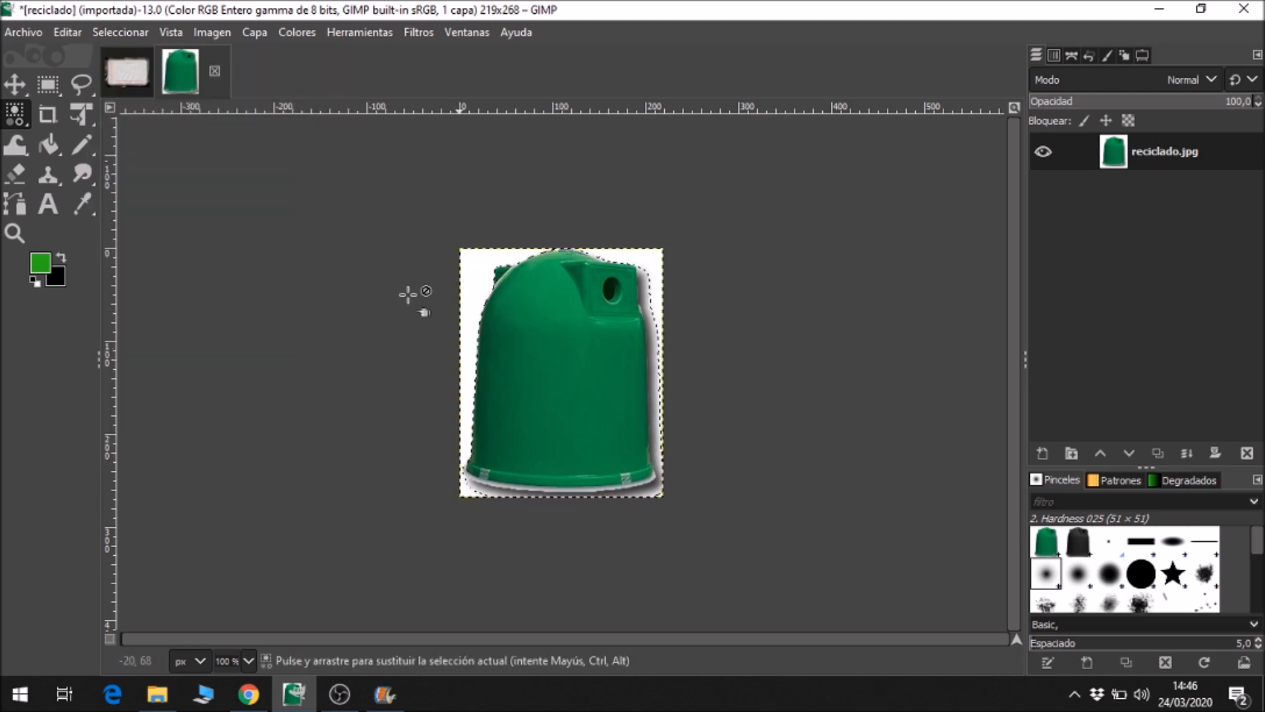
pyautogui.click(144, 33)
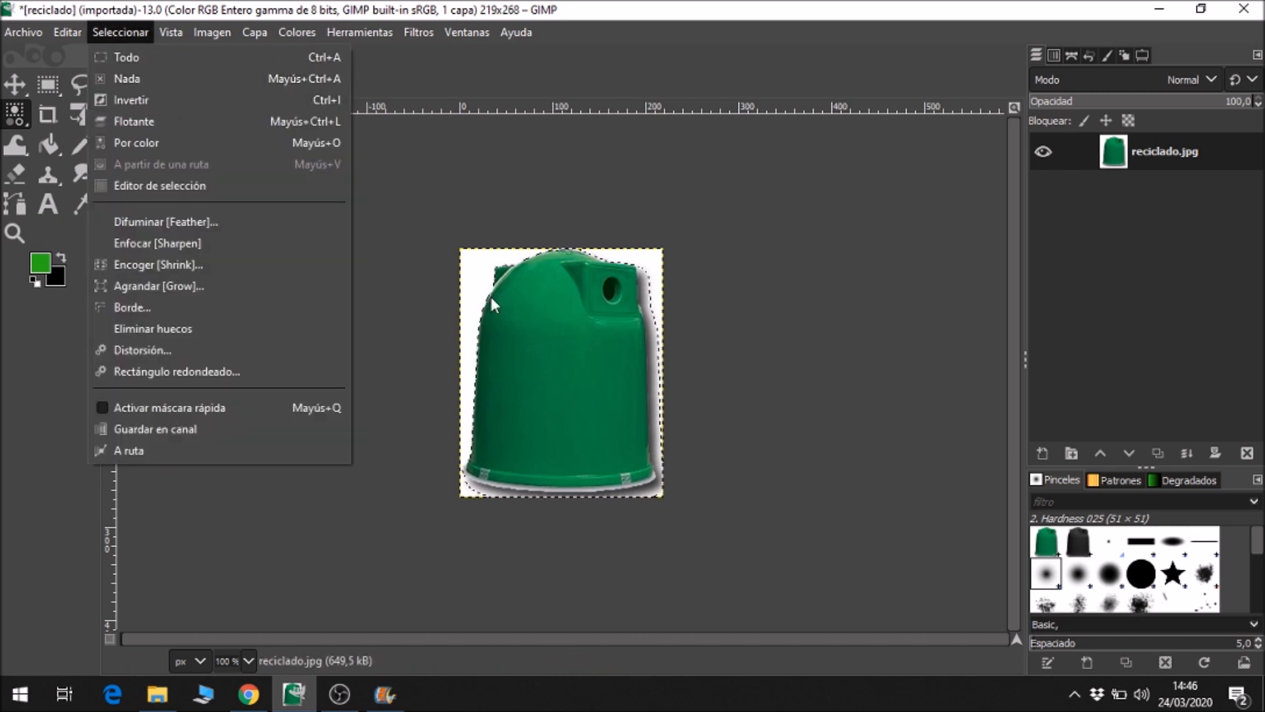
pyautogui.click(828, 339)
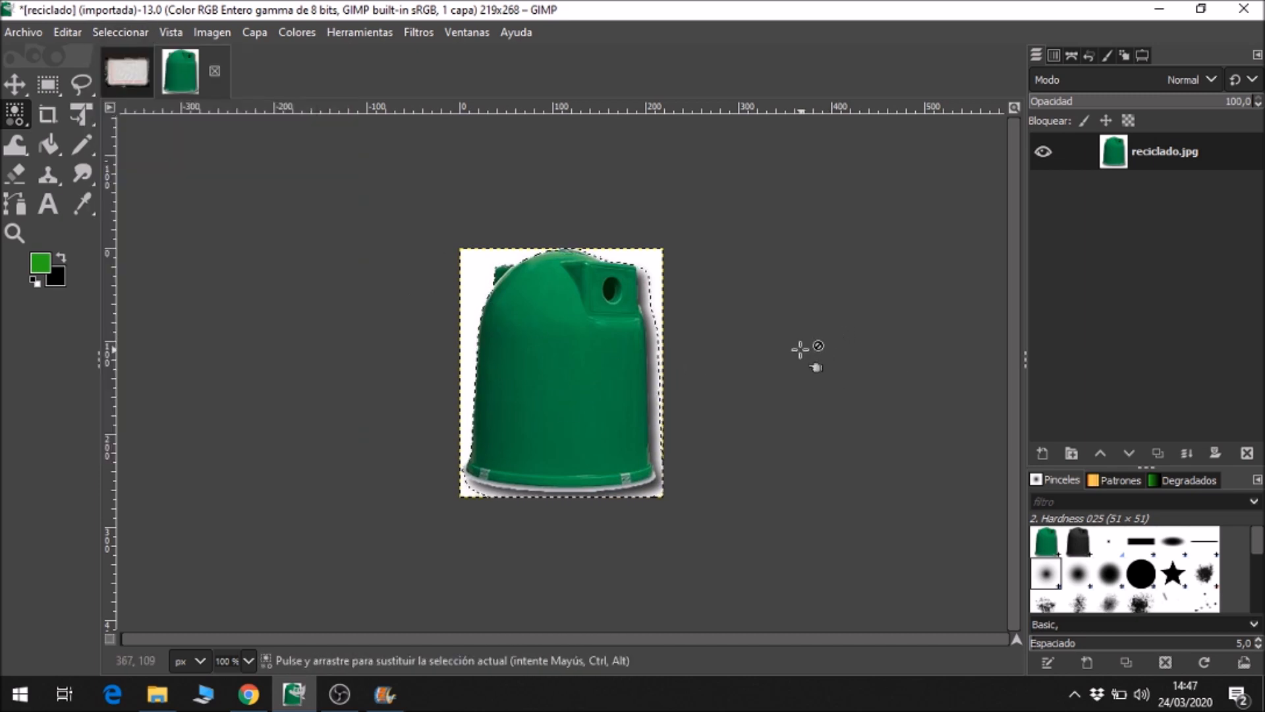
# Copy the selected container and paste it into the reciclar pictograph image.
pyautogui.click(69, 31)
pyautogui.click(109, 156)
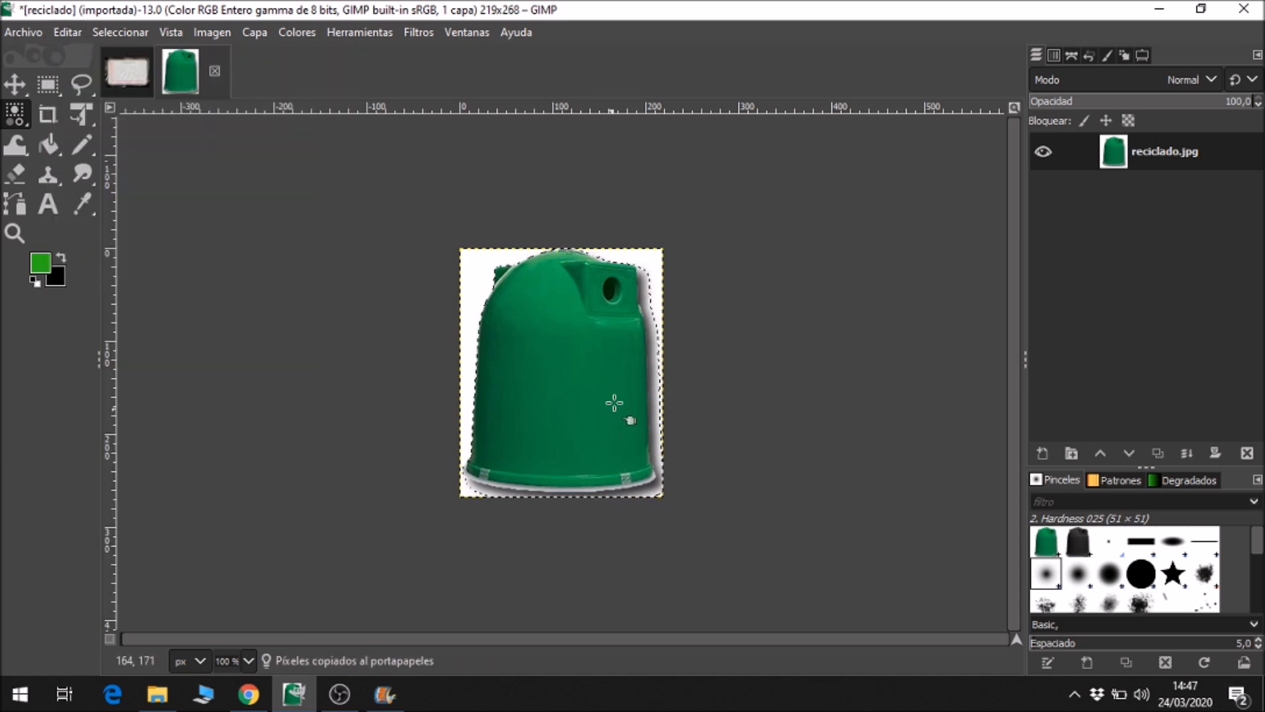
pyautogui.click(136, 72)
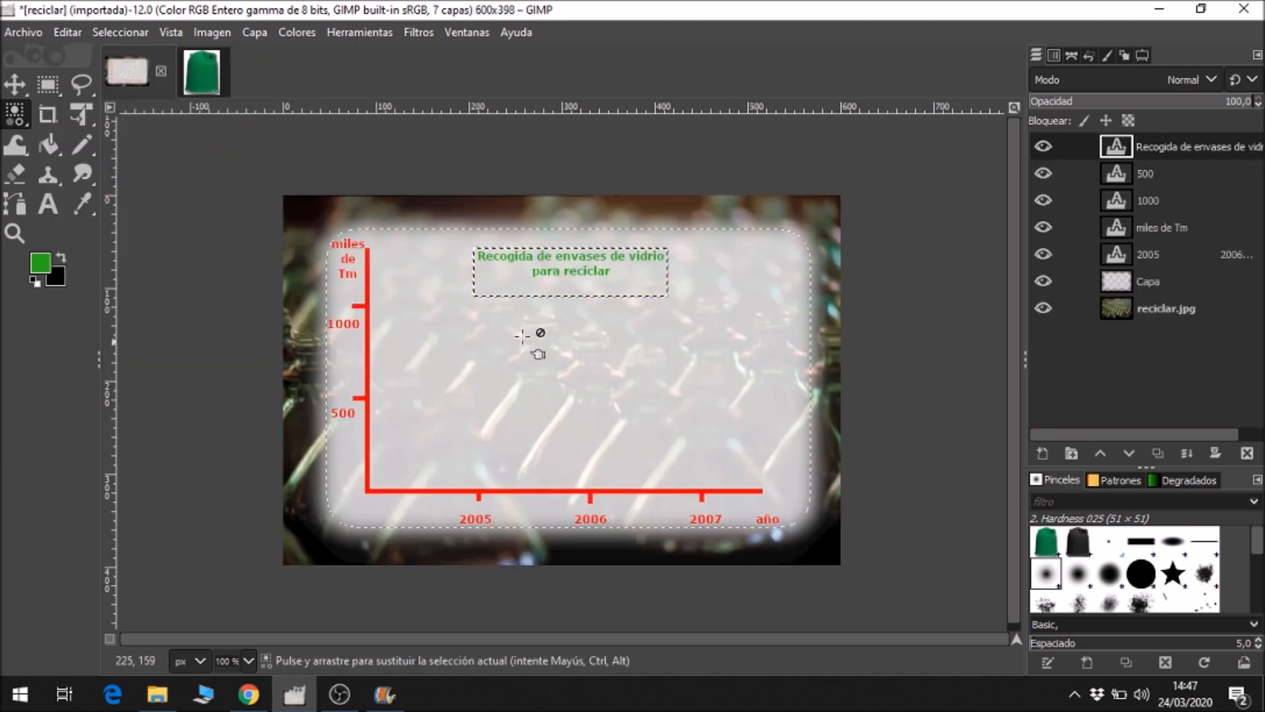
pyautogui.click(70, 34)
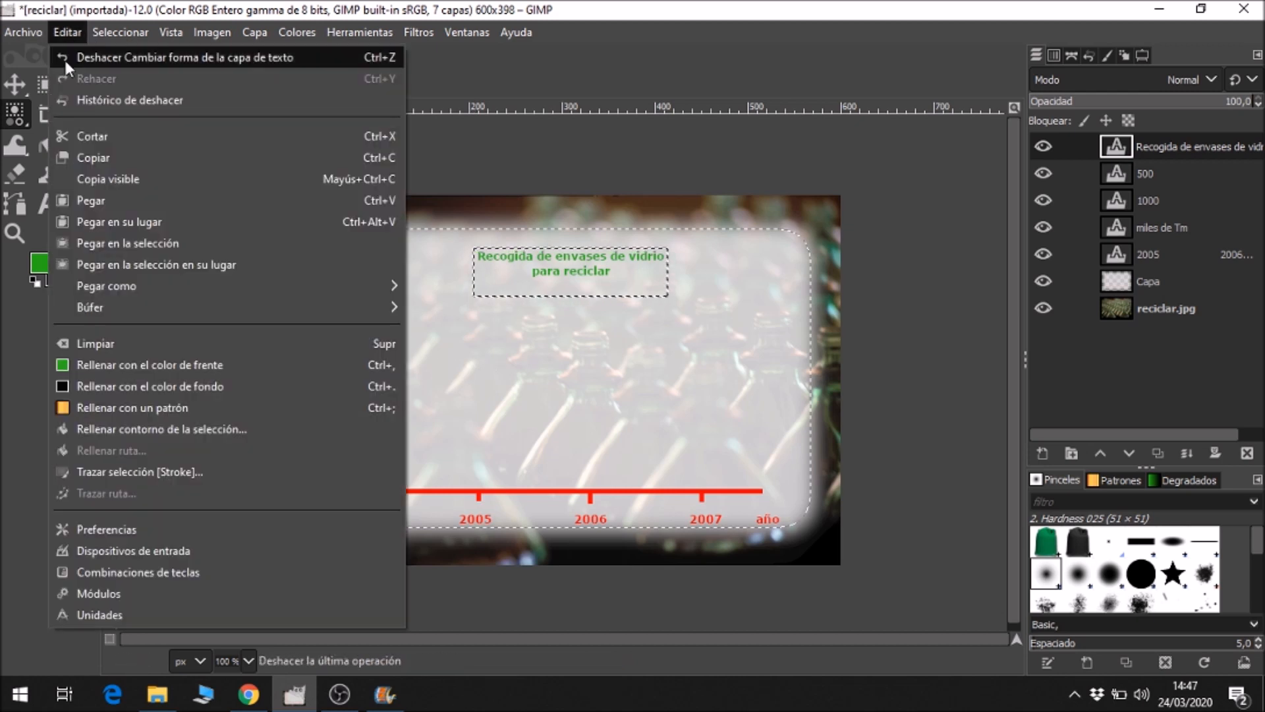
pyautogui.click(105, 200)
# Move the pasted container down to the horizontal axis and turn the floating selection into a new layer.
pyautogui.click(16, 84)
pyautogui.moveTo(607, 348); pyautogui.dragTo(600, 456)
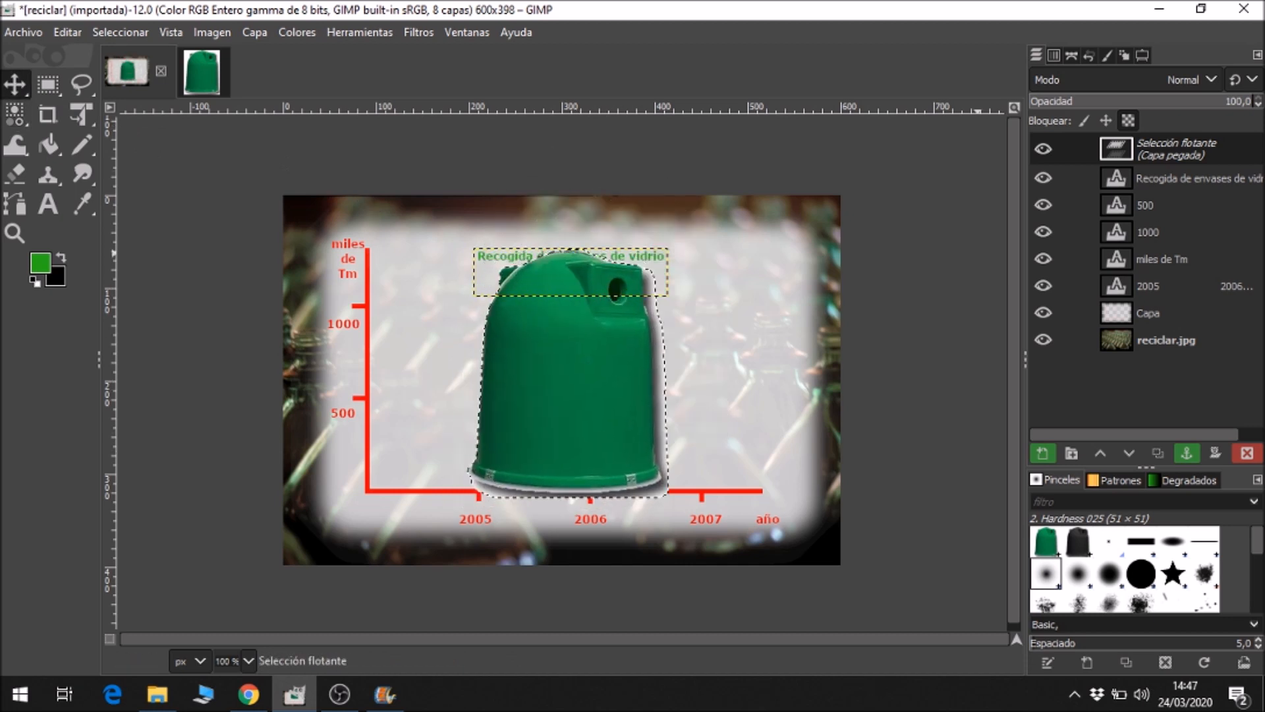
pyautogui.rightClick(1166, 145)
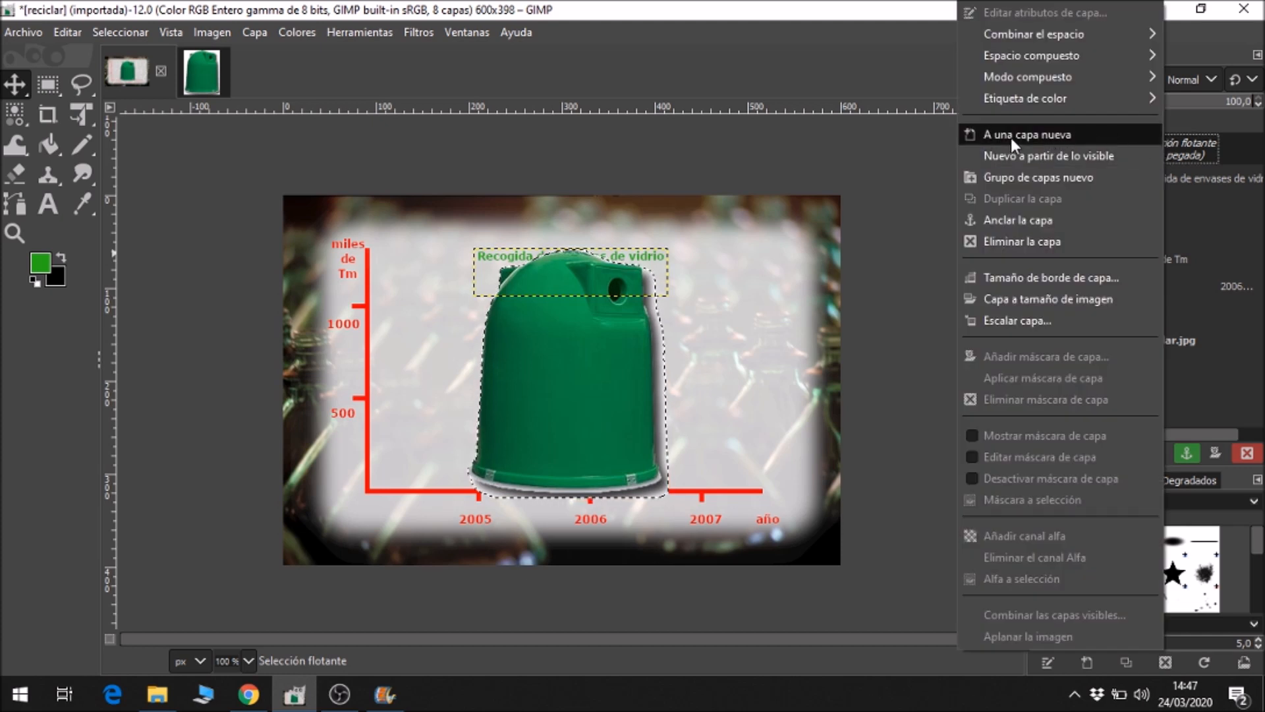
pyautogui.click(1033, 137)
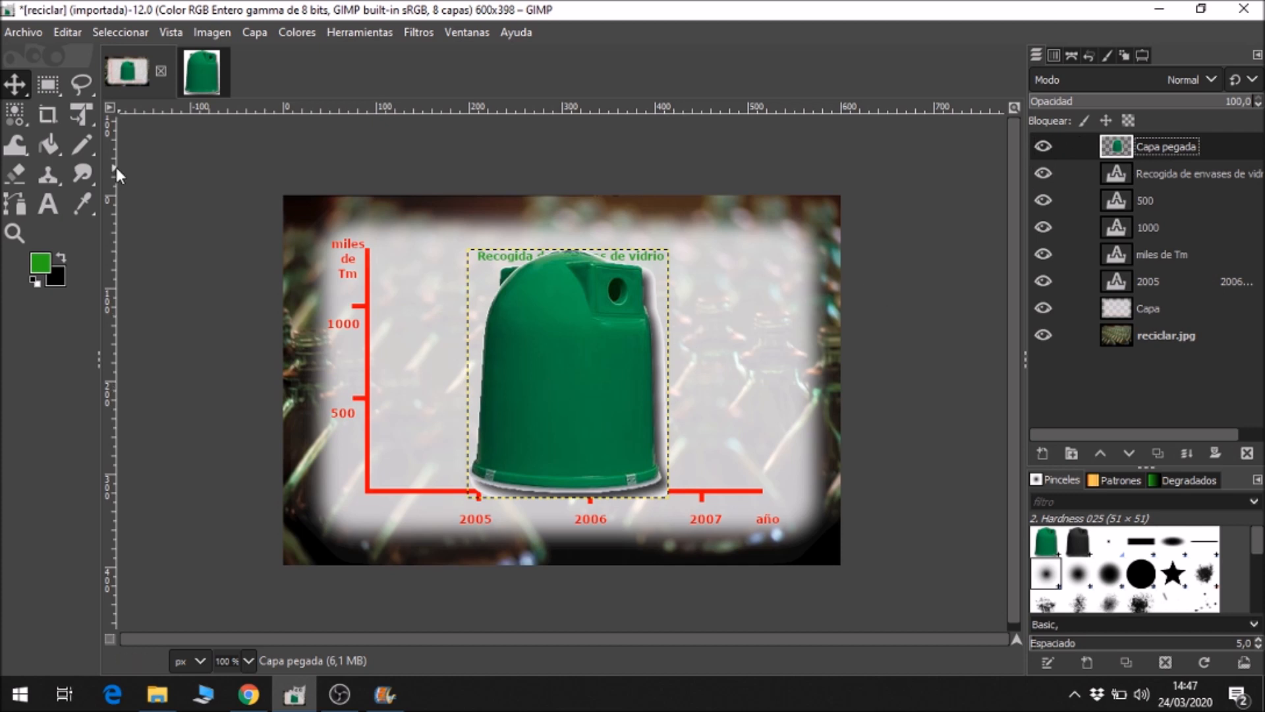
# Scale the pasted container layer down to about 118 × 146 px, shrinking it towards its lower-right corner.
pyautogui.rightClick(92, 120)
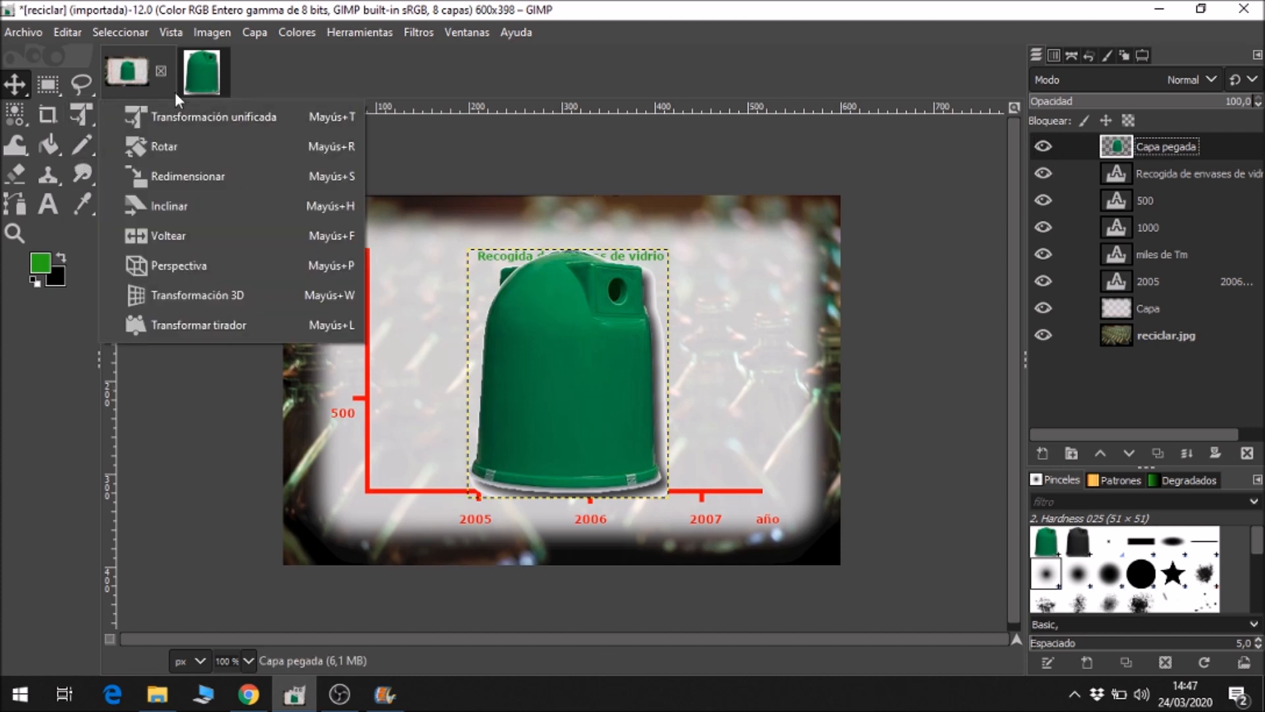
pyautogui.click(168, 184)
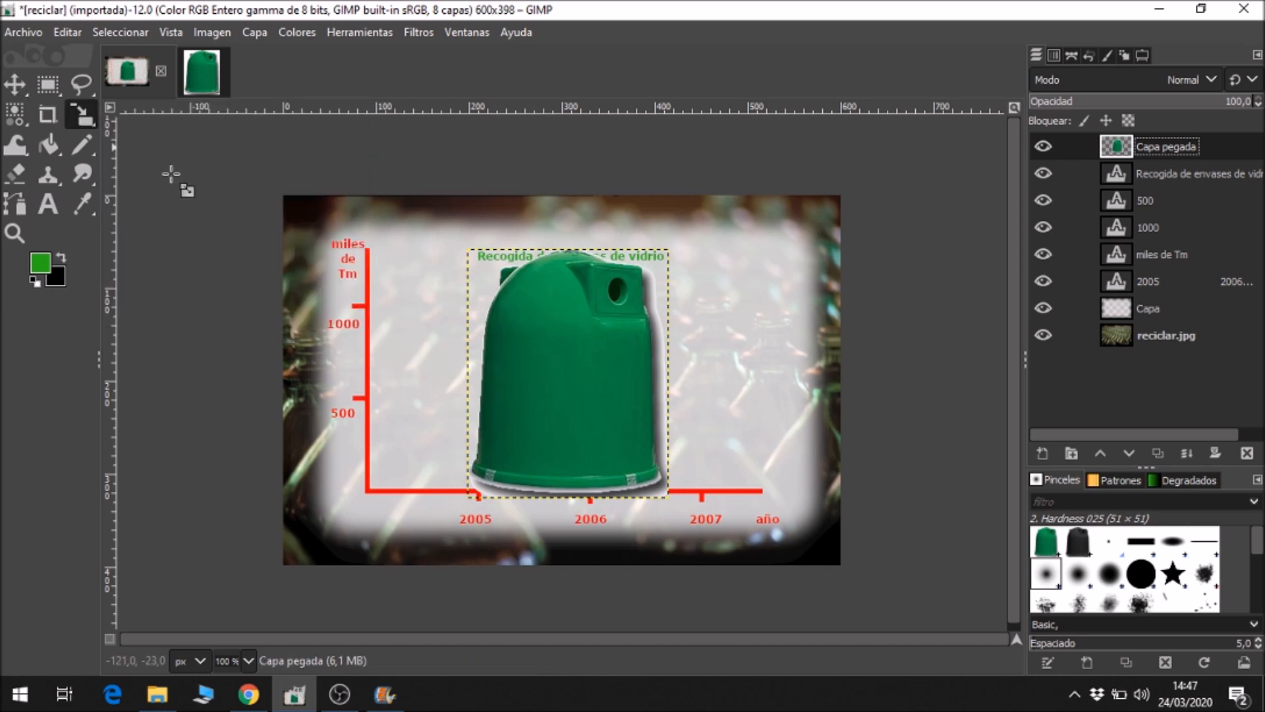
pyautogui.click(485, 261)
pyautogui.moveTo(486, 261); pyautogui.dragTo(560, 363)
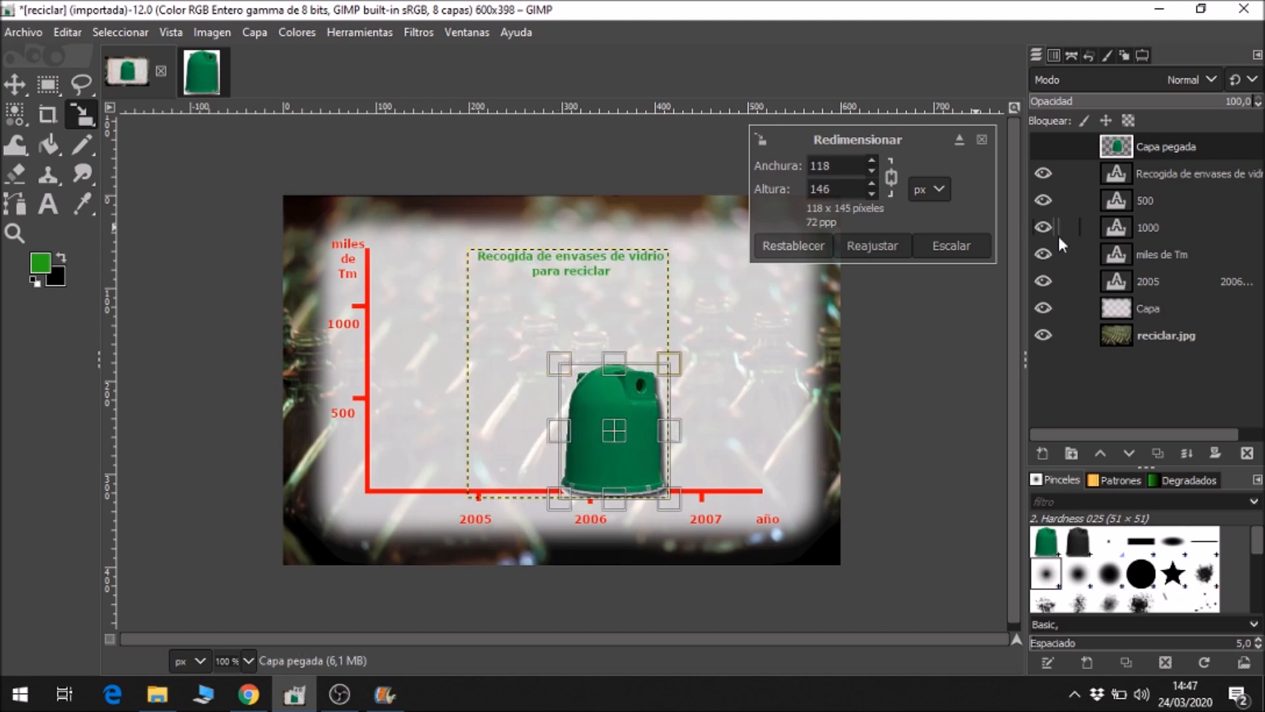
pyautogui.click(957, 240)
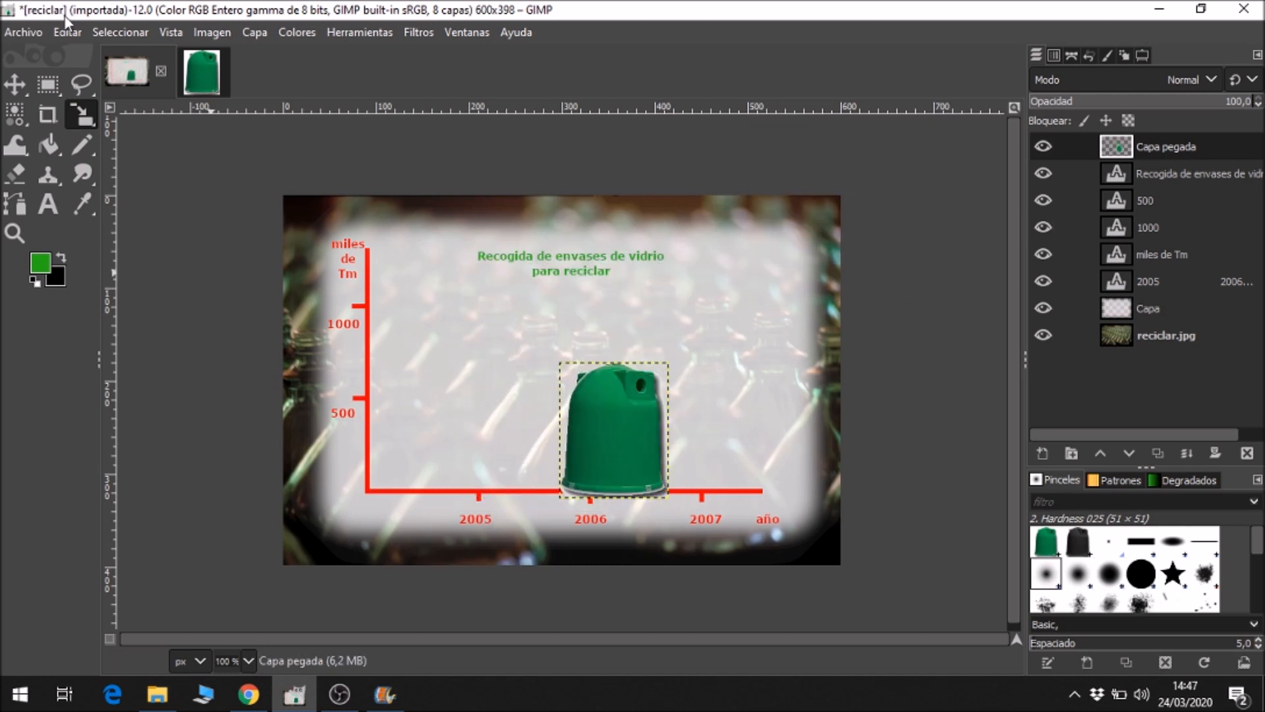
# Move the scaled container onto the horizontal axis above 2005 and duplicate its layer.
pyautogui.press('m')
pyautogui.moveTo(635, 463); pyautogui.dragTo(508, 459)
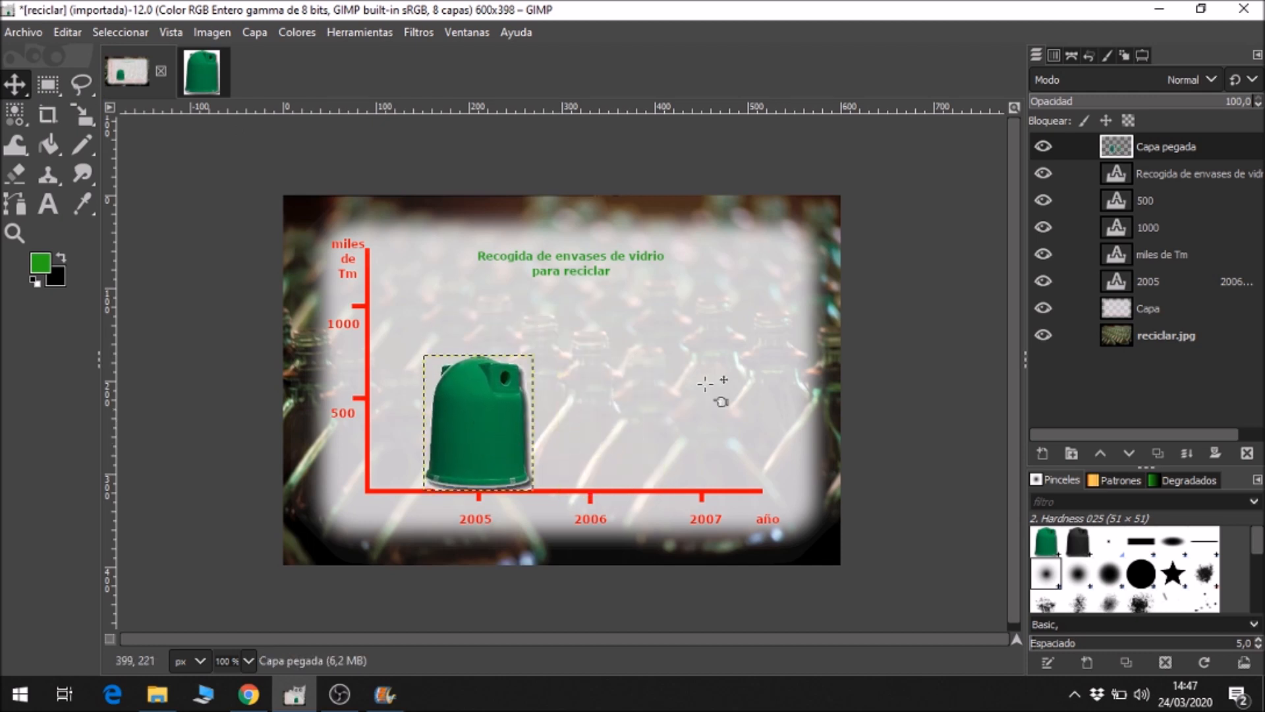
pyautogui.rightClick(1180, 148)
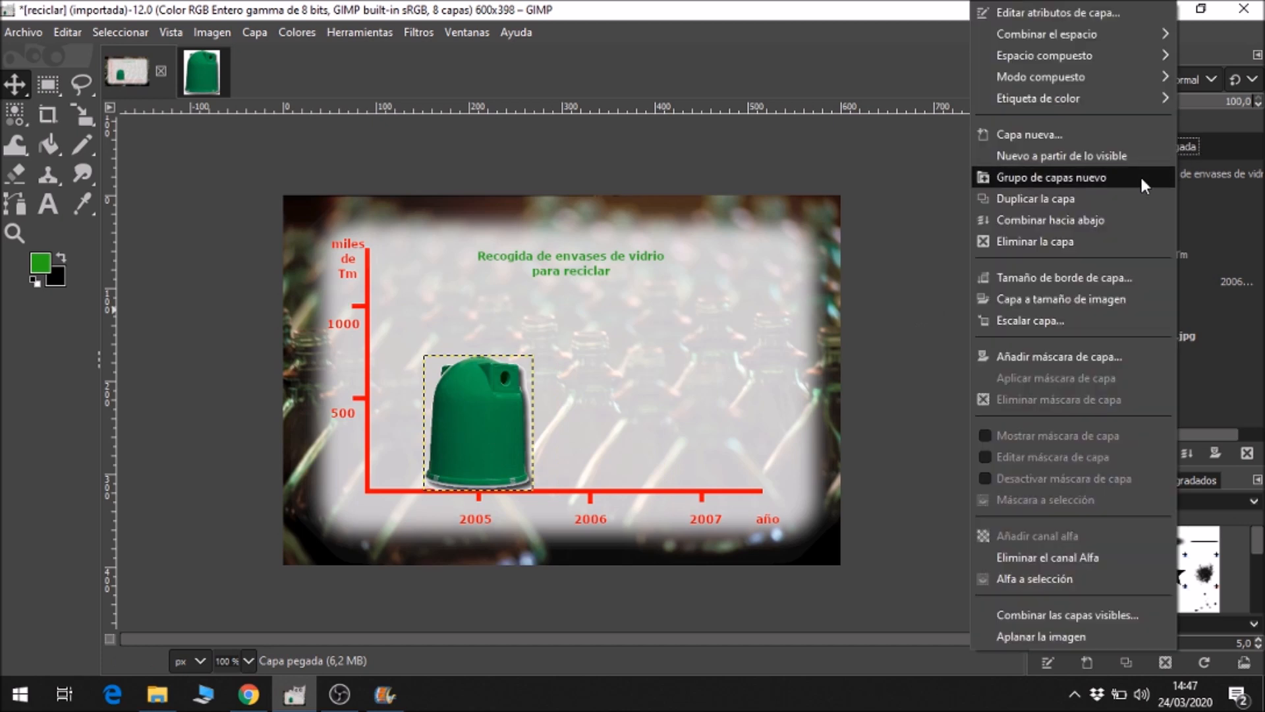
pyautogui.click(1061, 199)
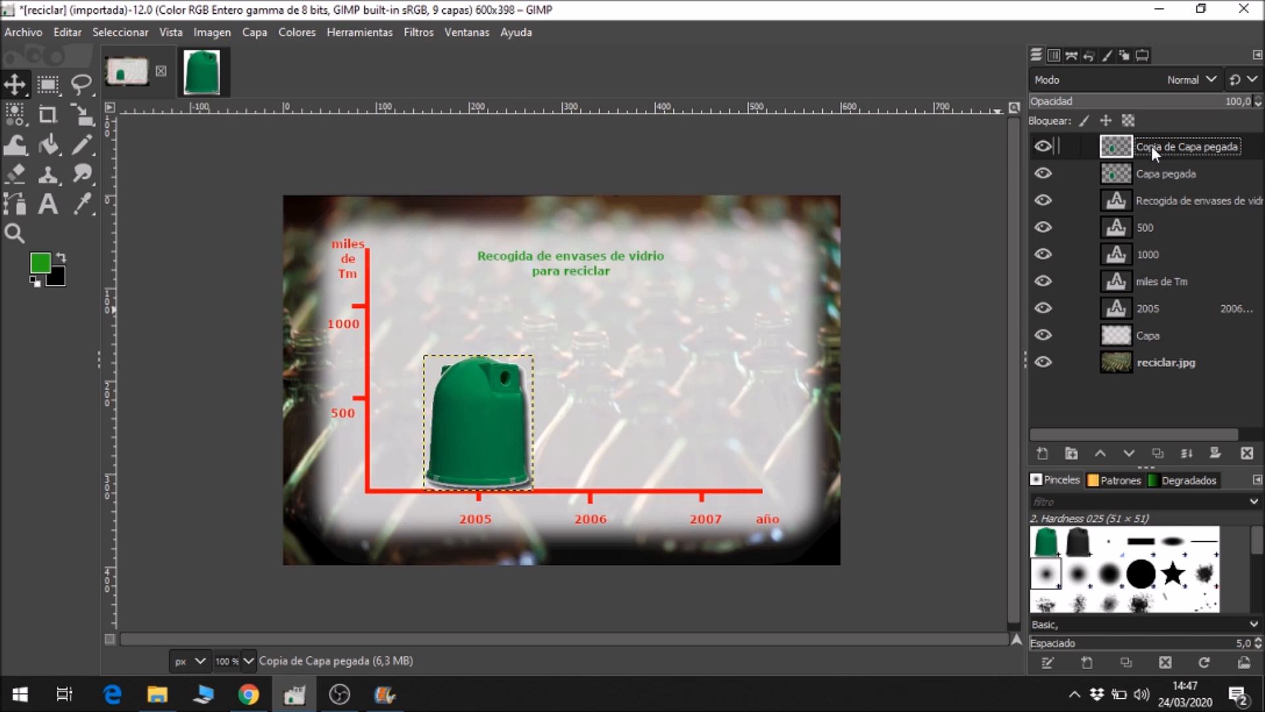
# Move the duplicated container to the 2006 position and scale it up to about 136 × 168 px.
pyautogui.moveTo(512, 443); pyautogui.dragTo(653, 438)
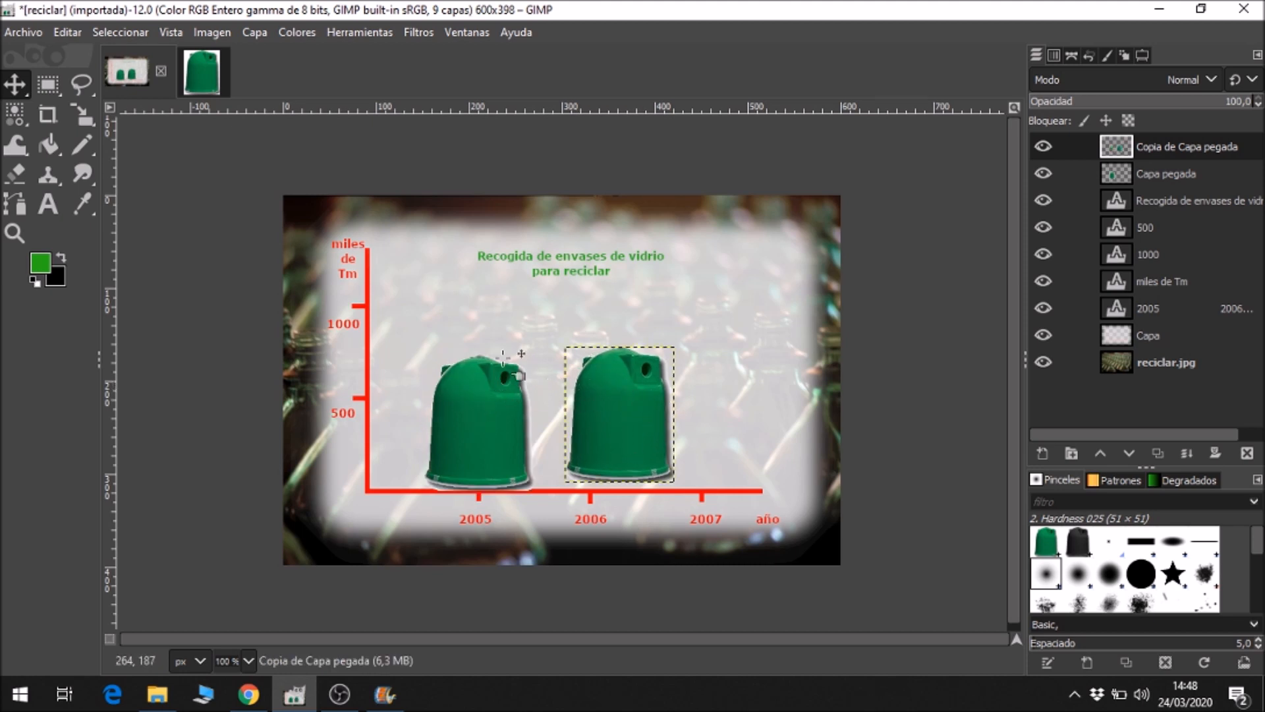
pyautogui.click(84, 114)
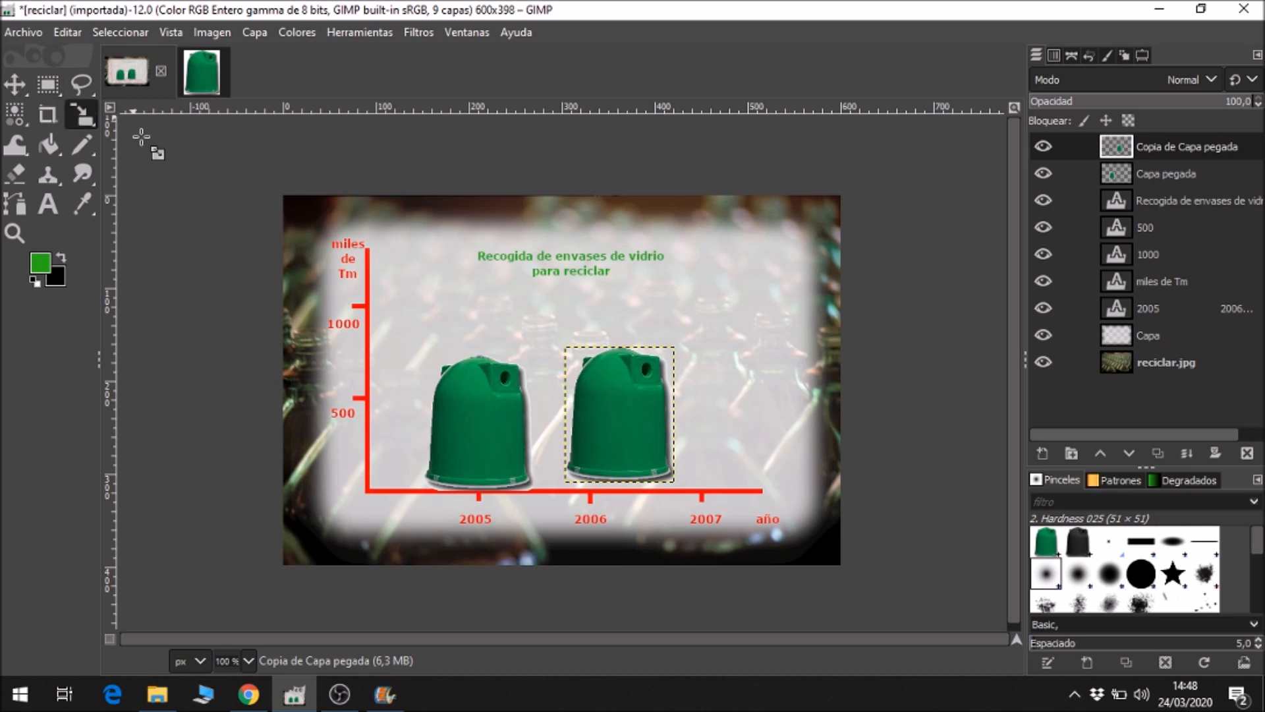
pyautogui.click(603, 412)
pyautogui.moveTo(559, 336)
pyautogui.mouseDown()
pyautogui.moveTo(542, 320)
pyautogui.moveTo(549, 329)
pyautogui.mouseUp()
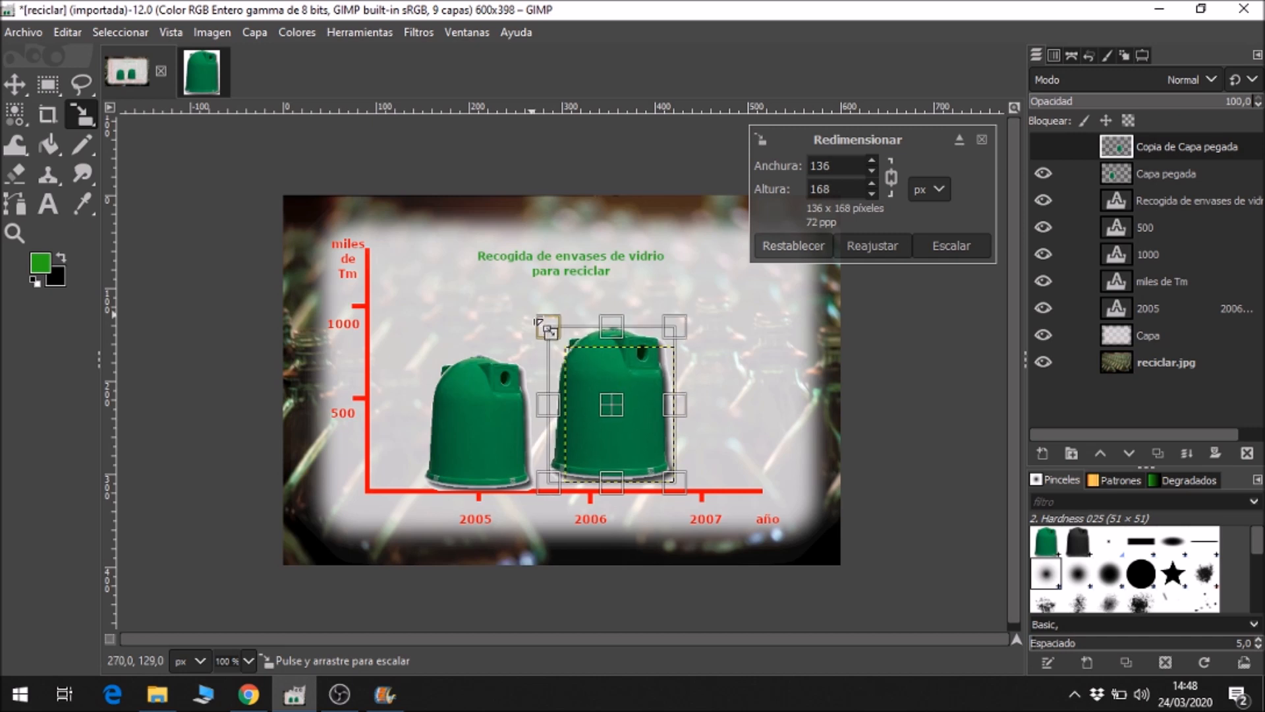
pyautogui.click(943, 244)
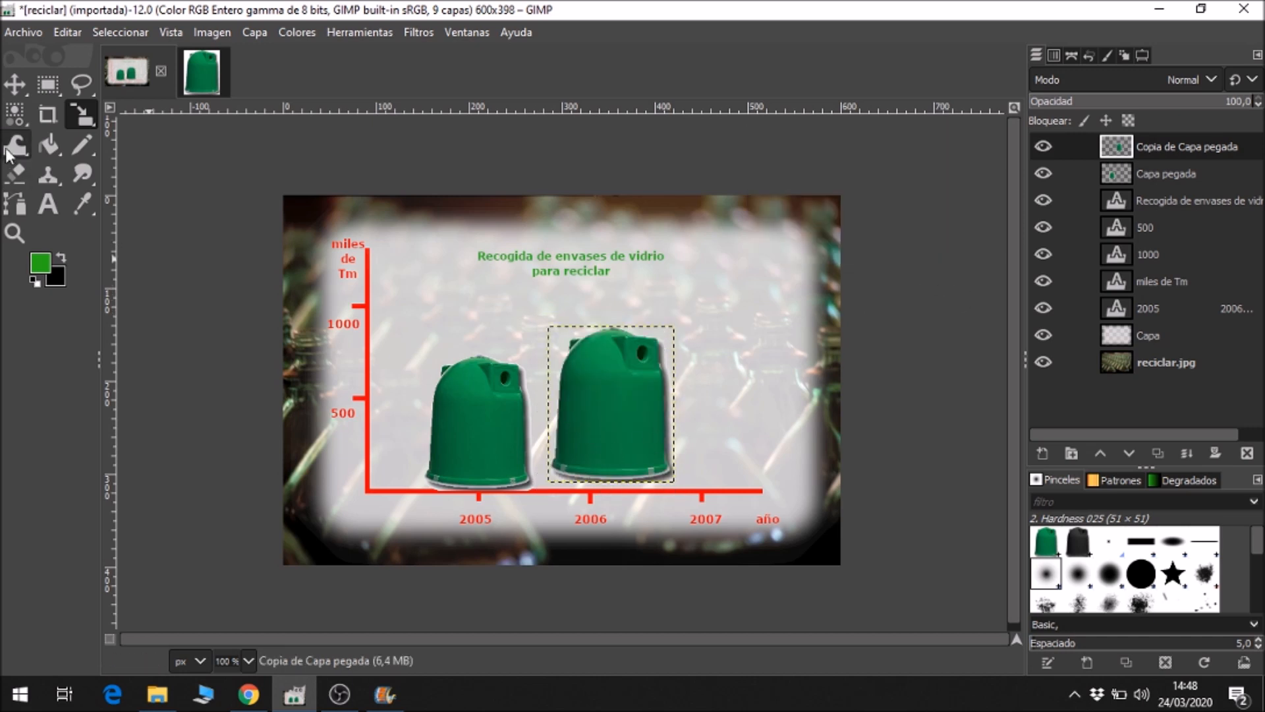
# Move the enlarged container onto the horizontal axis above 2006 and duplicate its layer.
pyautogui.click(14, 83)
pyautogui.moveTo(618, 423); pyautogui.dragTo(596, 429)
pyautogui.rightClick(1129, 147)
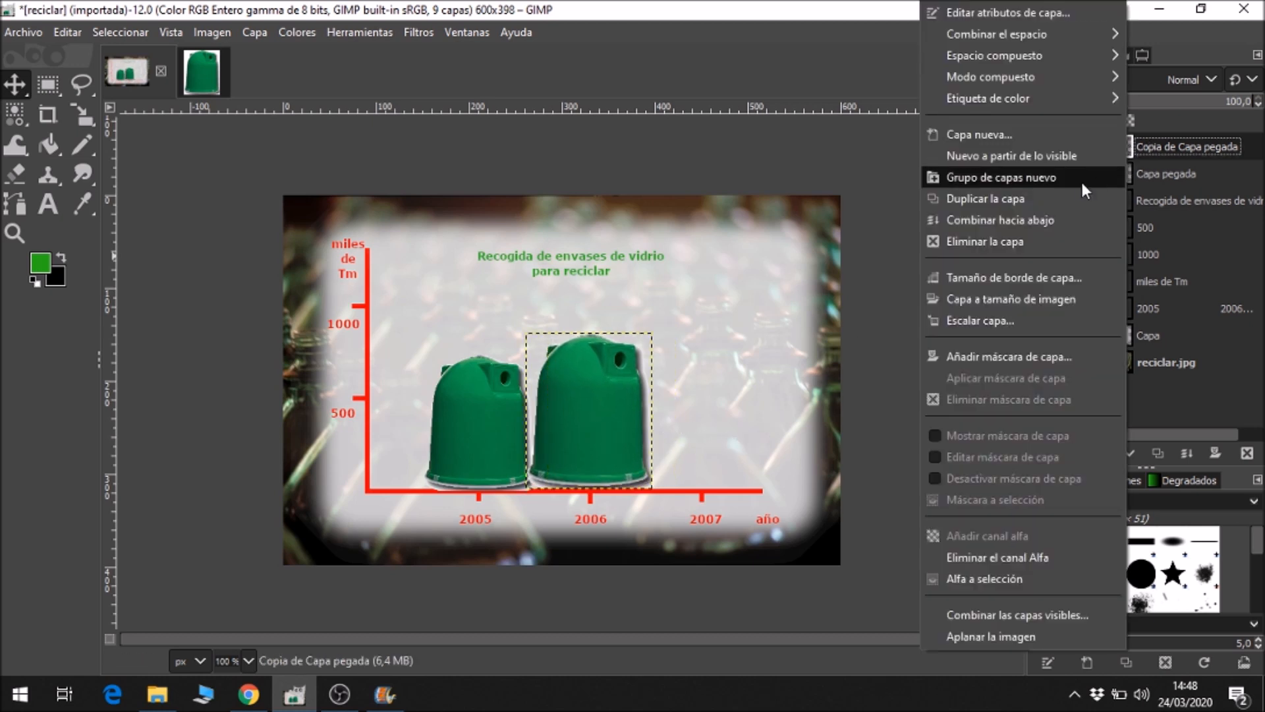
pyautogui.click(1001, 200)
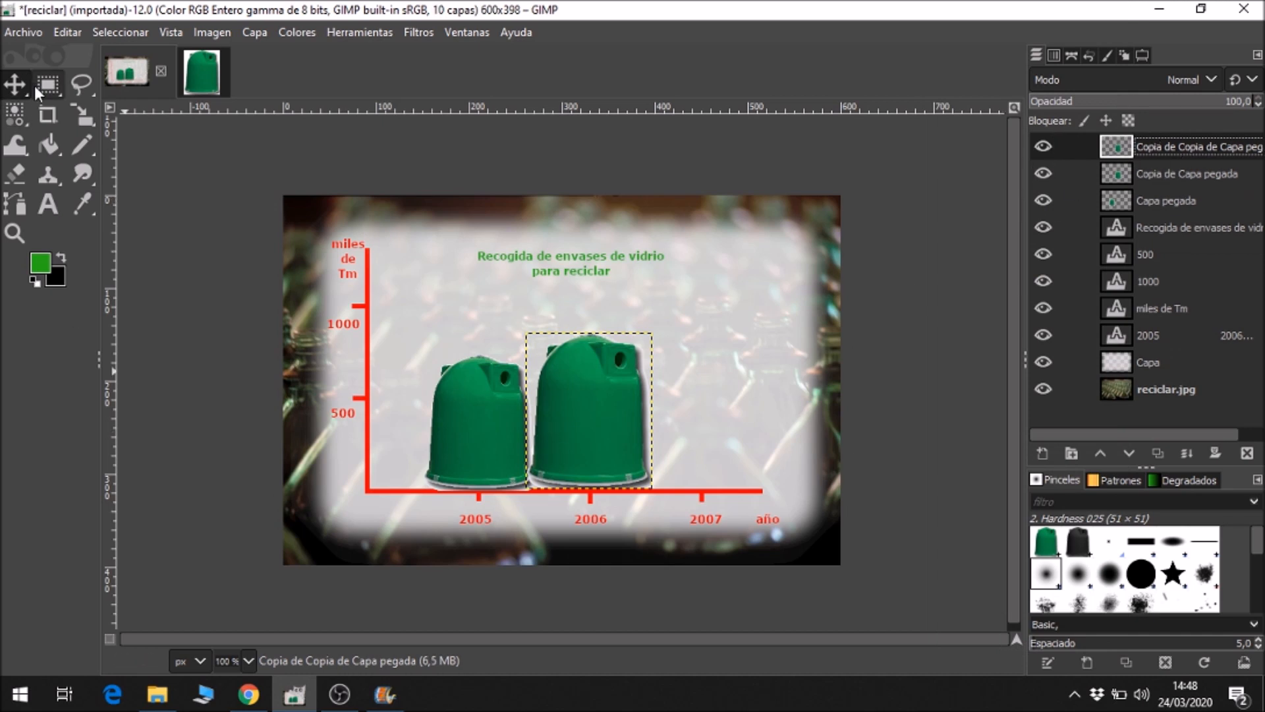
# Move the new duplicate above 2007 and scale it up to about 155 × 192 px.
pyautogui.moveTo(586, 424); pyautogui.dragTo(695, 421)
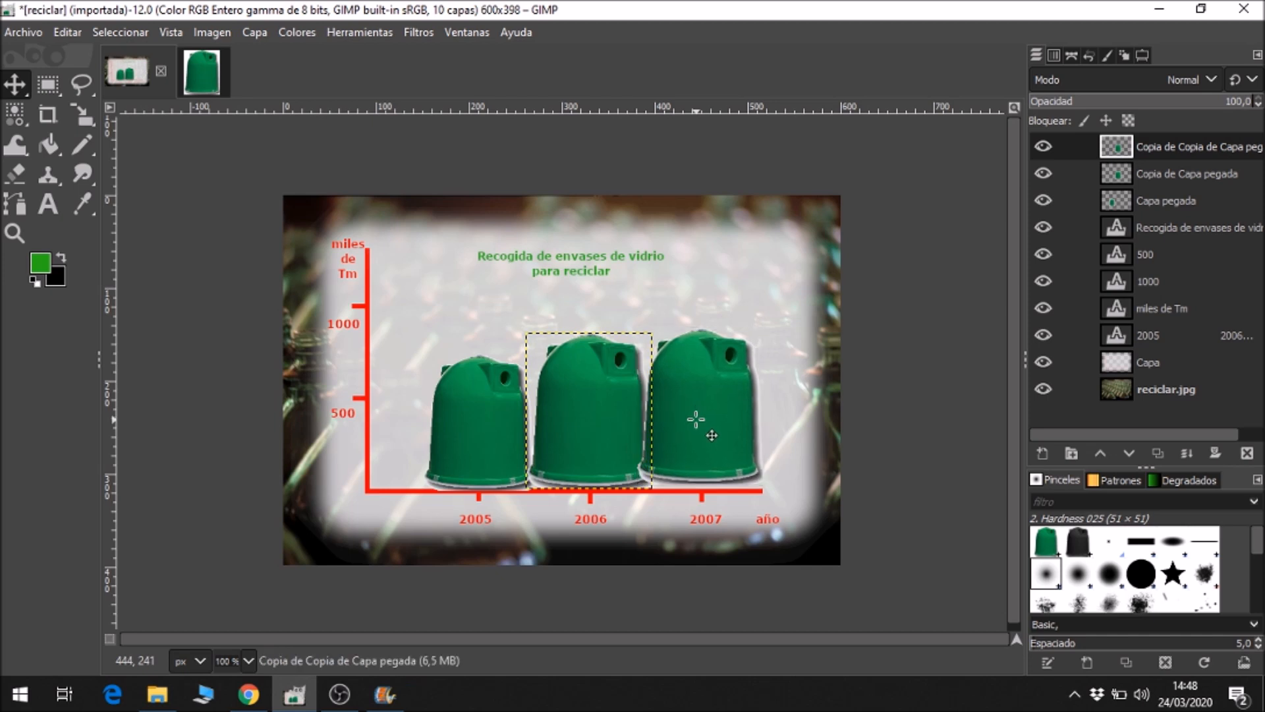
pyautogui.click(81, 116)
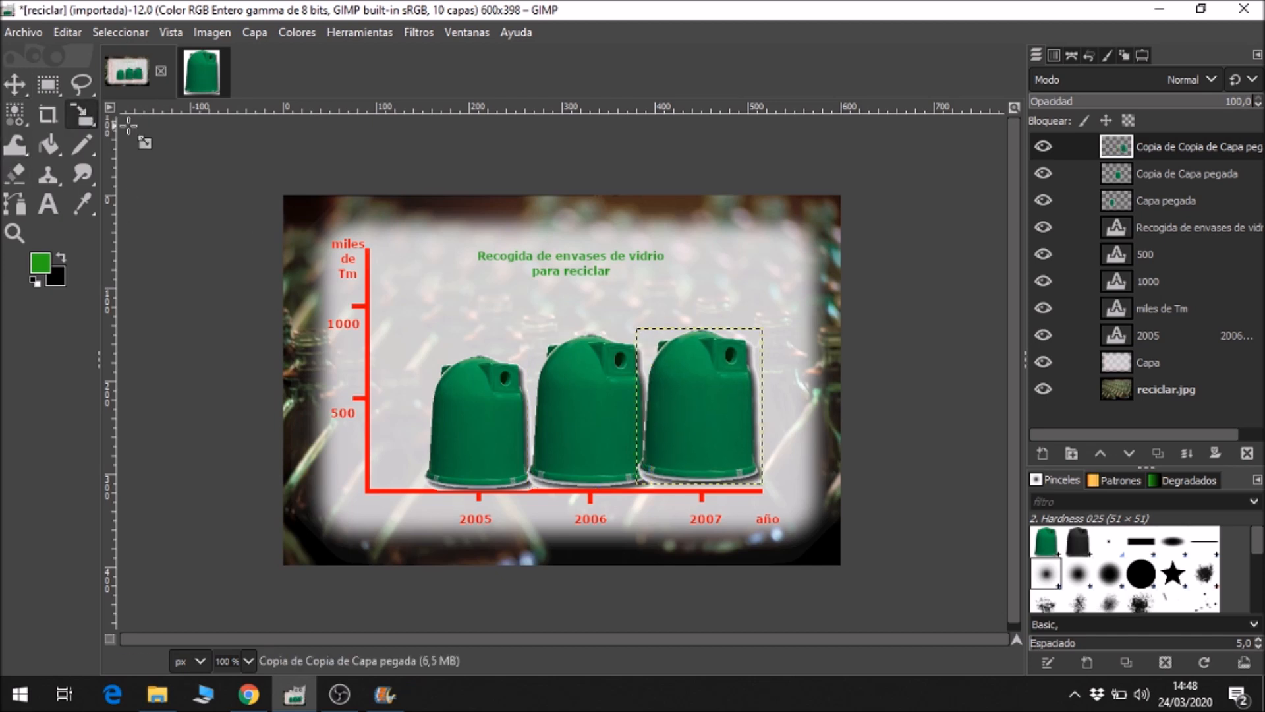
pyautogui.click(633, 332)
pyautogui.moveTo(633, 332); pyautogui.dragTo(616, 295)
pyautogui.moveTo(701, 375)
pyautogui.mouseDown()
pyautogui.moveTo(713, 362)
pyautogui.moveTo(696, 394)
pyautogui.mouseUp()
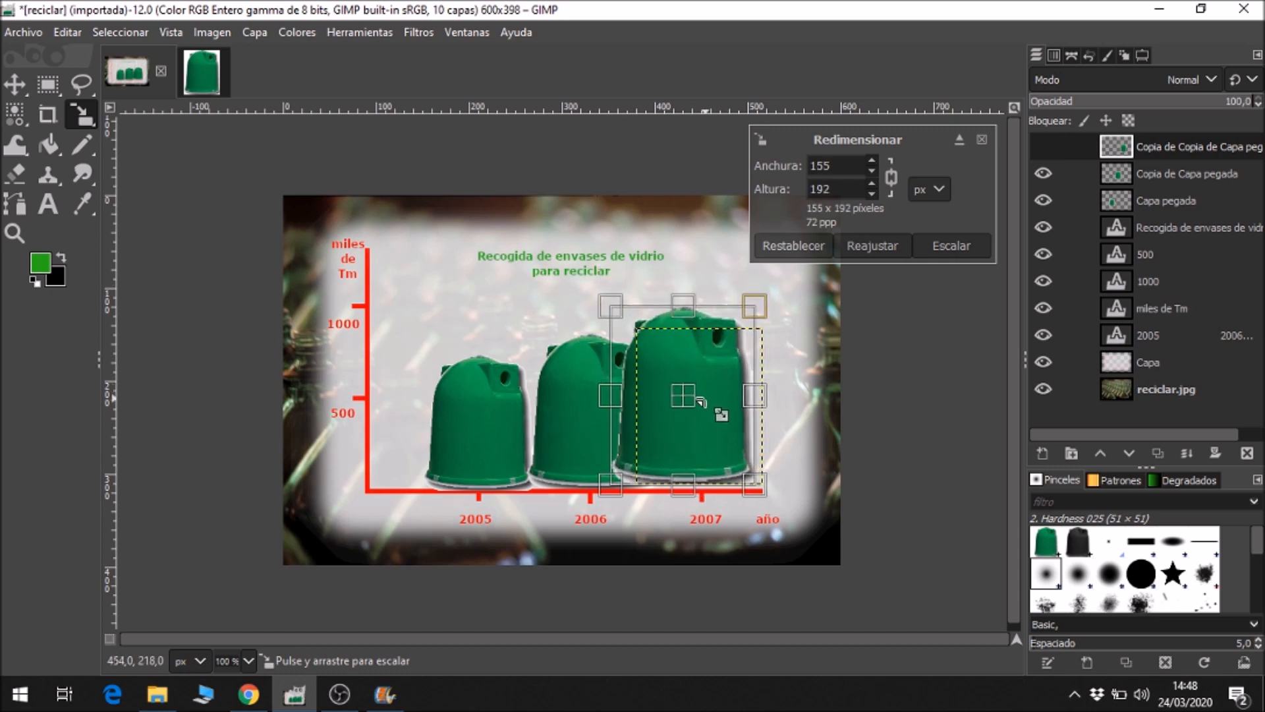
pyautogui.click(955, 245)
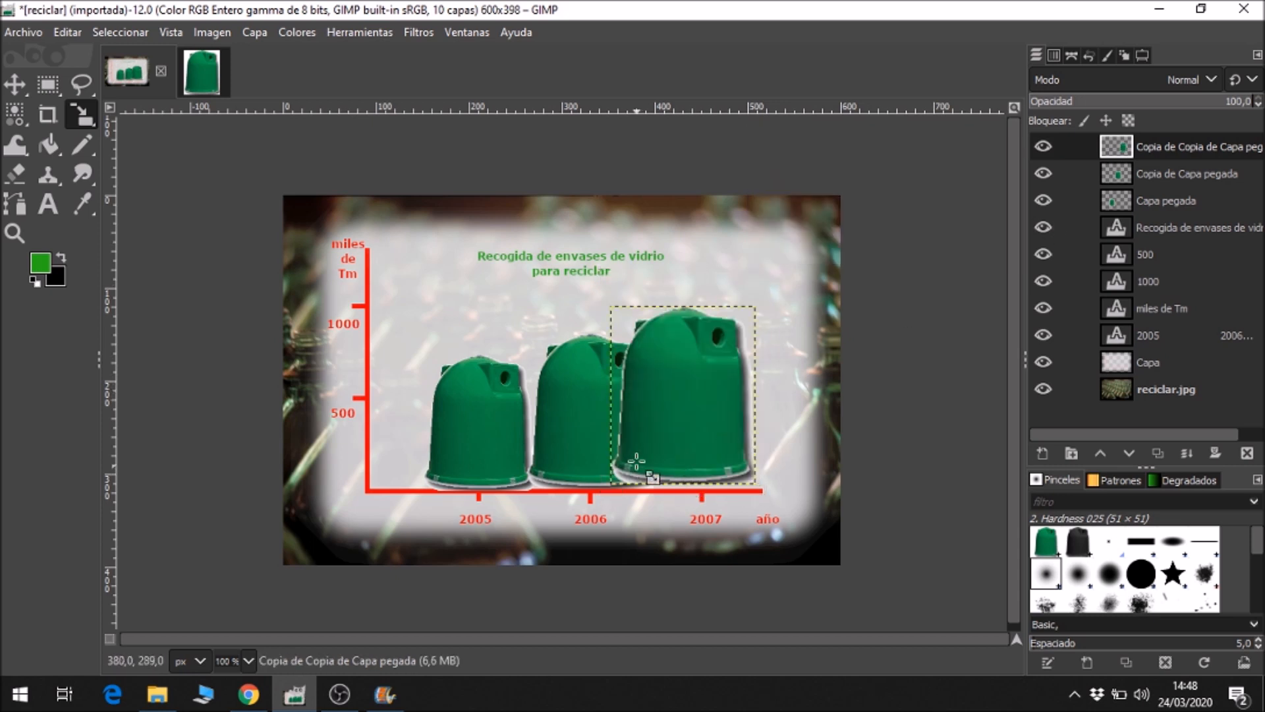
# Set the largest container on the horizontal axis above 2007 and compare the pictograph with the assignment model in the browser.
pyautogui.click(6, 85)
pyautogui.moveTo(686, 424); pyautogui.dragTo(722, 448)
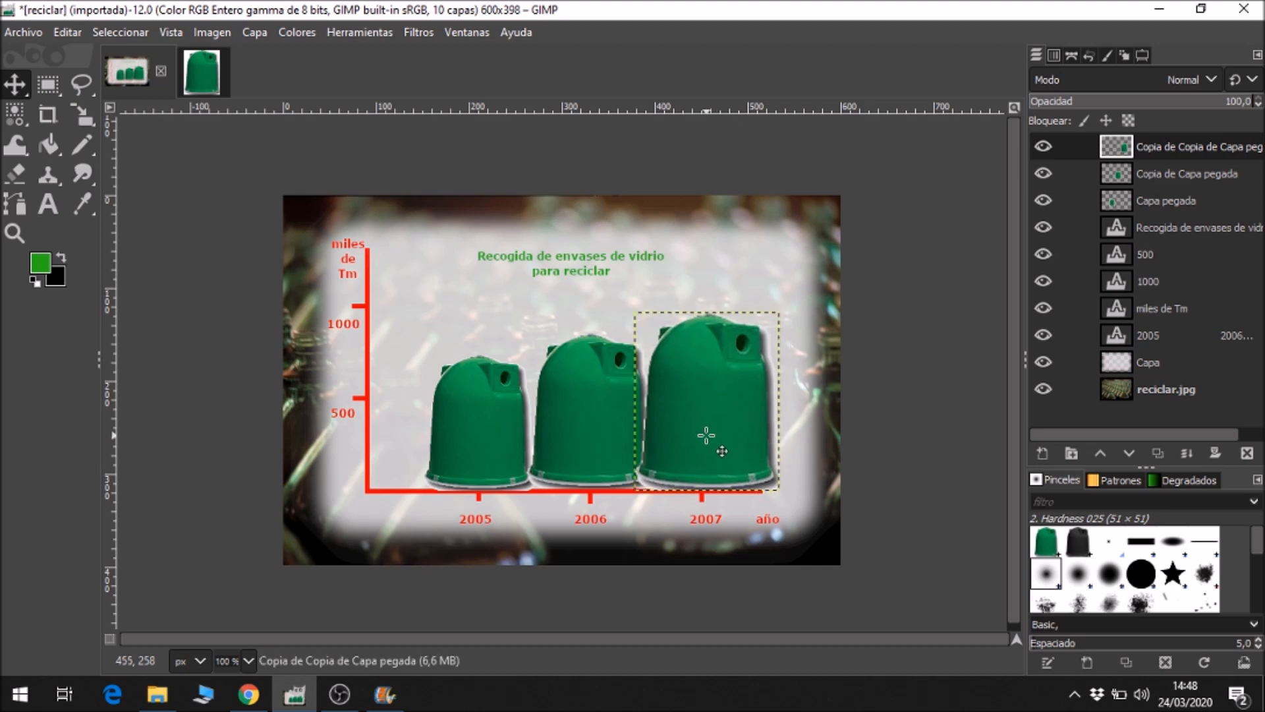
pyautogui.click(262, 694)
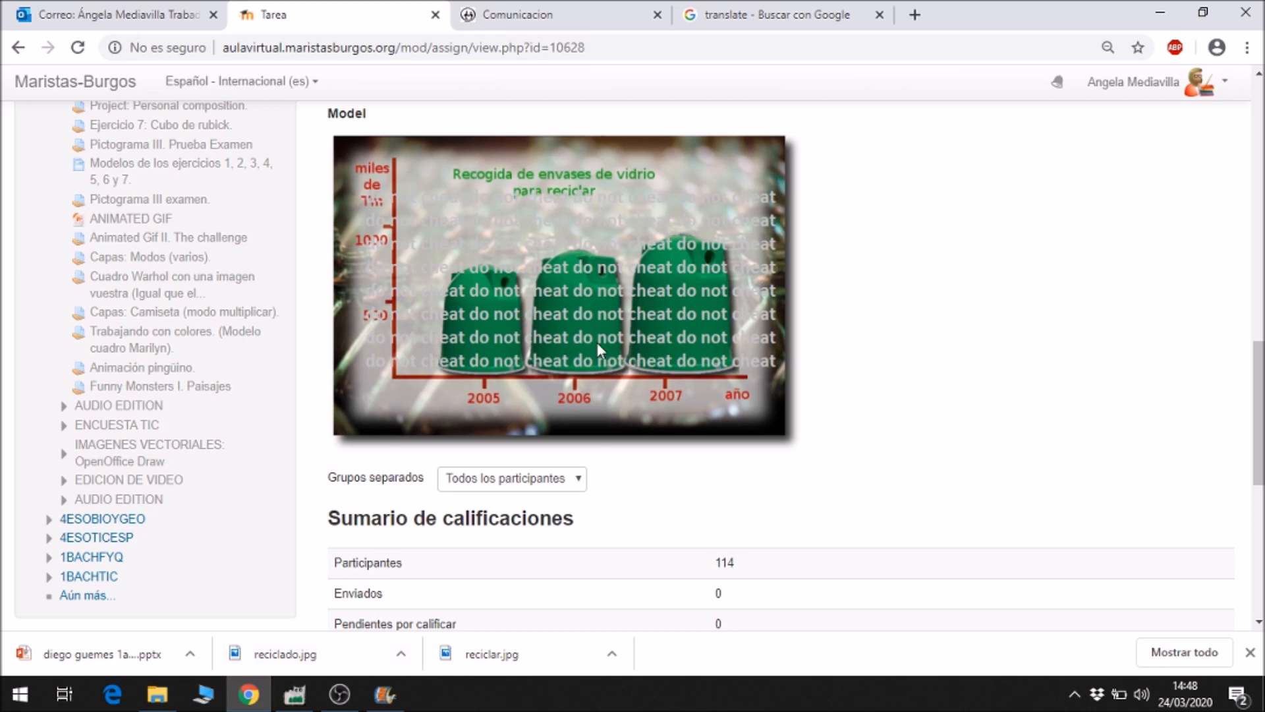
pyautogui.click(298, 694)
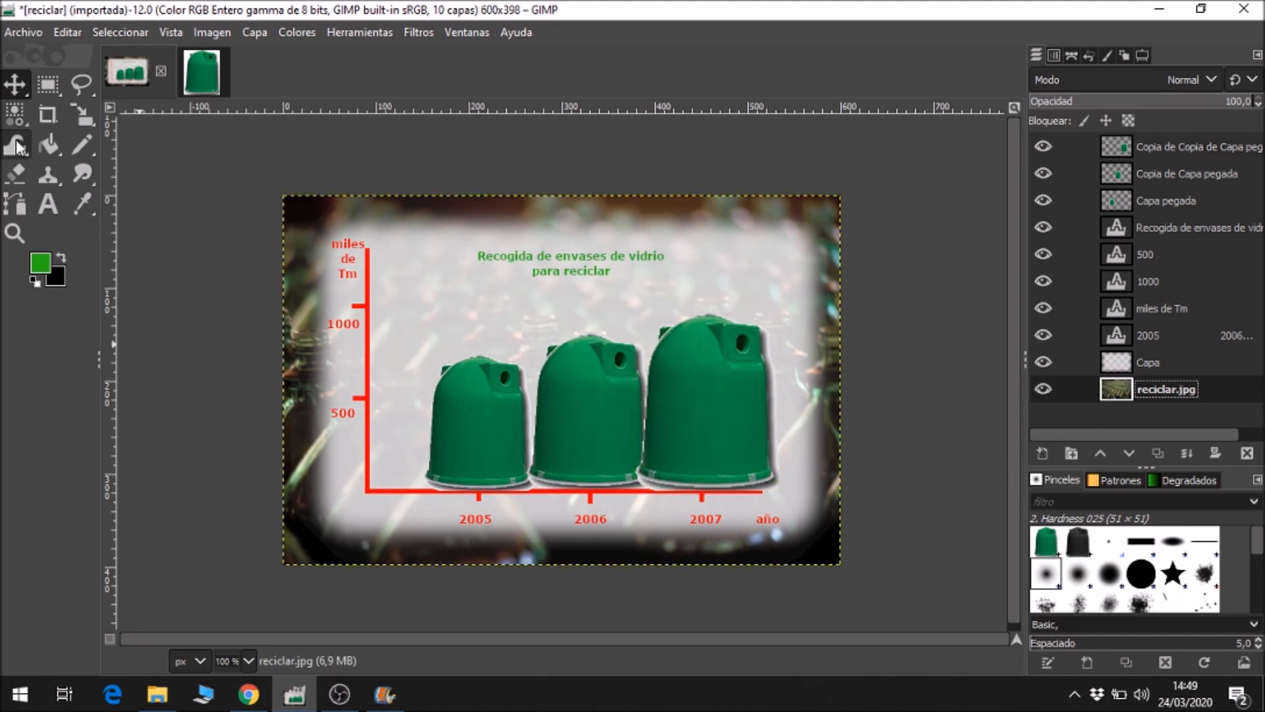
# Save the layered image to the Desktop as practica5.xcf.
pyautogui.click(25, 34)
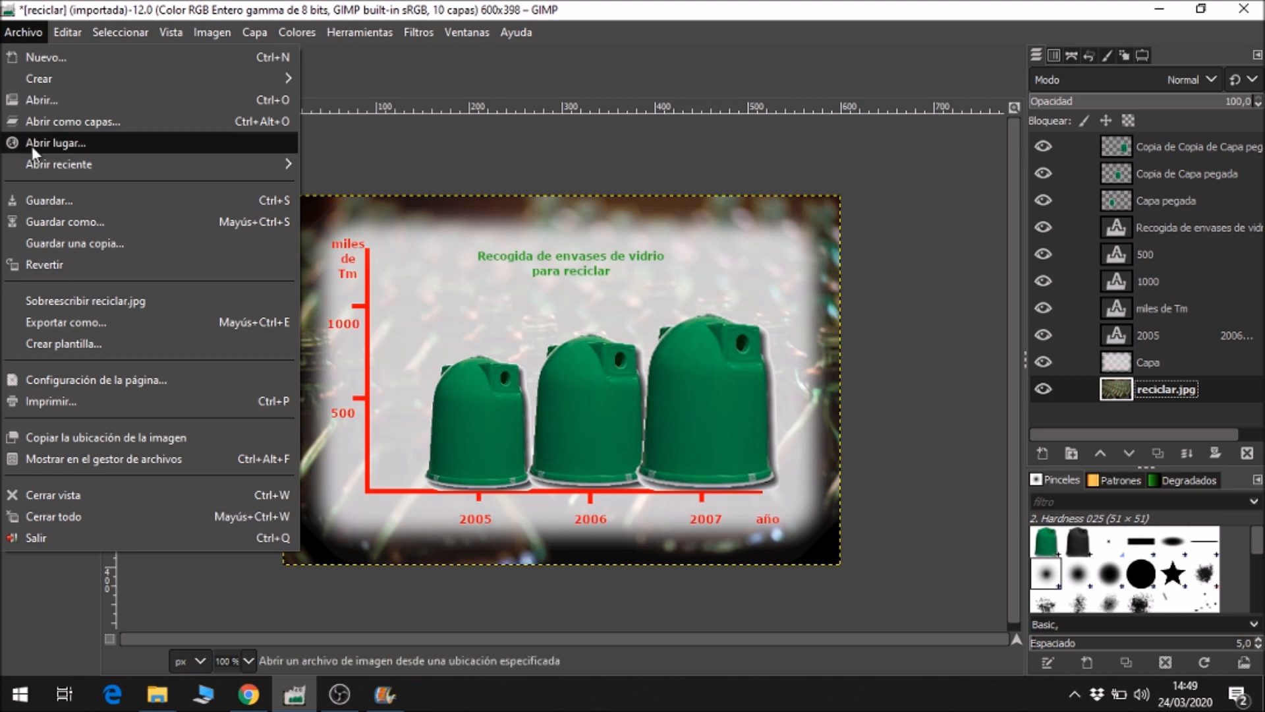
pyautogui.click(49, 207)
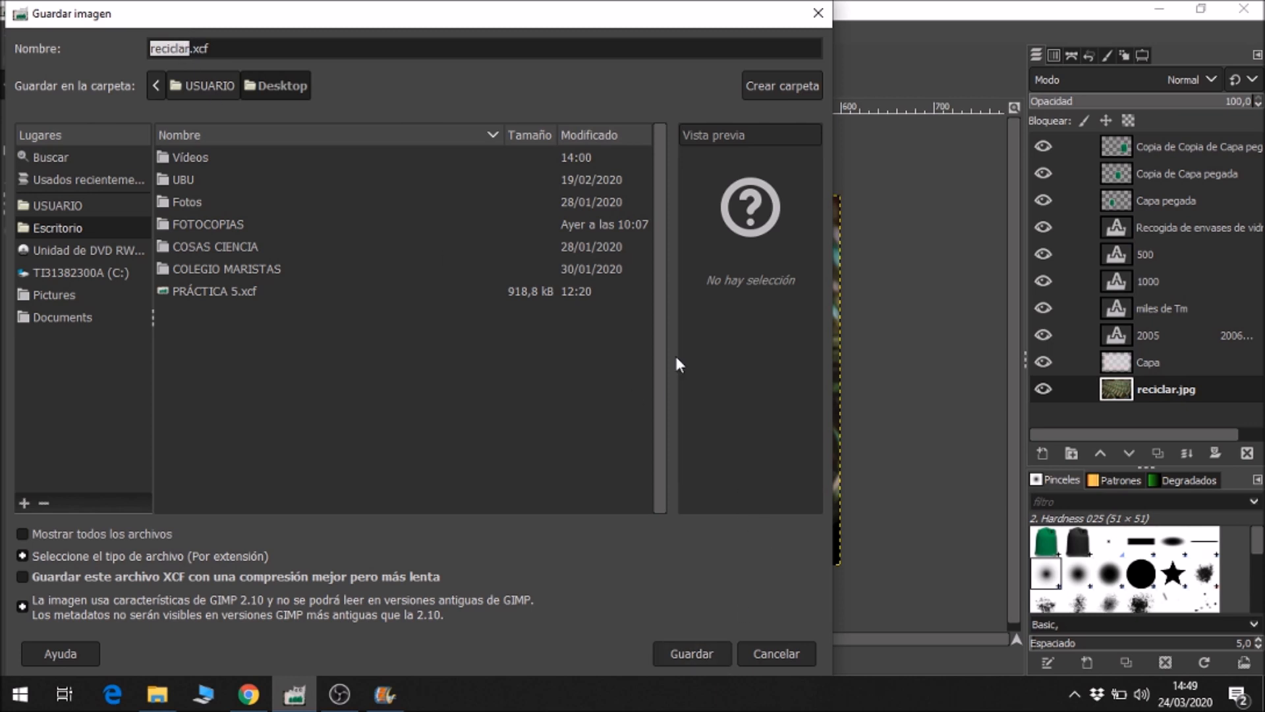
pyautogui.write('practica')
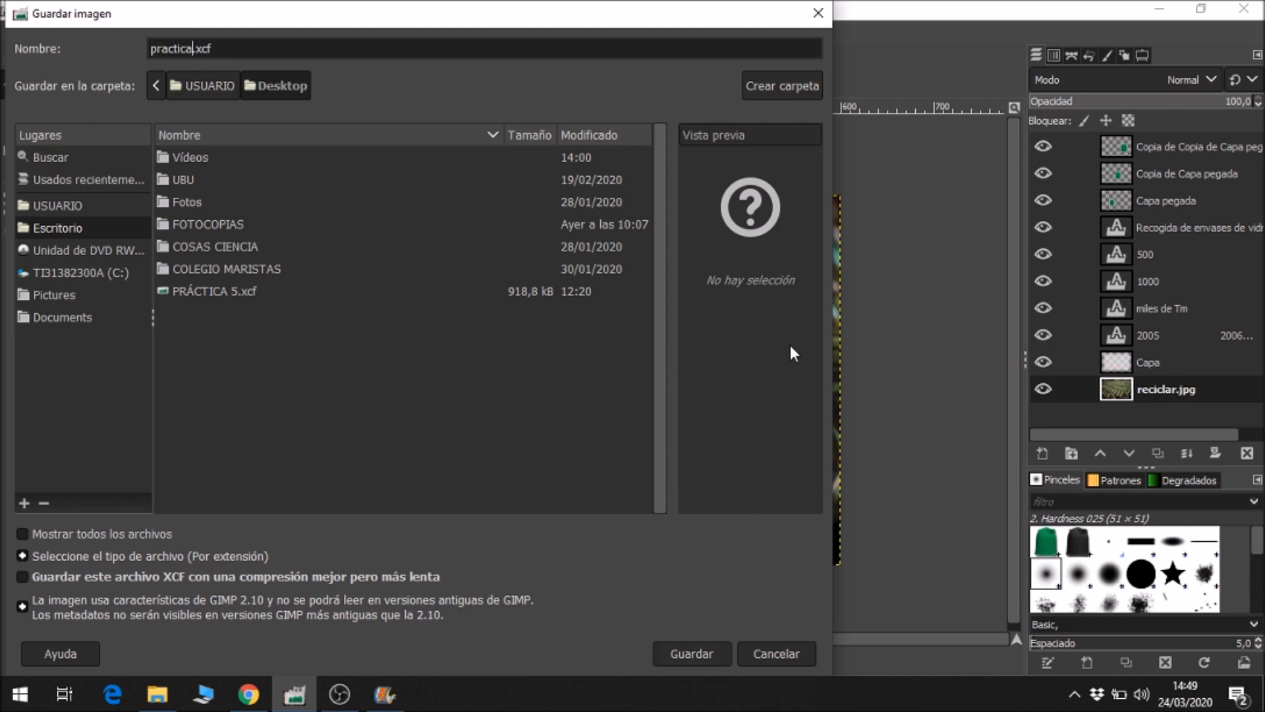
pyautogui.write('5')
pyautogui.press('Return')
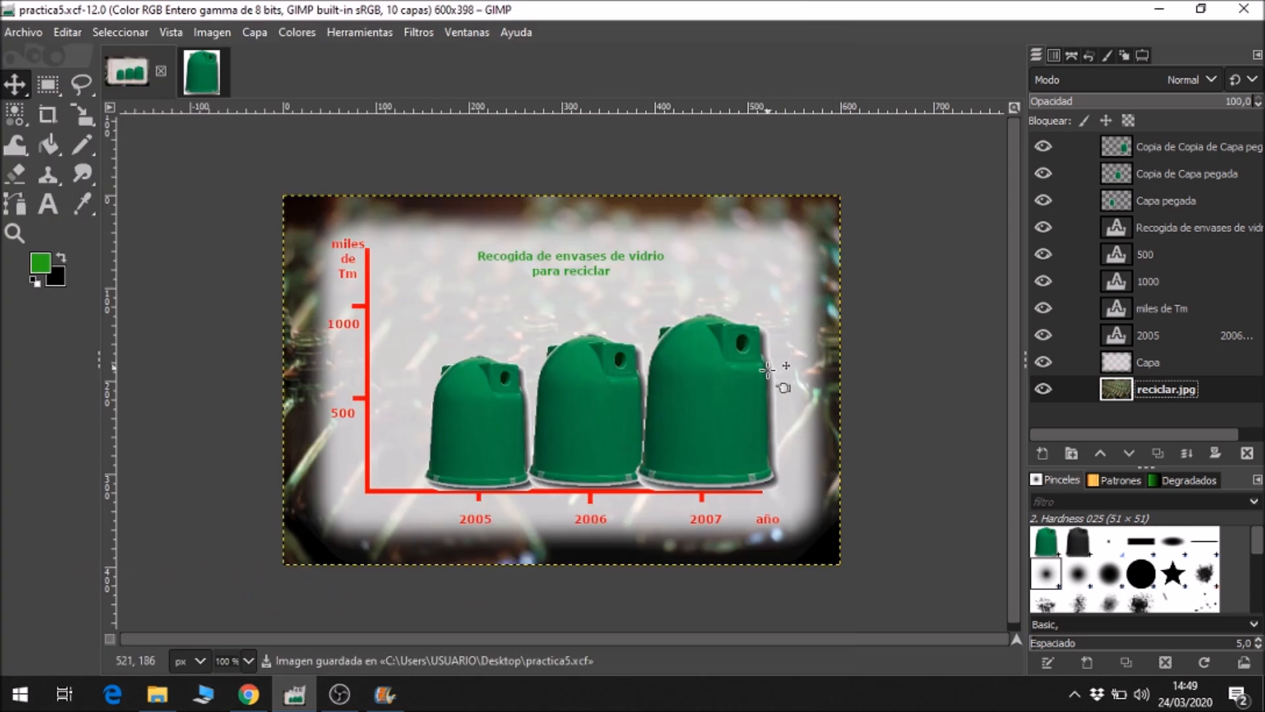
# Export the pictograph to the Desktop as practica5.png with the default PNG options.
pyautogui.click(30, 30)
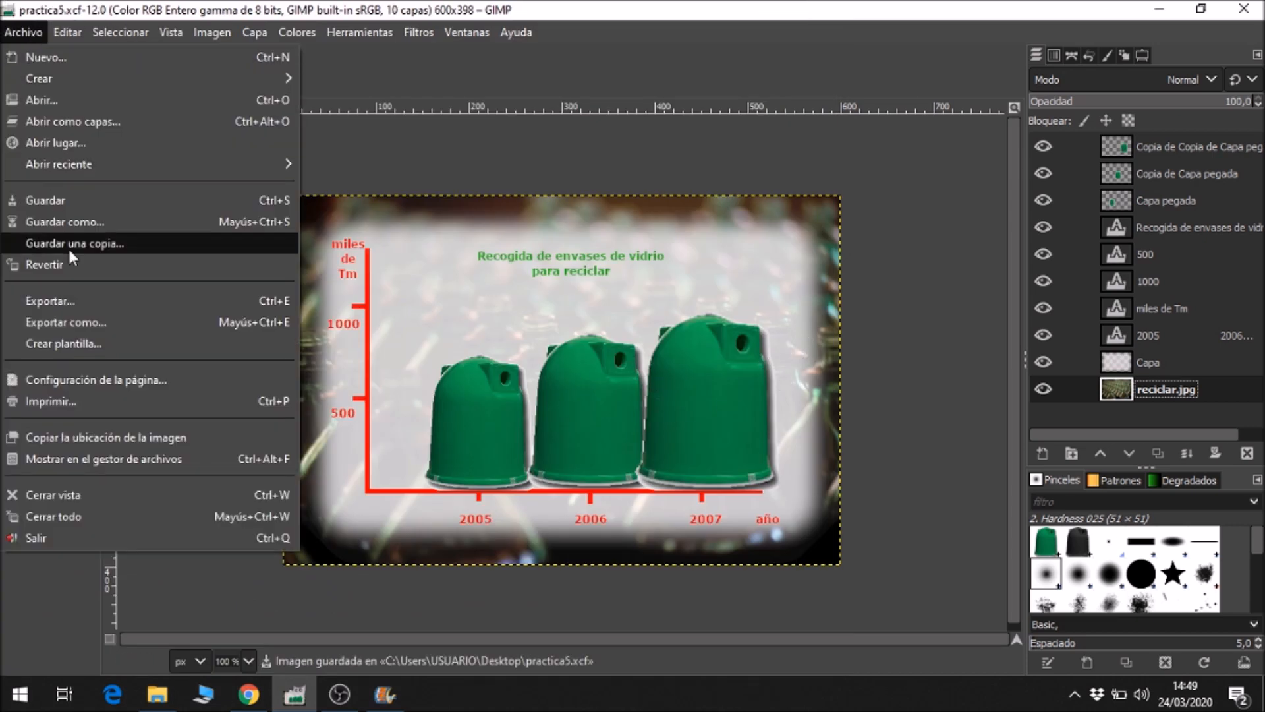
pyautogui.click(73, 300)
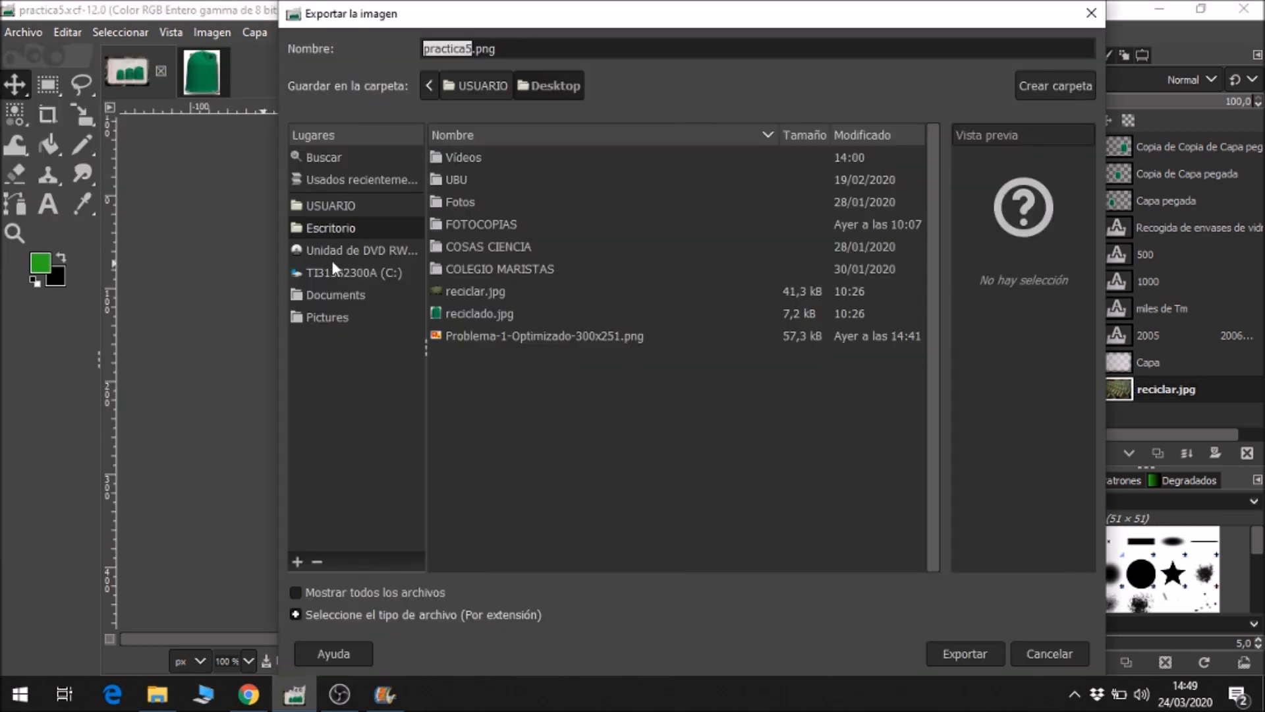
pyautogui.click(496, 48)
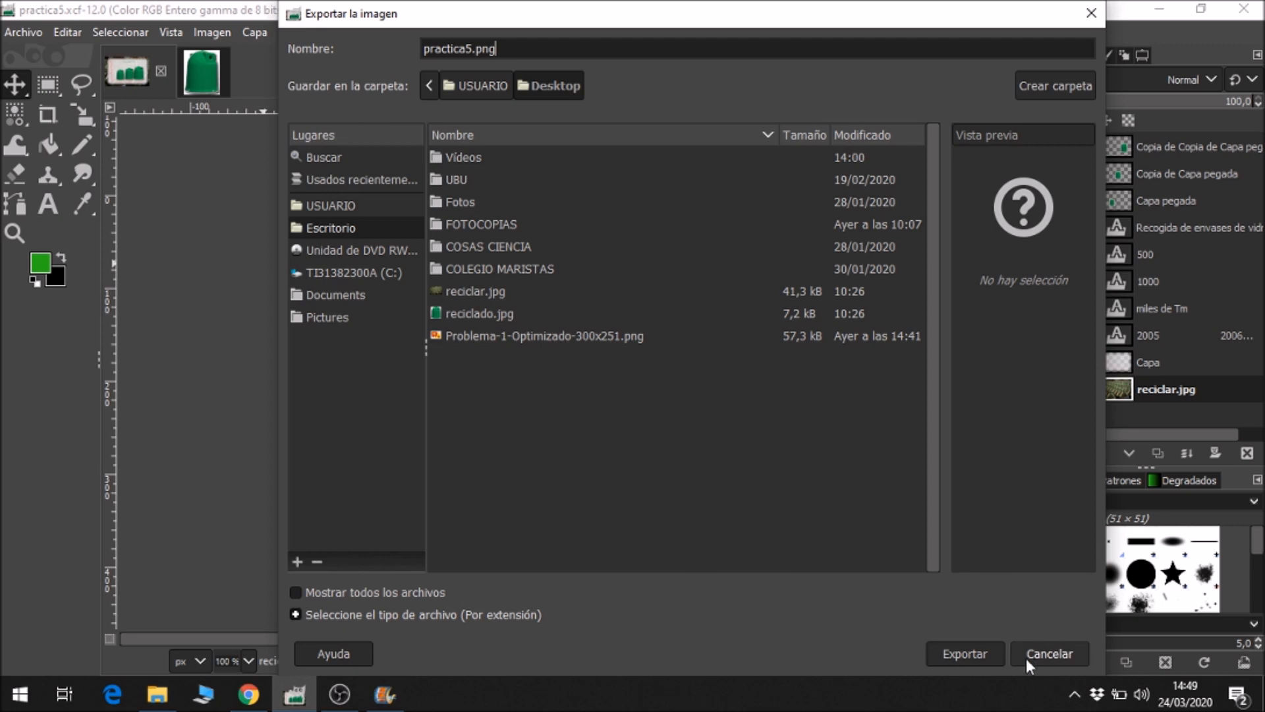
pyautogui.click(958, 654)
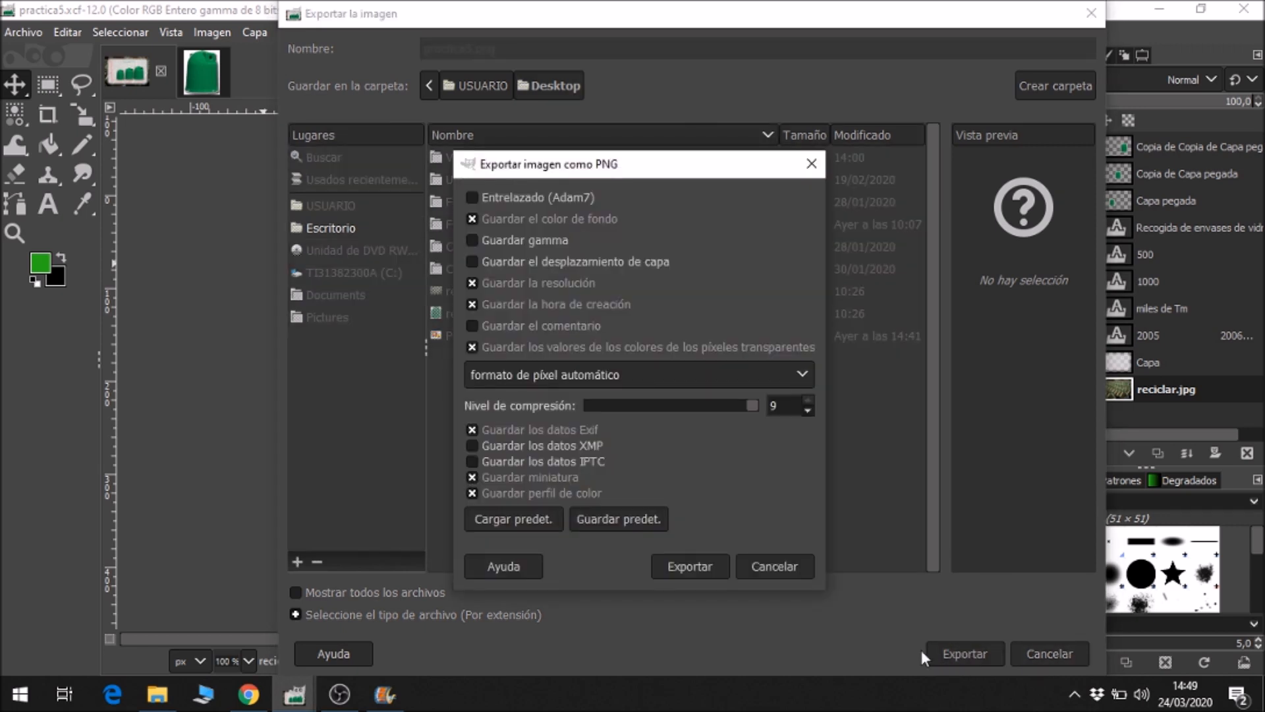
pyautogui.click(691, 567)
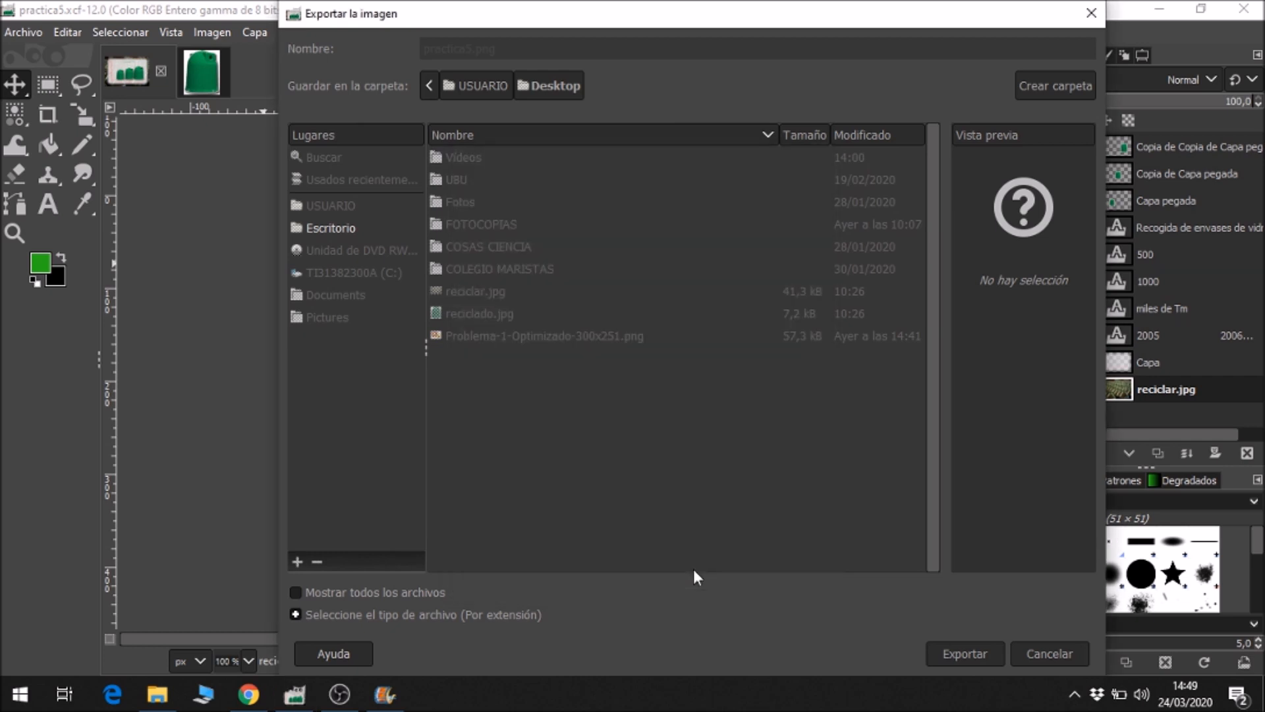